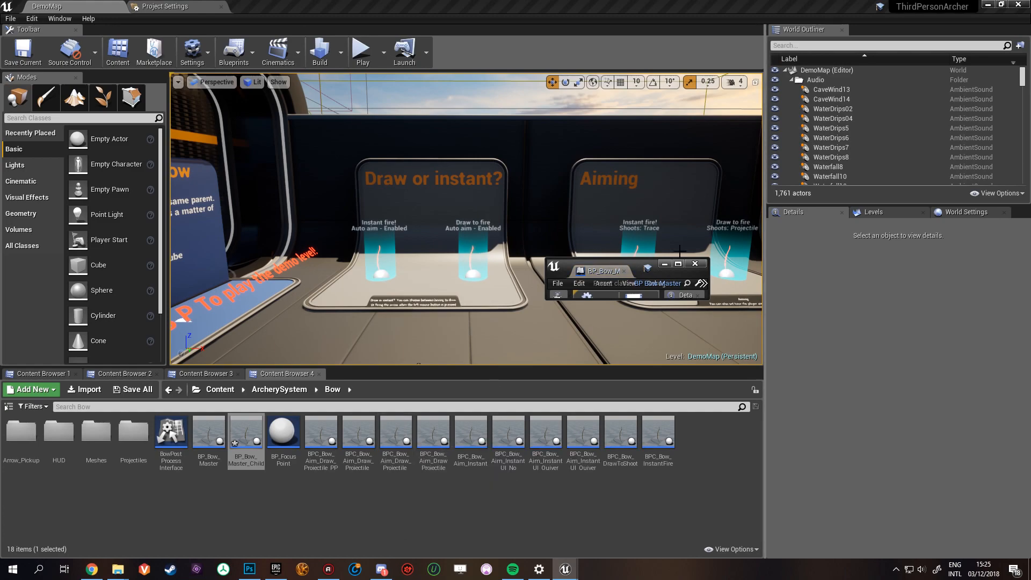
# - Dock the BP_Bow_Master_Child blueprint editor beside the level's tabs and widen its Details area
pyautogui.moveTo(599, 271); pyautogui.dragTo(442, 7)
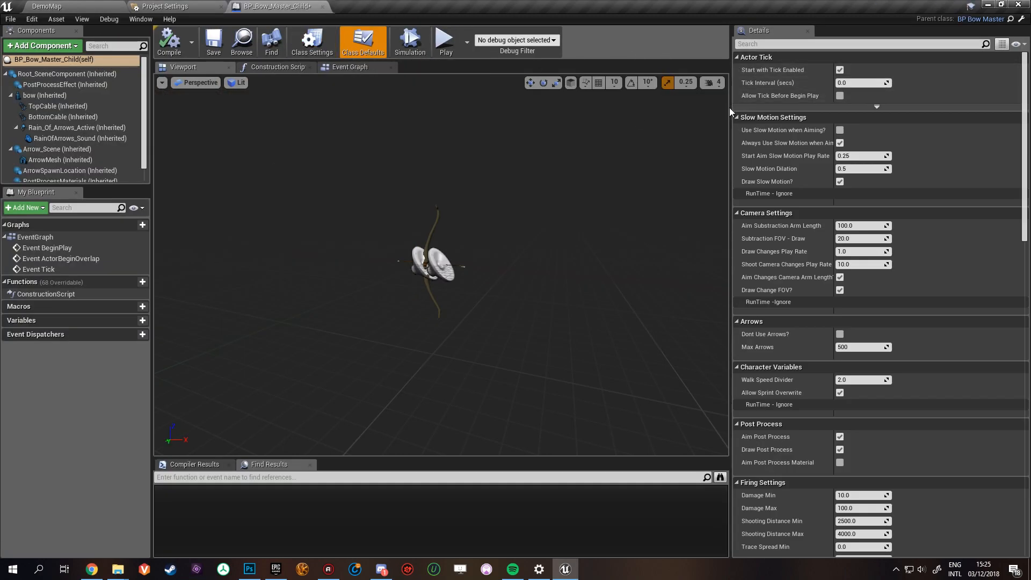
pyautogui.moveTo(731, 109); pyautogui.dragTo(357, 102)
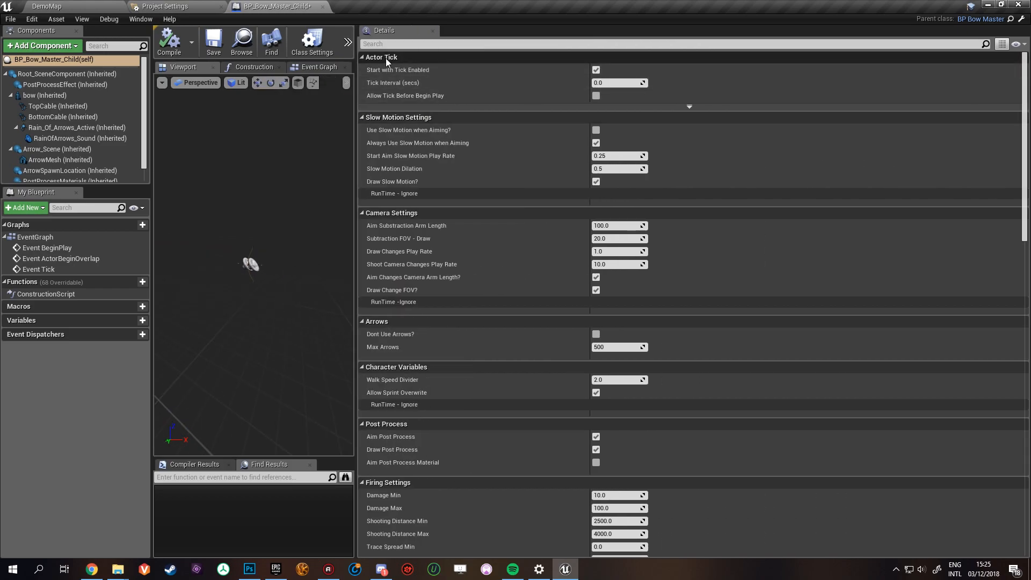
# - Review the bow's class defaults from Slow Motion Settings down to the Instant Fire option in General Settings
pyautogui.scroll(-3, 512, 251)
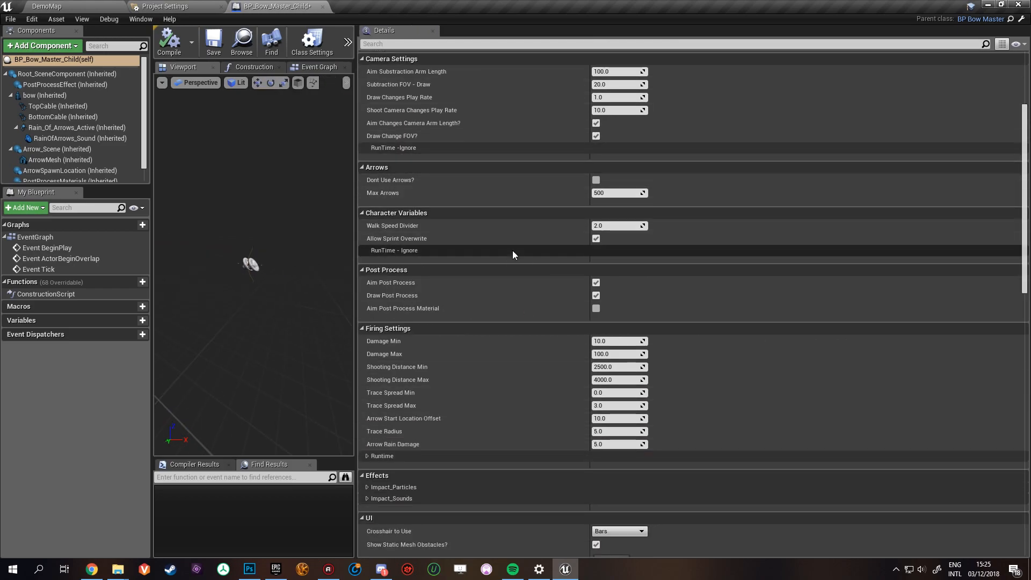
pyautogui.scroll(-2, 512, 250)
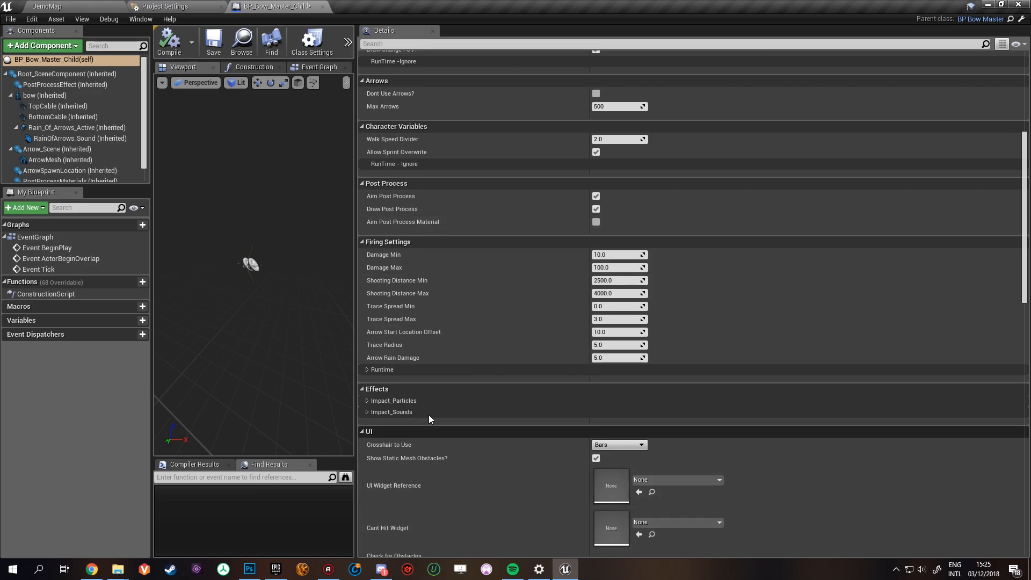
pyautogui.scroll(-8, 423, 441)
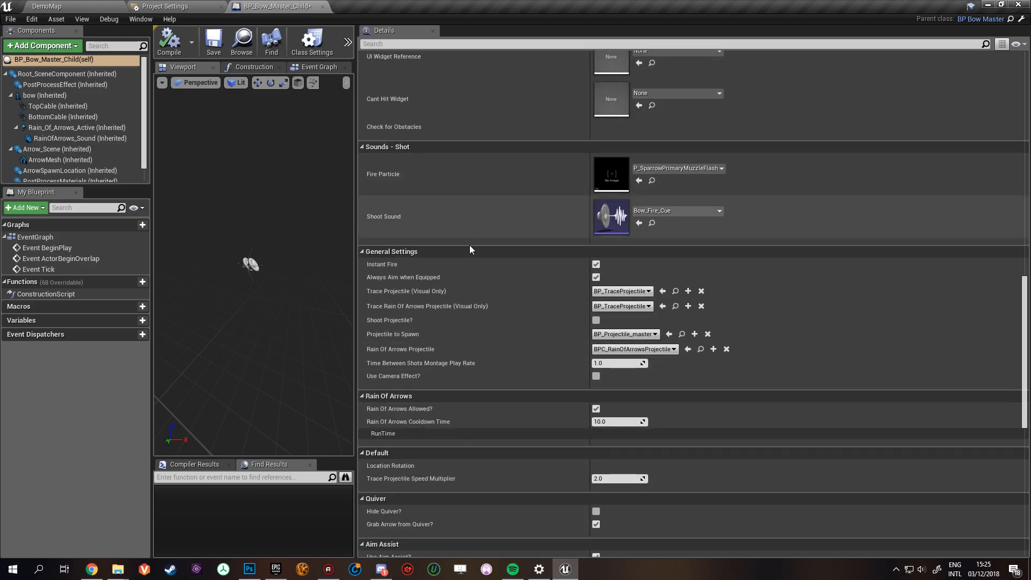
pyautogui.scroll(-1, 408, 242)
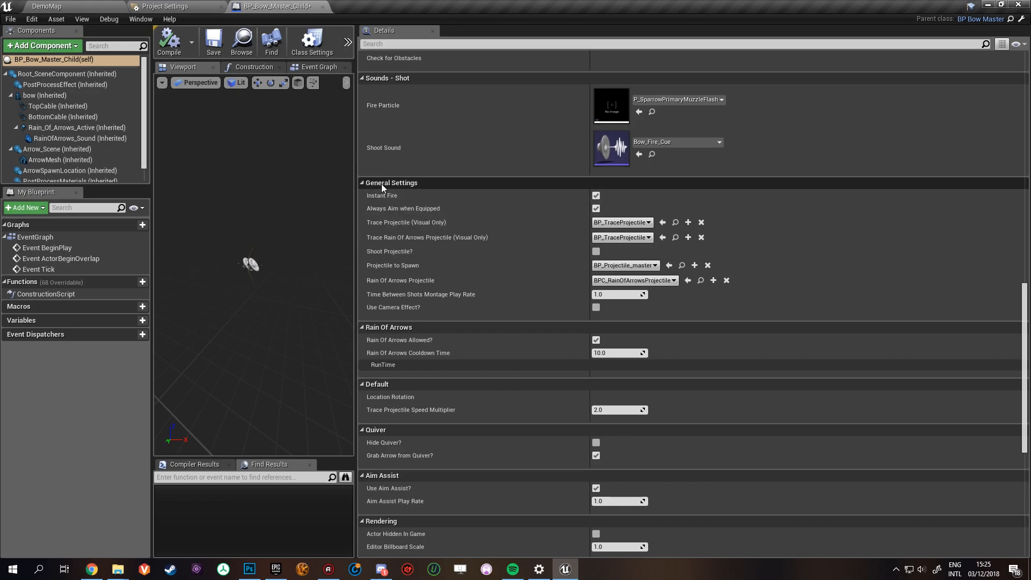
pyautogui.click(597, 195)
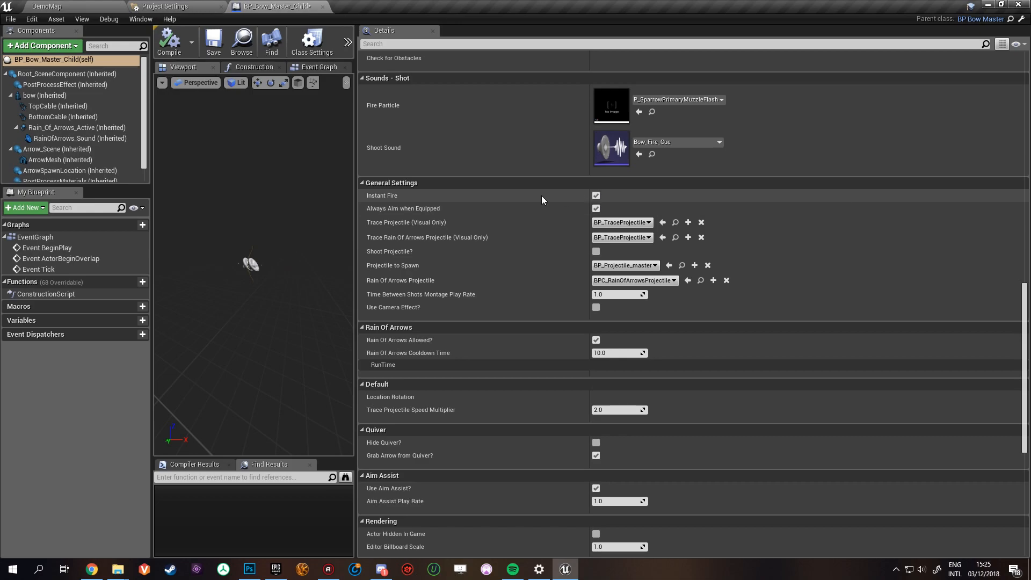
# - Play the DemoMap level and fire the starting bow at the target dummies
pyautogui.click(60, 6)
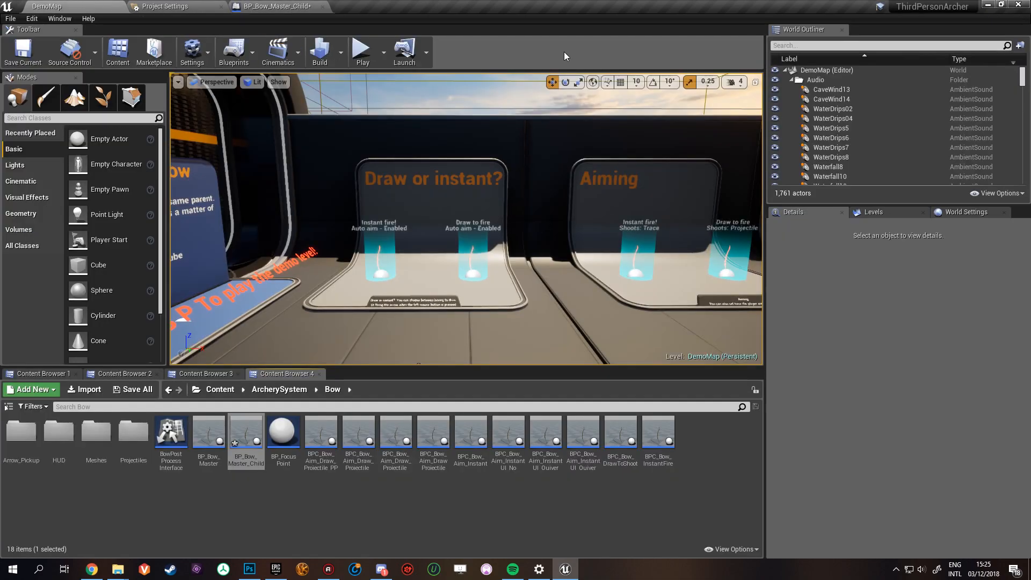
pyautogui.click(359, 49)
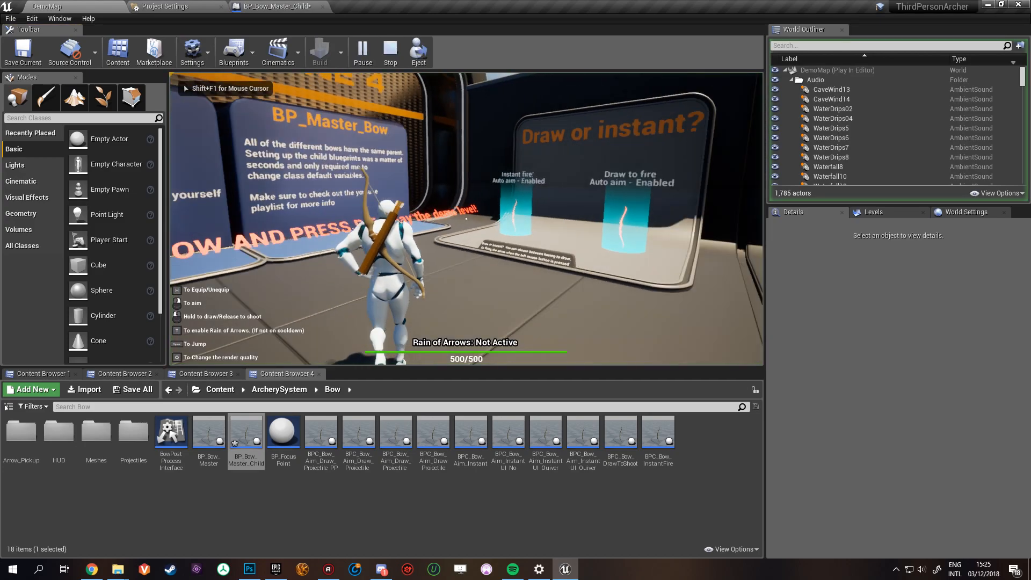
pyautogui.moveTo(466, 219); pyautogui.dragTo(467, 218, button='right')
pyautogui.press('w')
pyautogui.click(466, 219)
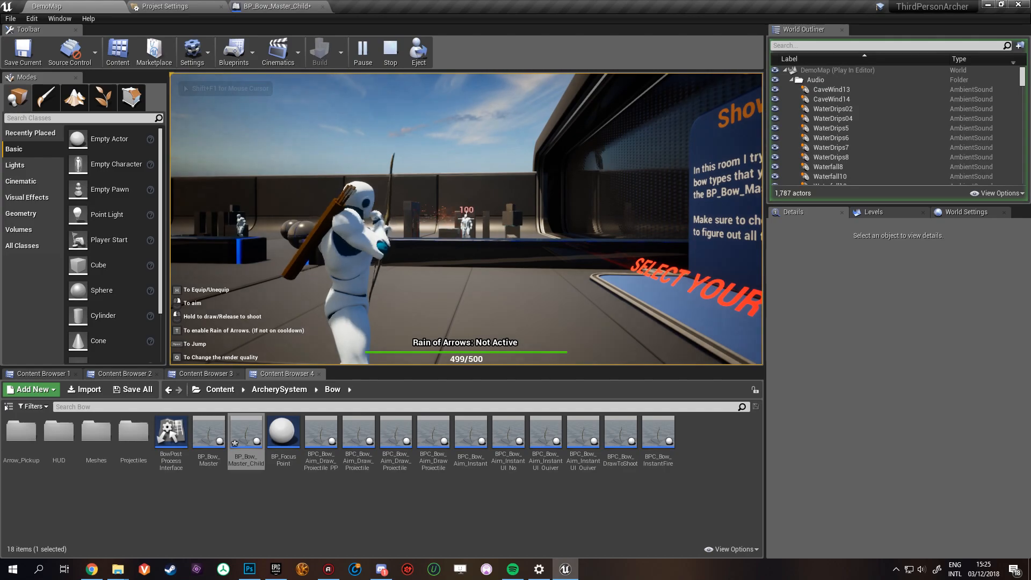
pyautogui.click(466, 219)
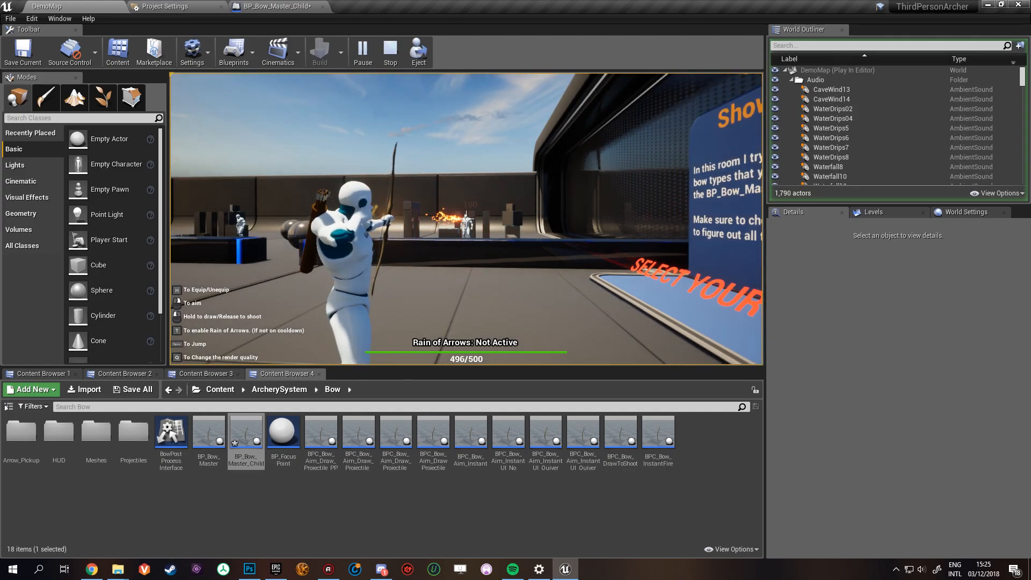
# - Pick up another bow from the displays, carry it to the target range and aim at the dummy among the blocks
pyautogui.press('w')
pyautogui.press('w')
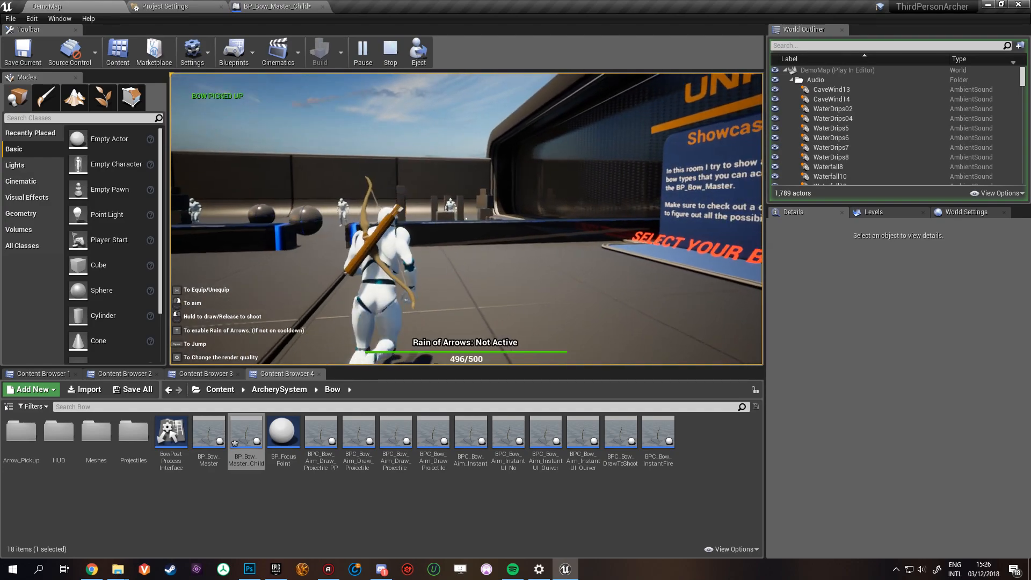
pyautogui.press('w')
pyautogui.press('h')
pyautogui.rightClick(466, 218)
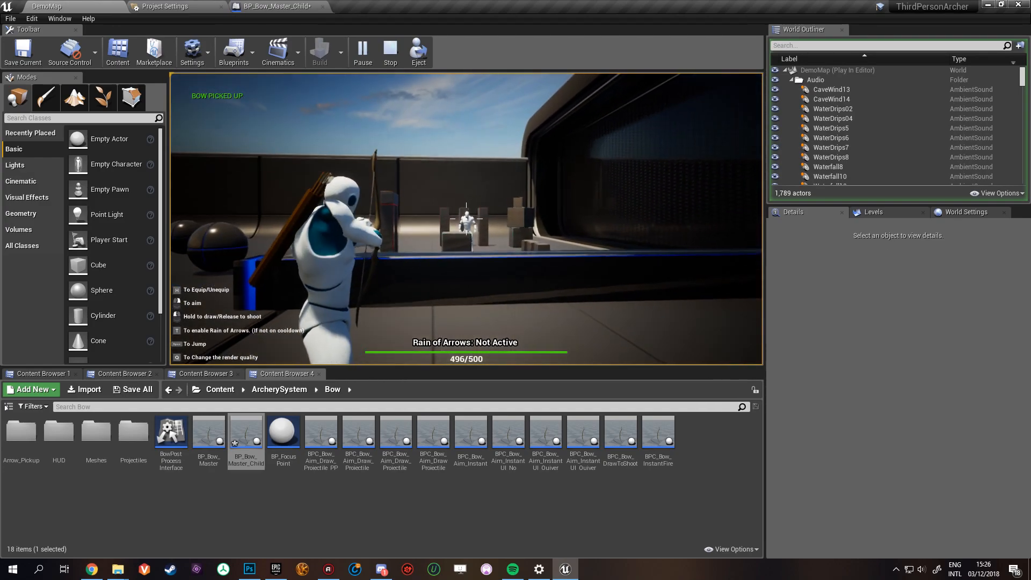
# - Shoot repeatedly at the dummy among the blocks with the picked-up bow, and return to the BP_Bow_Master_Child editor
pyautogui.click(466, 219)
pyautogui.click(466, 217)
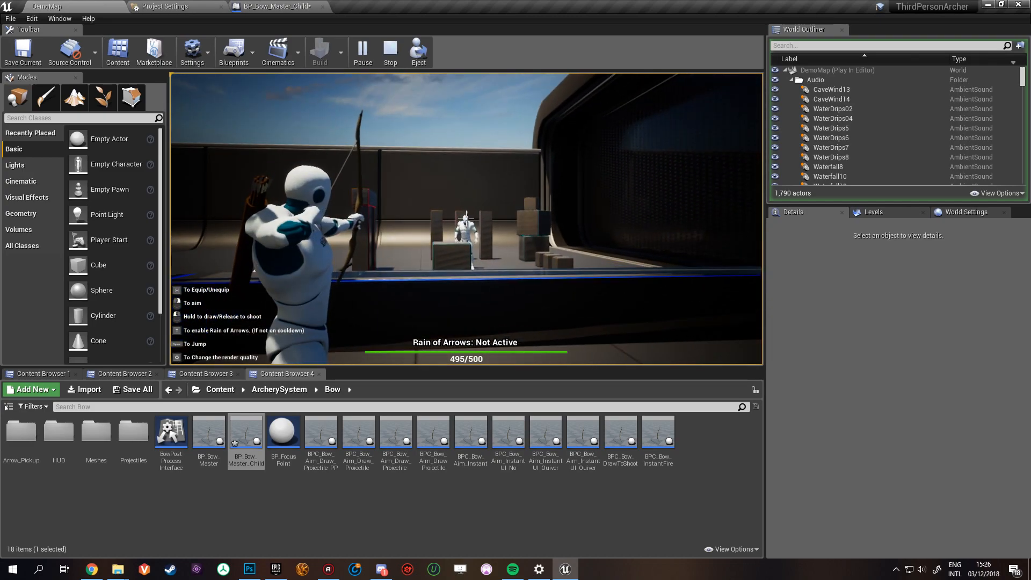
pyautogui.click(467, 217)
pyautogui.click(466, 217)
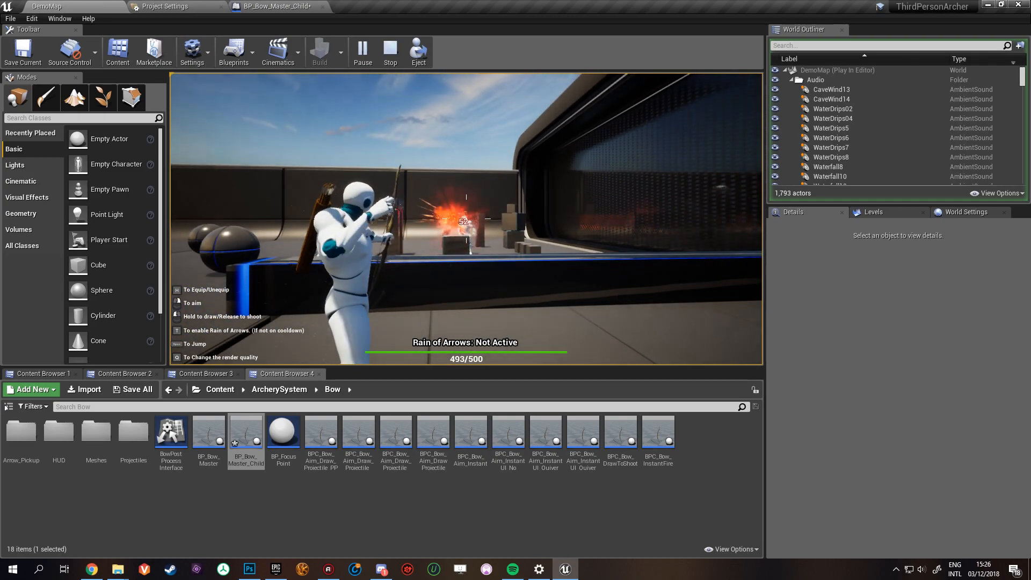
pyautogui.click(466, 218)
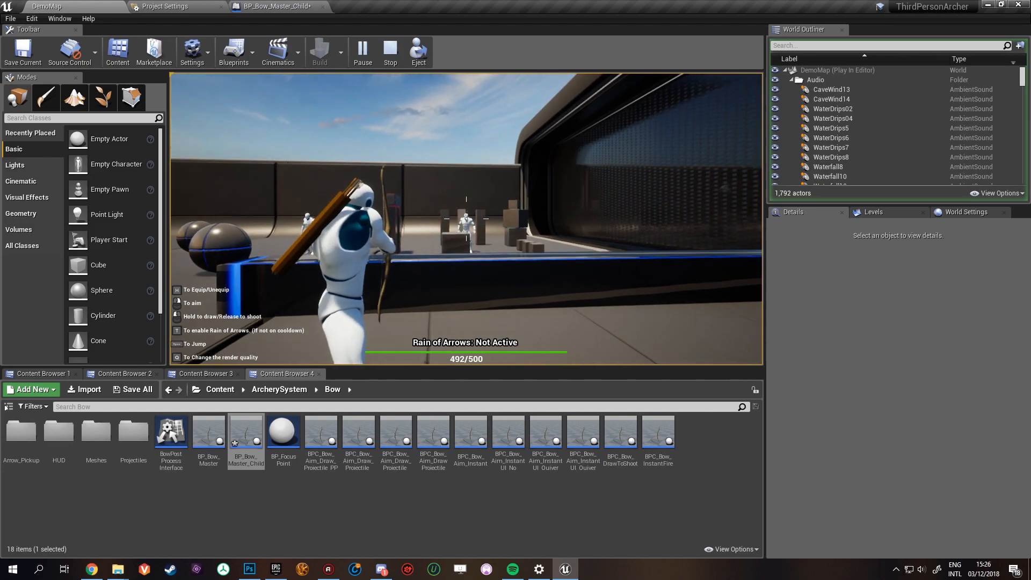
pyautogui.click(466, 218)
pyautogui.click(466, 217)
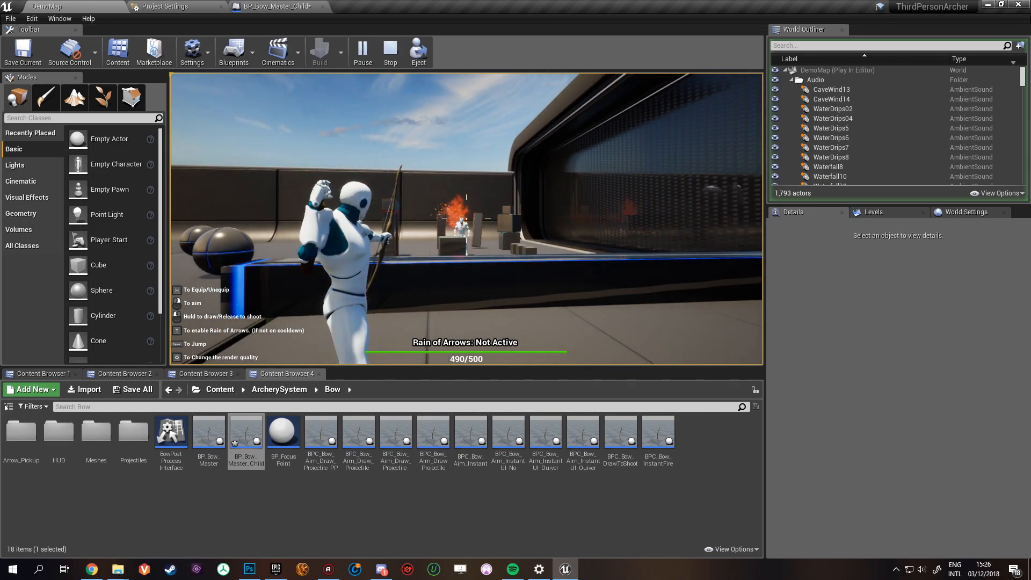
pyautogui.click(466, 217)
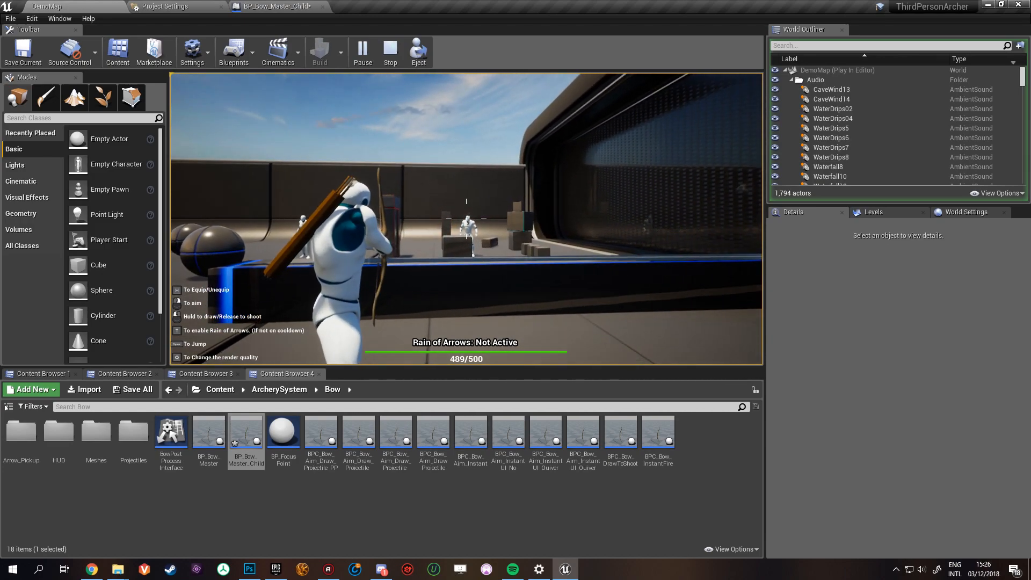
pyautogui.click(466, 217)
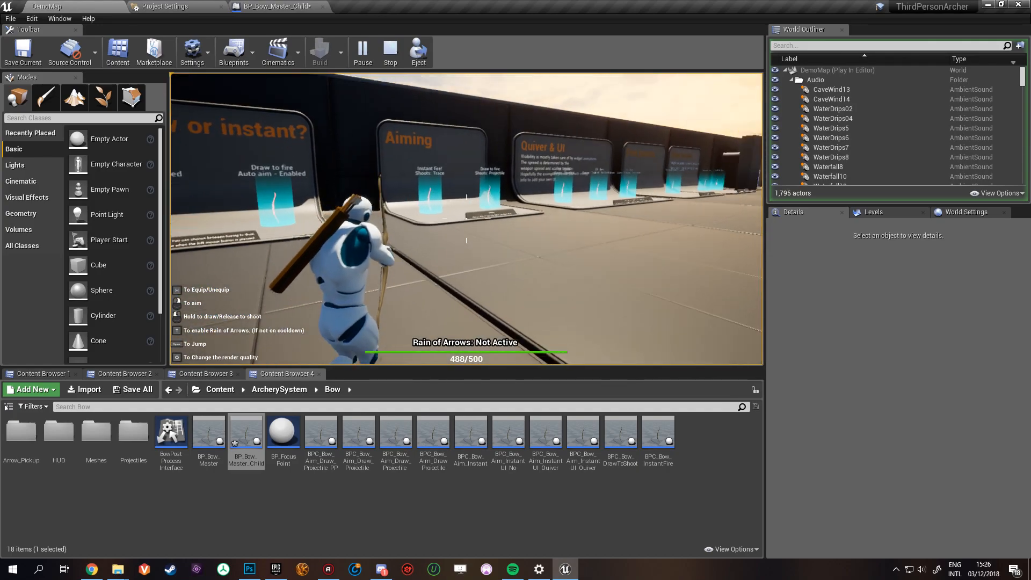
pyautogui.click(303, 6)
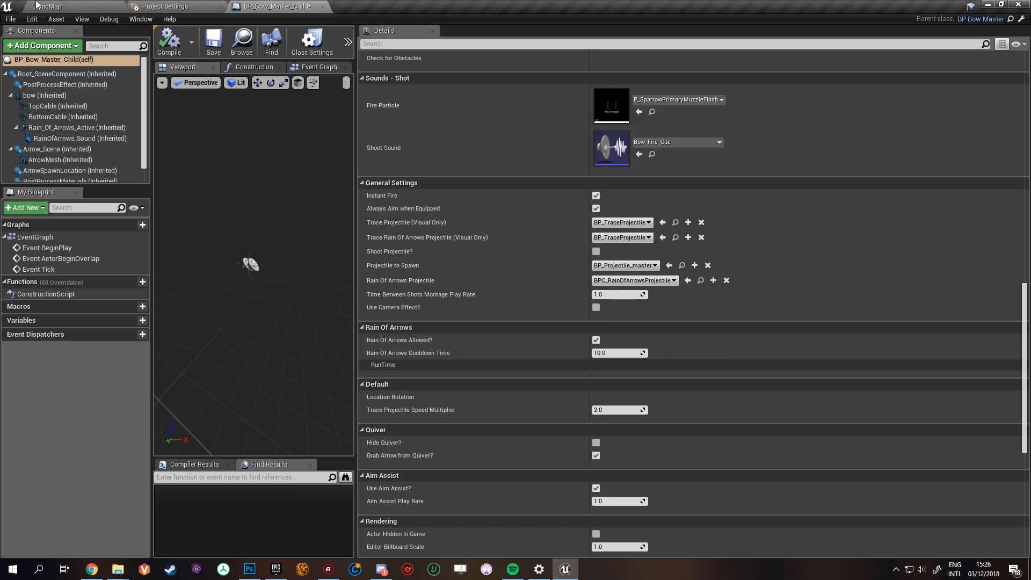
# - Play DemoMap again and pick up the "Draw to fire, Shoots: Projectile" bow from the Aiming display
pyautogui.click(40, 6)
pyautogui.click(361, 51)
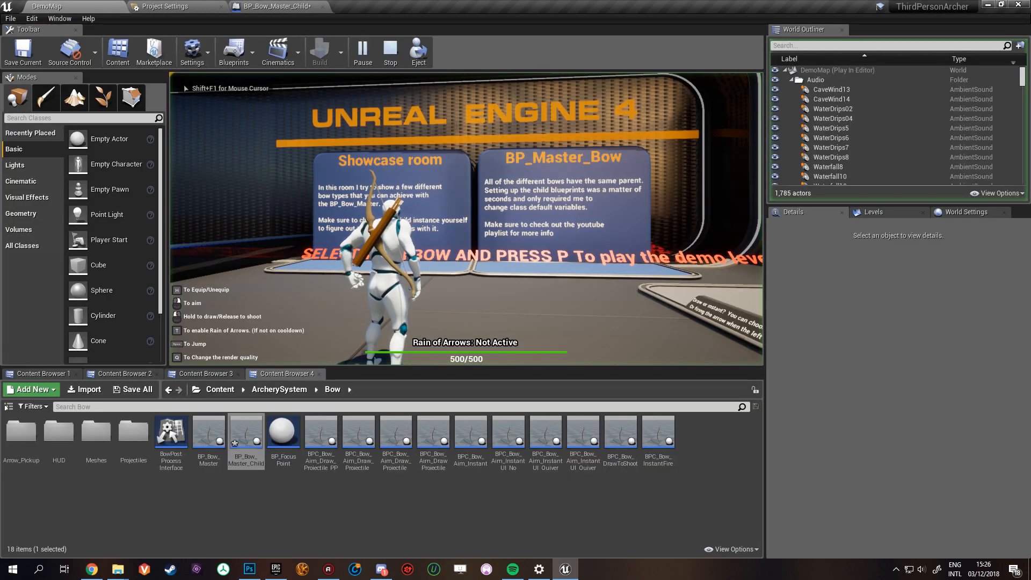
pyautogui.press('h')
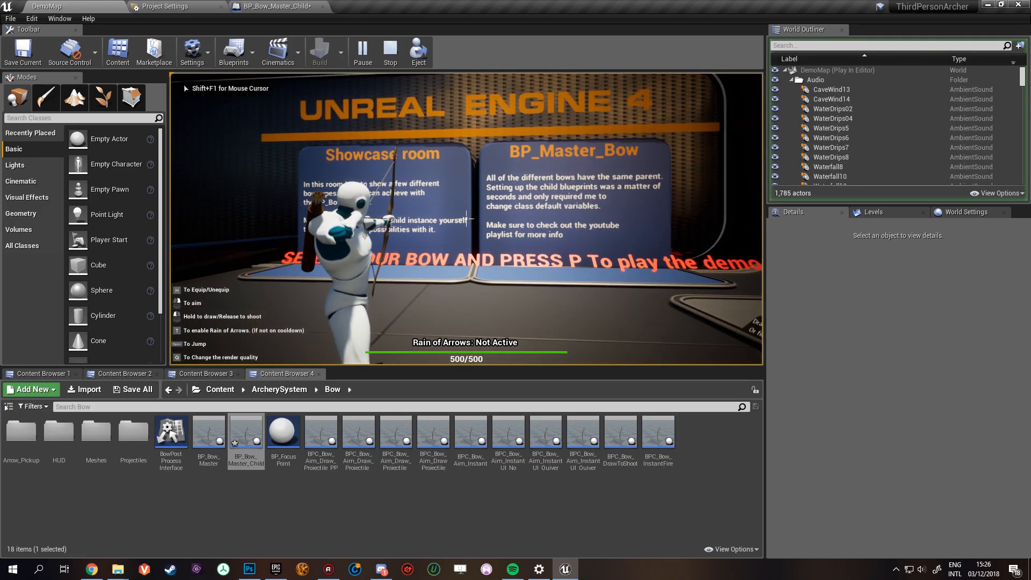
pyautogui.press('w')
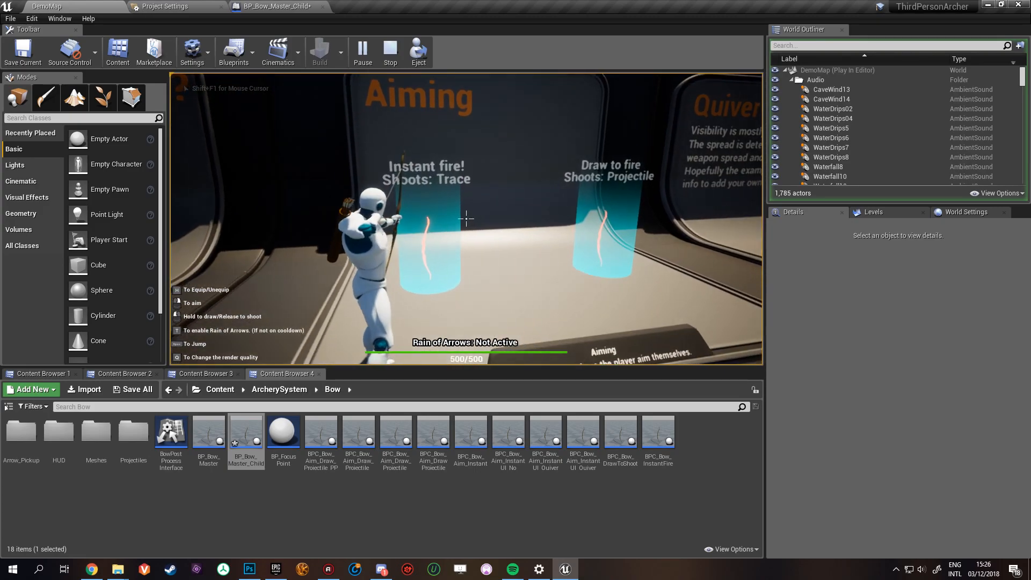
pyautogui.press('w')
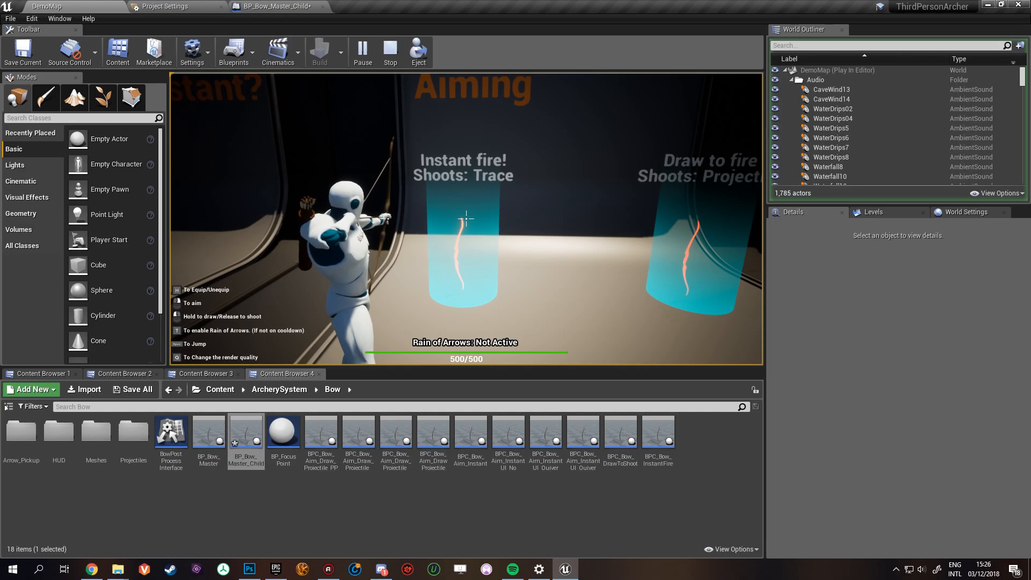
pyautogui.press('w')
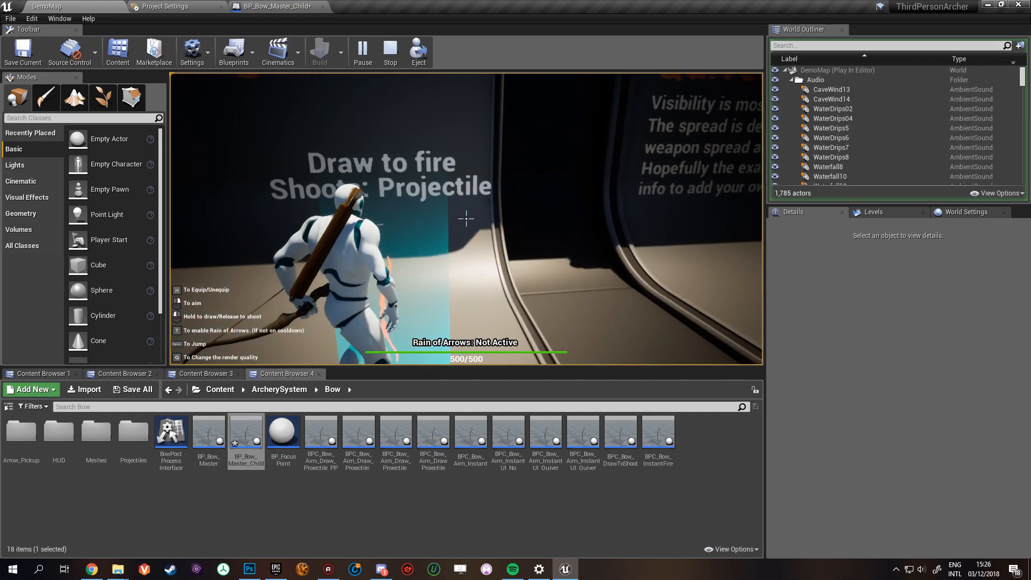
pyautogui.press('s')
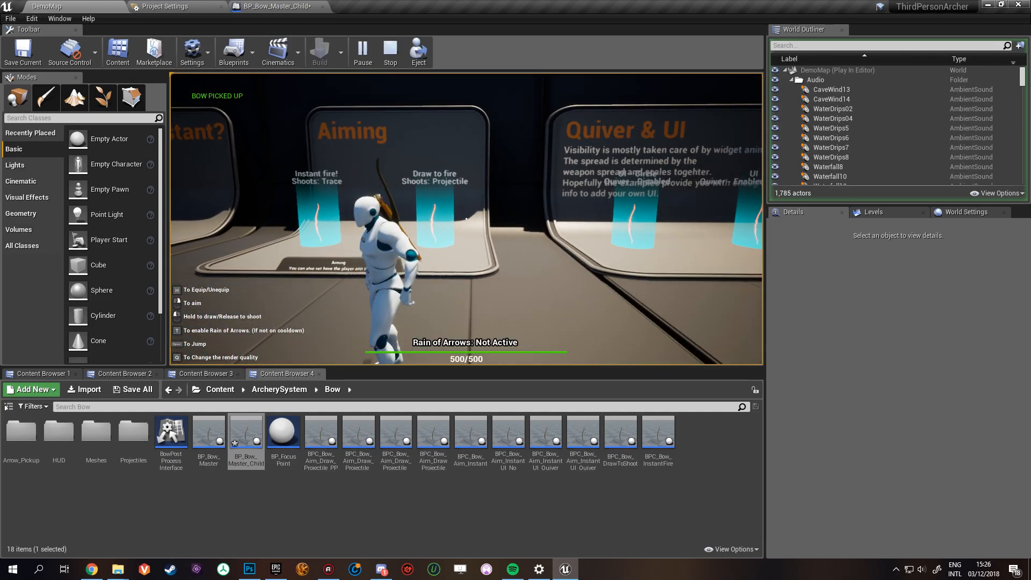
# - Carry the draw-to-fire bow to the target range and shoot arrows at the dummy among the blocks
pyautogui.press('s')
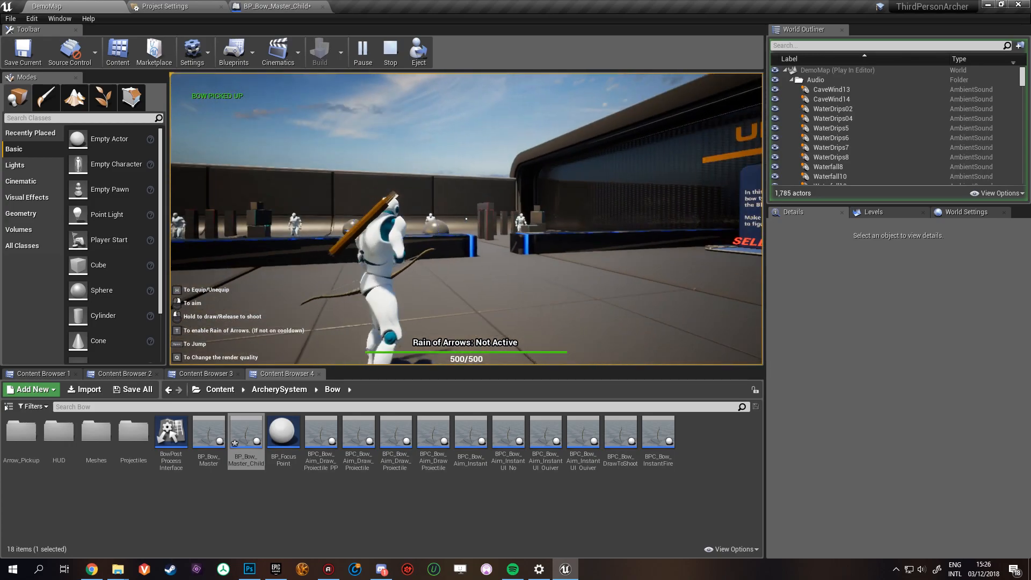
pyautogui.press('w')
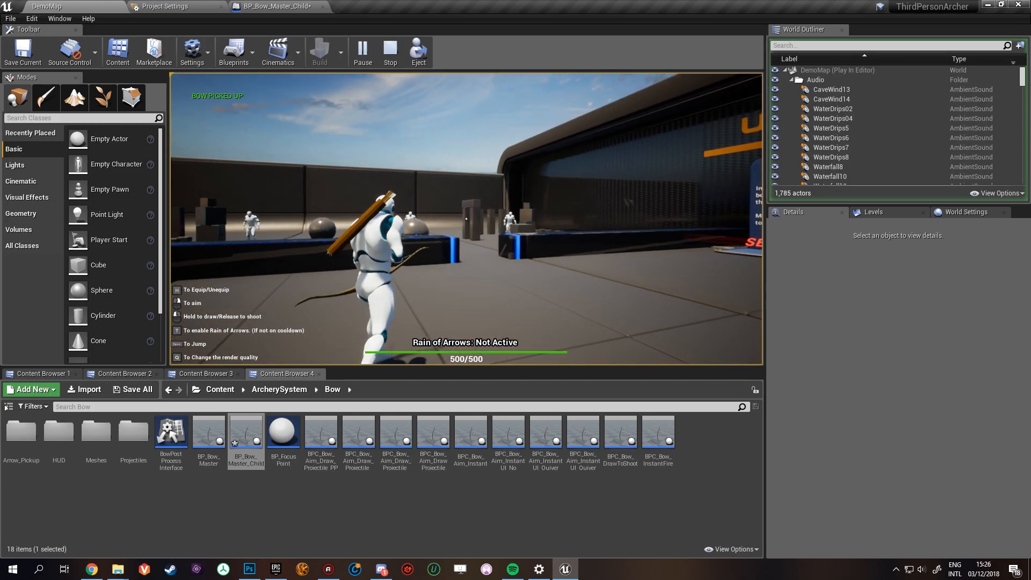
pyautogui.press('d')
pyautogui.press('w')
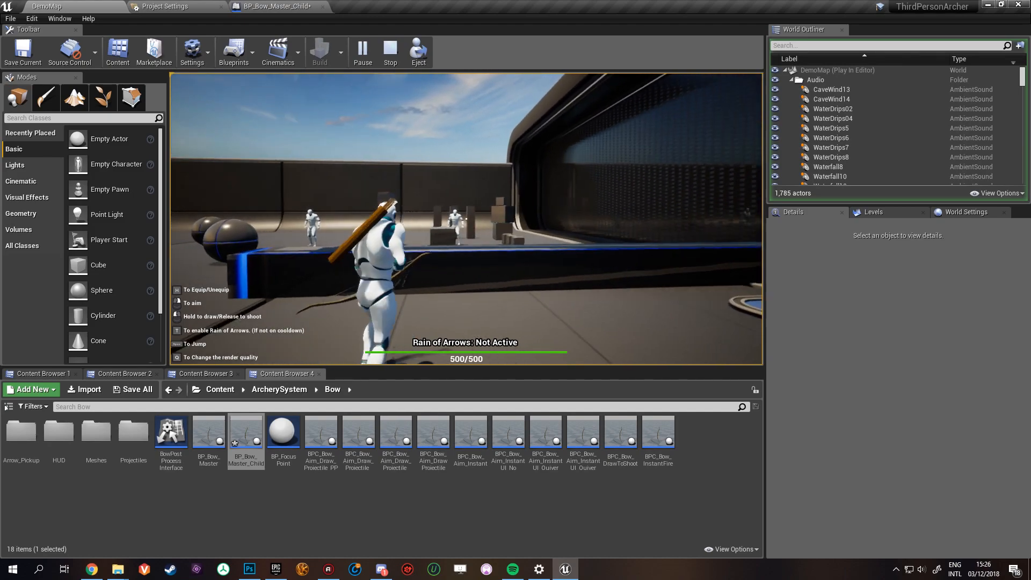
pyautogui.rightClick(466, 219)
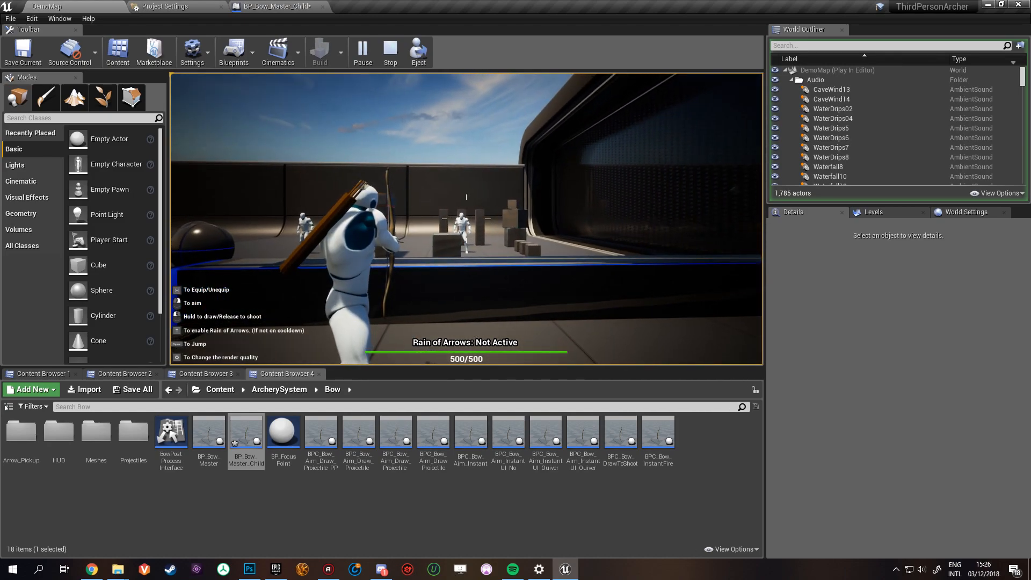
pyautogui.click(466, 219)
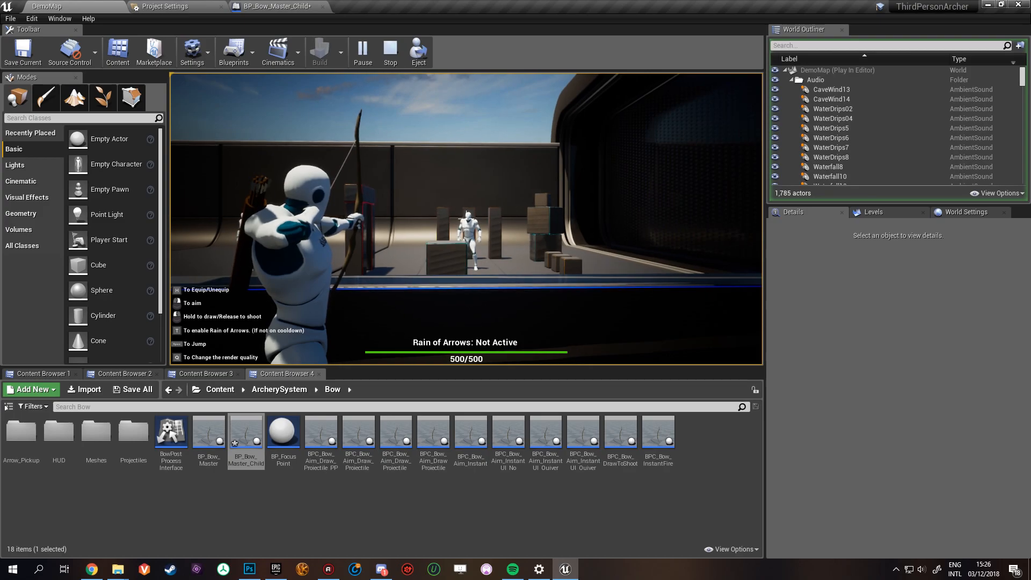
pyautogui.click(467, 219)
pyautogui.click(467, 218)
# - Shoot the dummy again from another spot near the barrier, end the play session and return to BP_Bow_Master_Child's defaults
pyautogui.press('w')
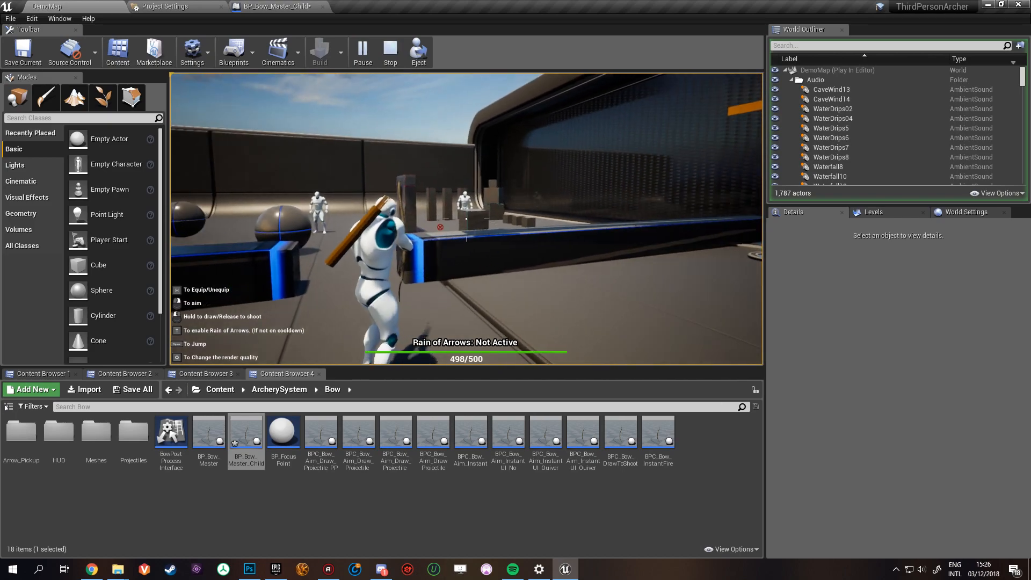
pyautogui.rightClick(466, 219)
pyautogui.click(466, 219)
pyautogui.click(466, 218)
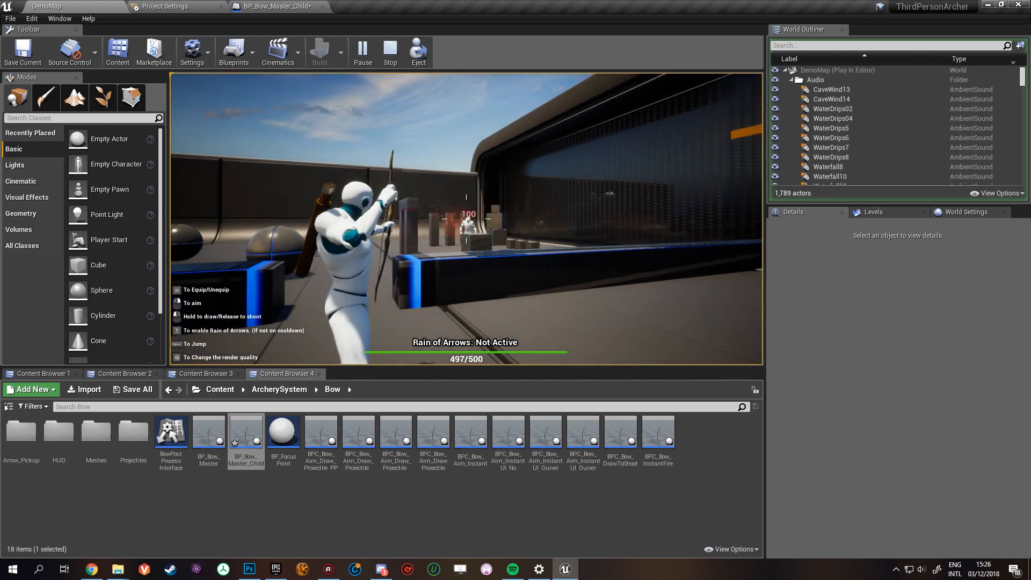
pyautogui.click(466, 218)
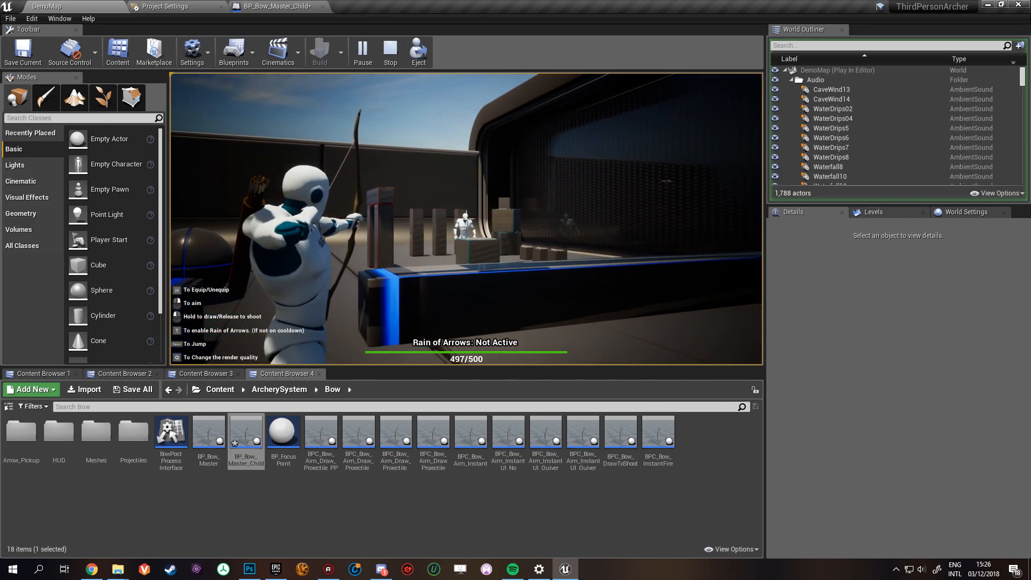
pyautogui.press('Escape')
pyautogui.click(271, 6)
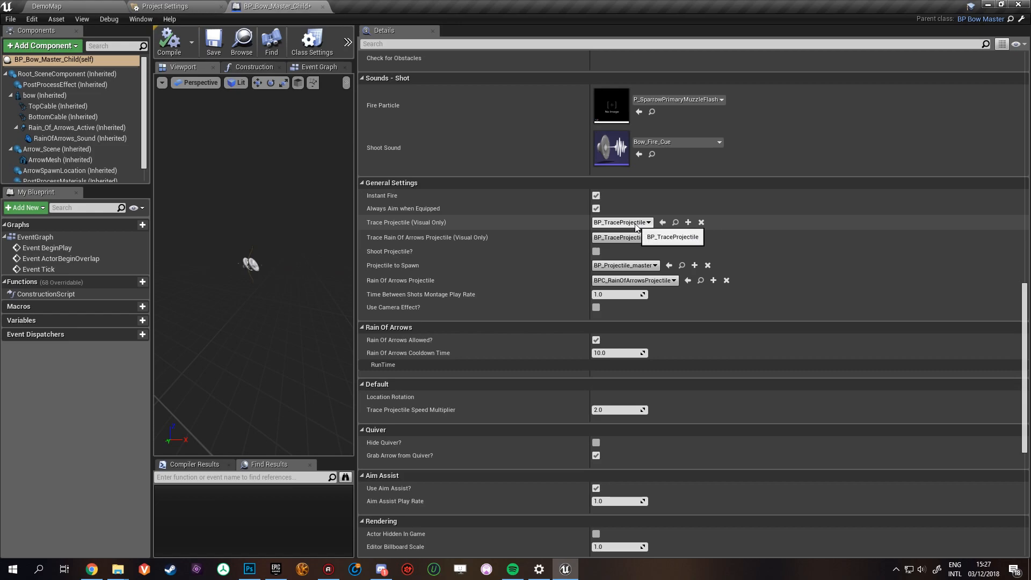
# - Locate the BP_TraceProjectile asset in the project content and return to BP_Bow_Master_Child's defaults
pyautogui.click(676, 222)
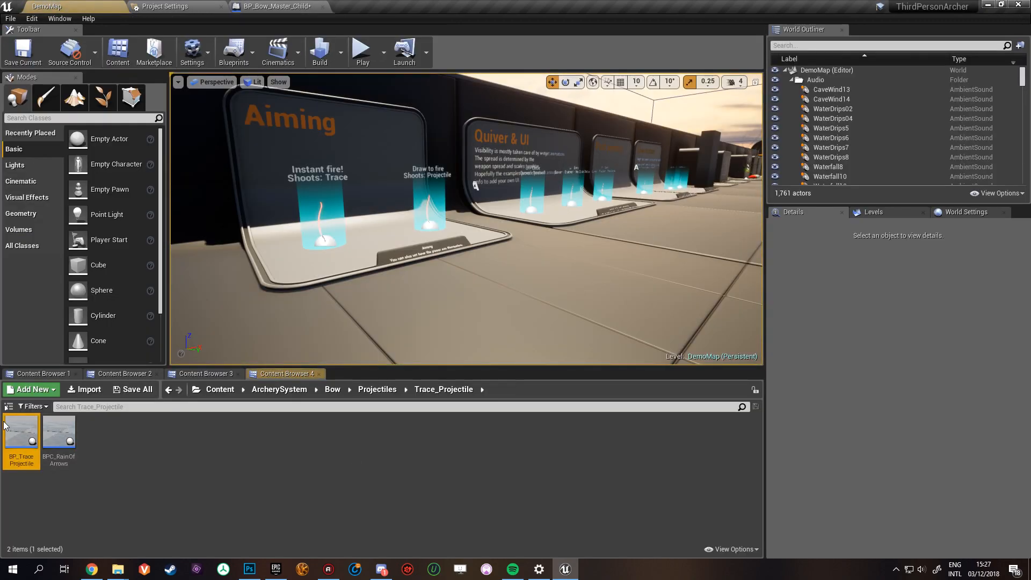
pyautogui.click(271, 6)
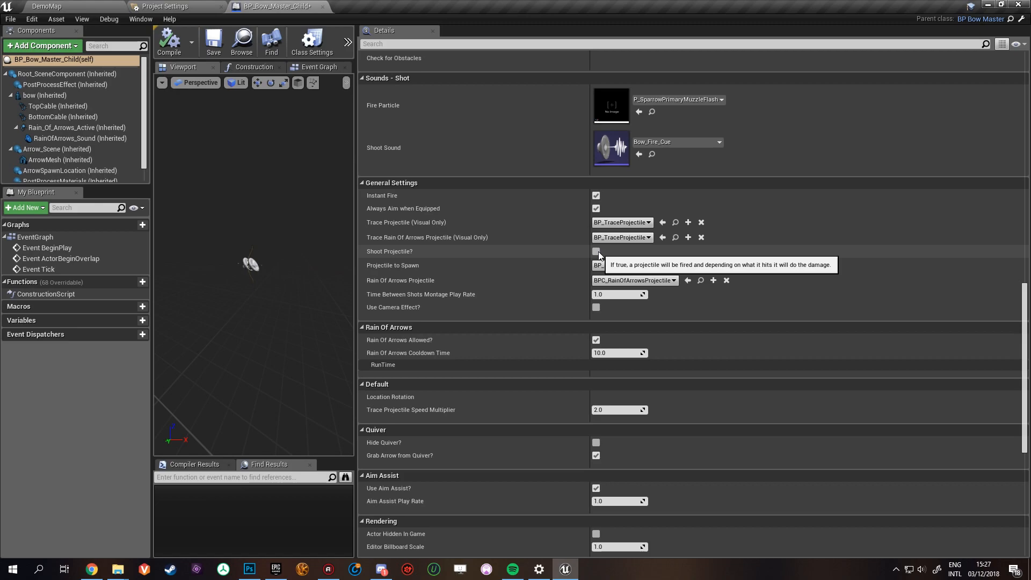
# - Play DemoMap, pick up a bow at the Aiming display and carry it to the target range
pyautogui.click(74, 3)
pyautogui.click(366, 43)
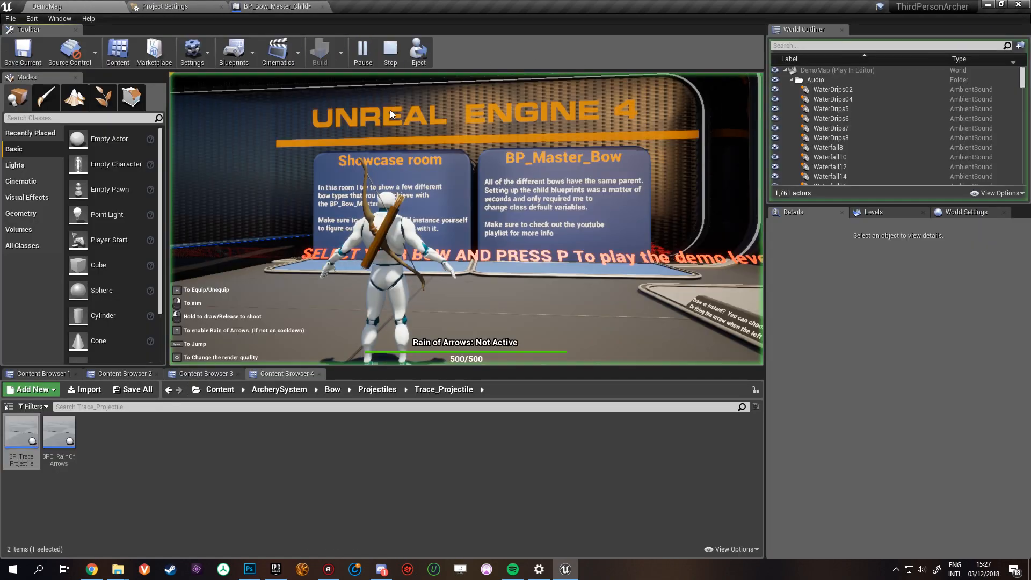
pyautogui.press('w')
pyautogui.press('h')
pyautogui.rightClick(466, 219)
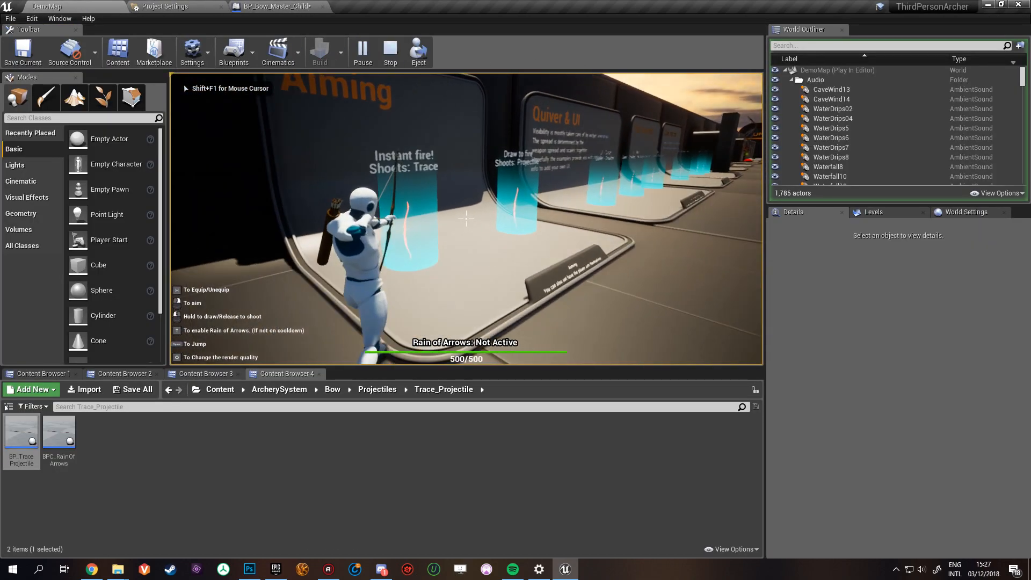
pyautogui.press('w')
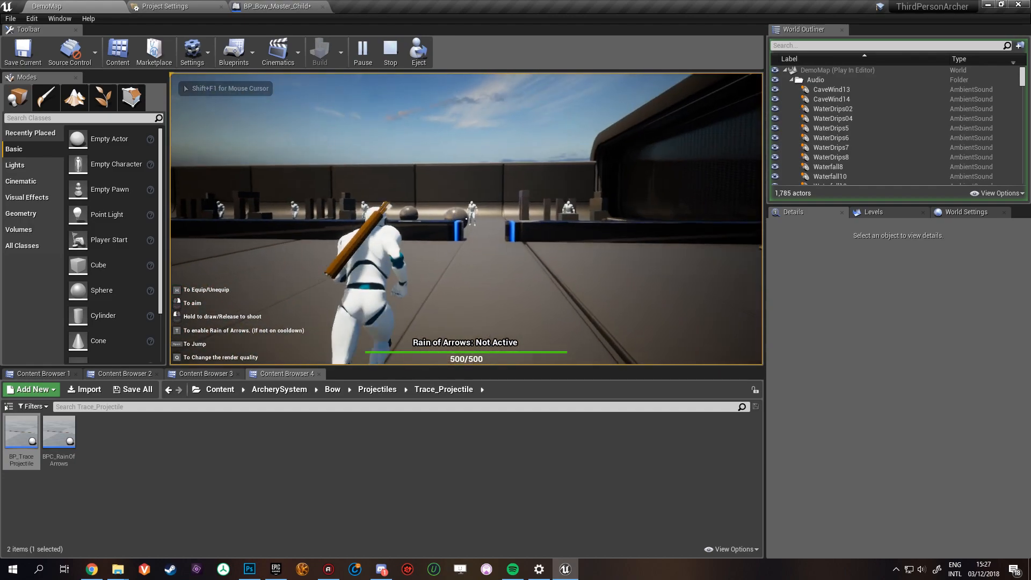
# - Aim the bow and shoot arrows at the dummy beyond the gap between the barriers
pyautogui.rightClick(466, 218)
pyautogui.click(466, 219)
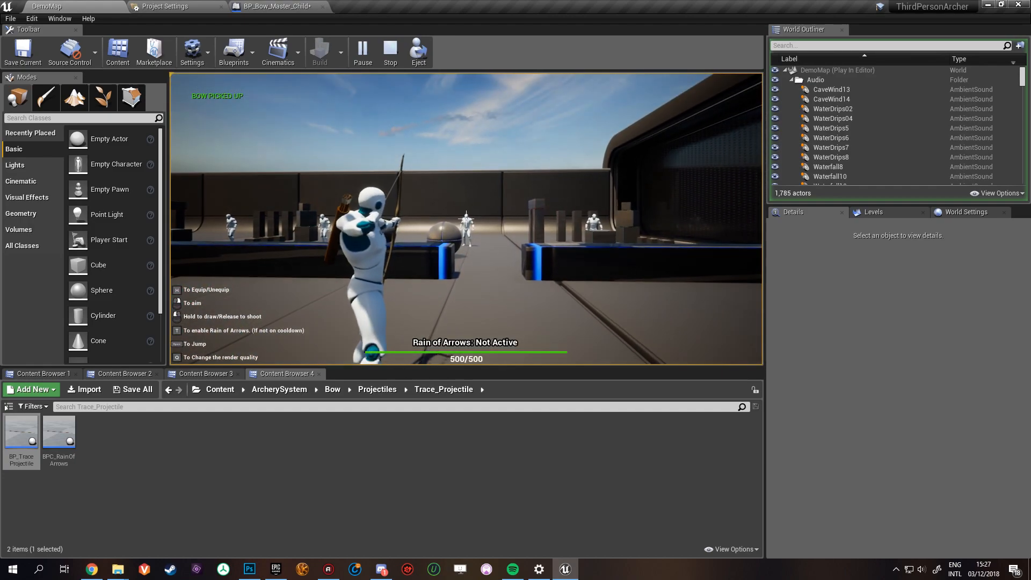
pyautogui.press('w')
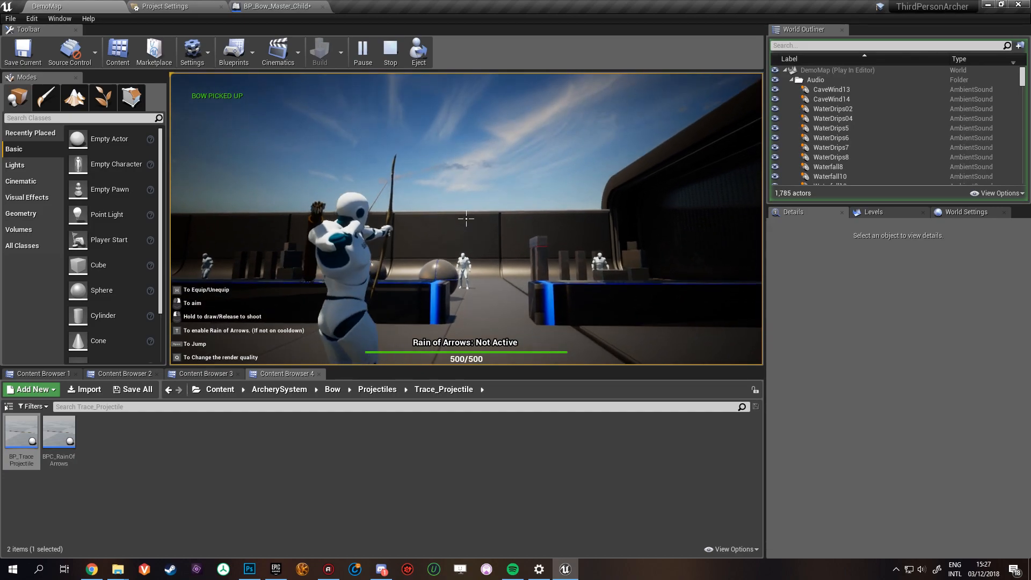
pyautogui.click(466, 218)
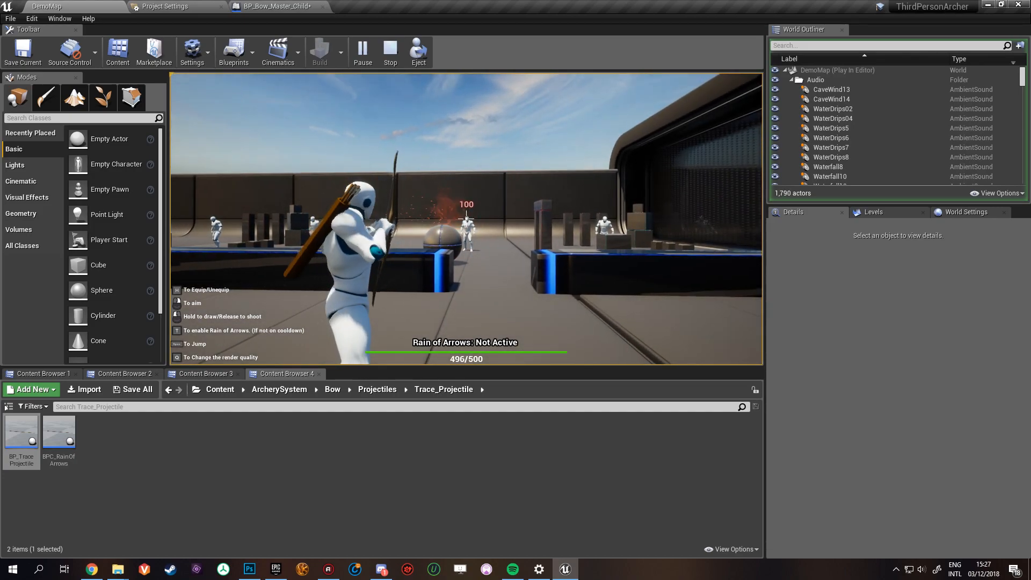
# - Enter the target range and shoot repeatedly at the distant dummies from beside the large balls
pyautogui.press('w')
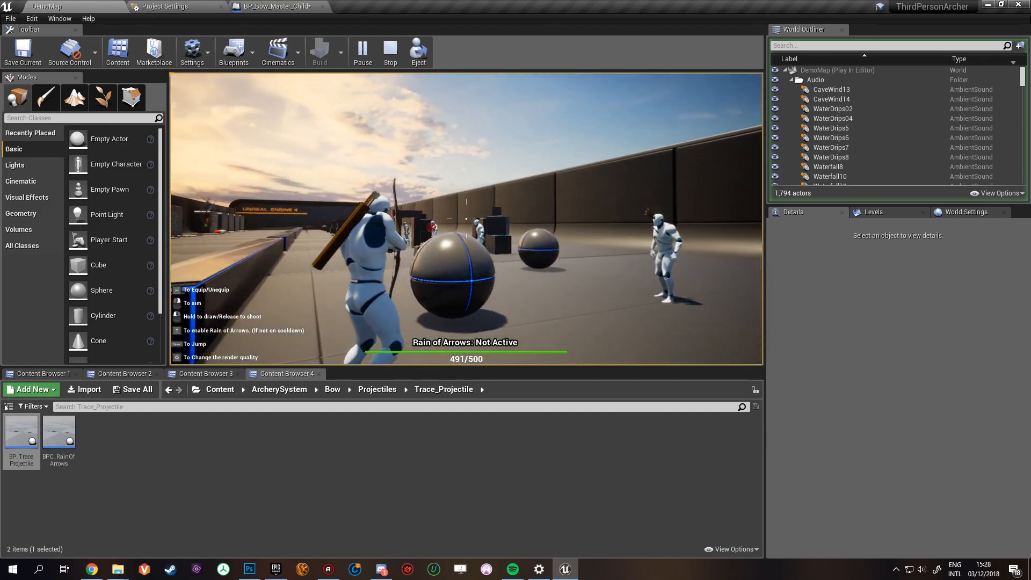
pyautogui.click(466, 219)
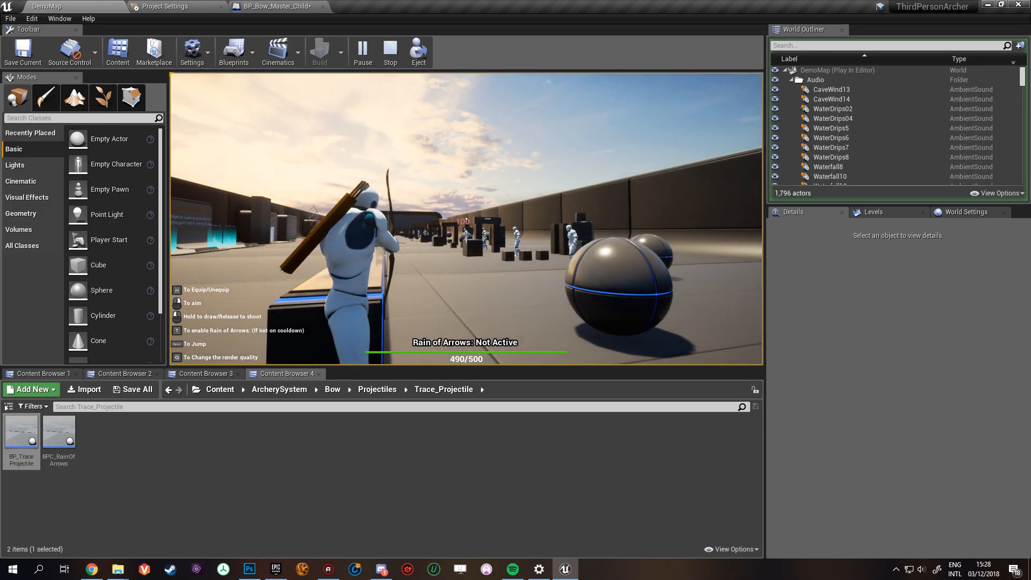
pyautogui.click(466, 219)
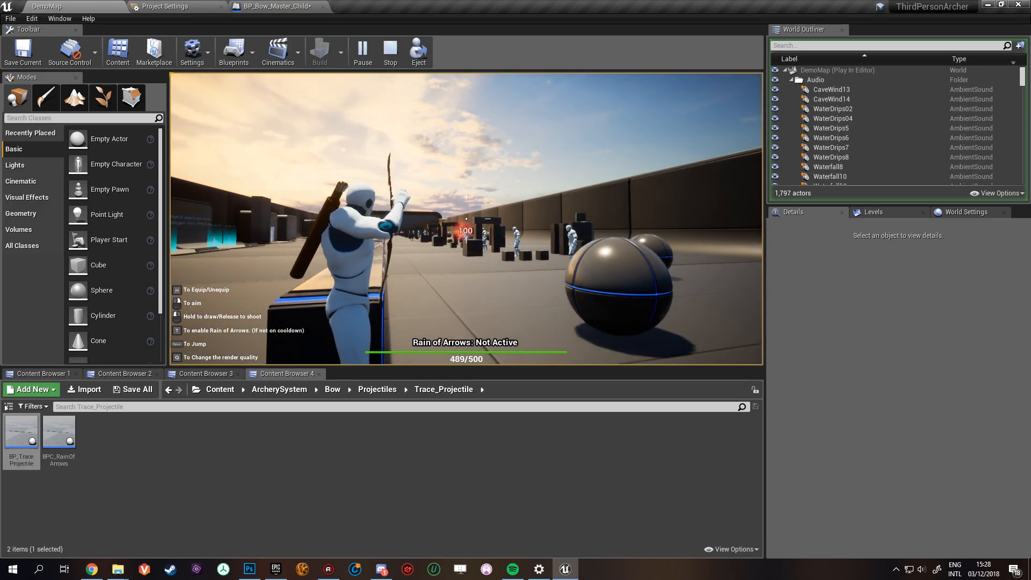
pyautogui.click(467, 219)
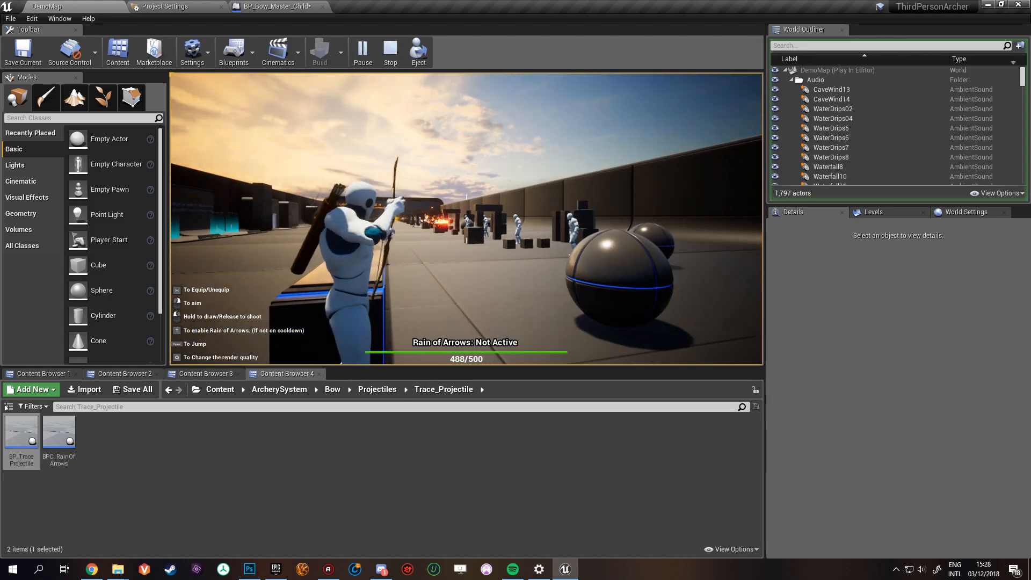
# - Run back to the Aiming display, end the play session and return to BP_Bow_Master_Child
pyautogui.press('w')
pyautogui.press('d')
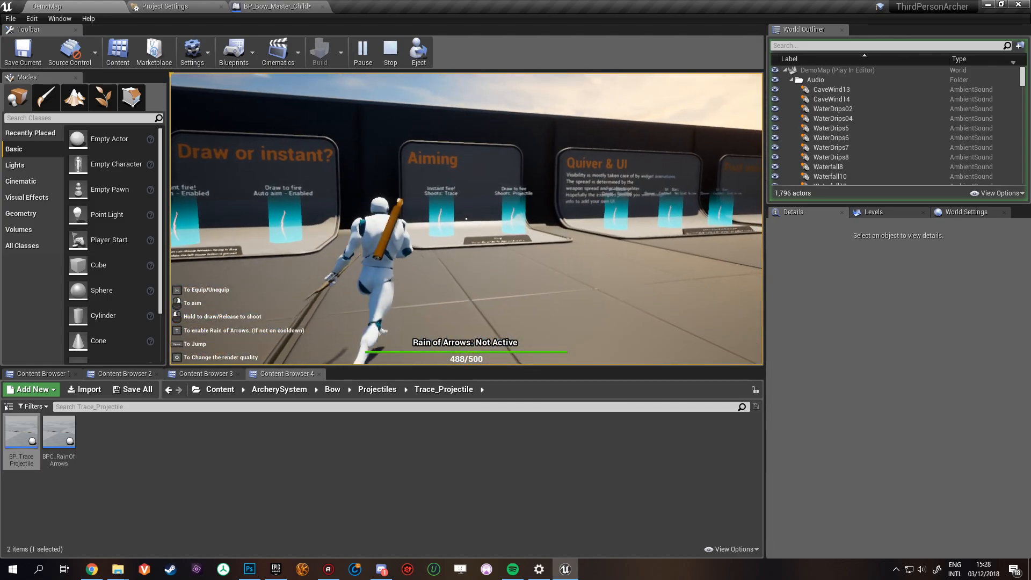
pyautogui.press('w')
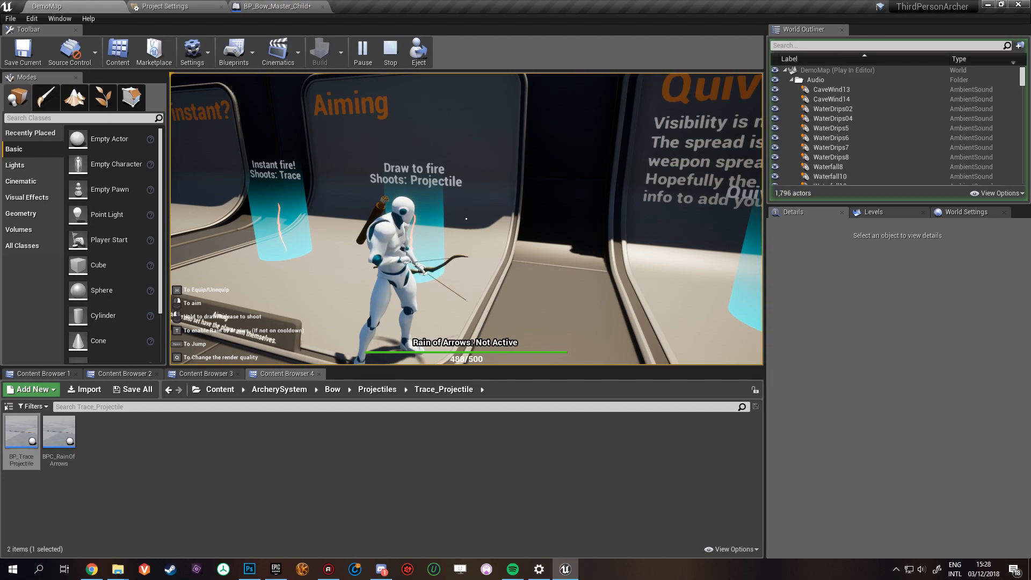
pyautogui.press('Escape')
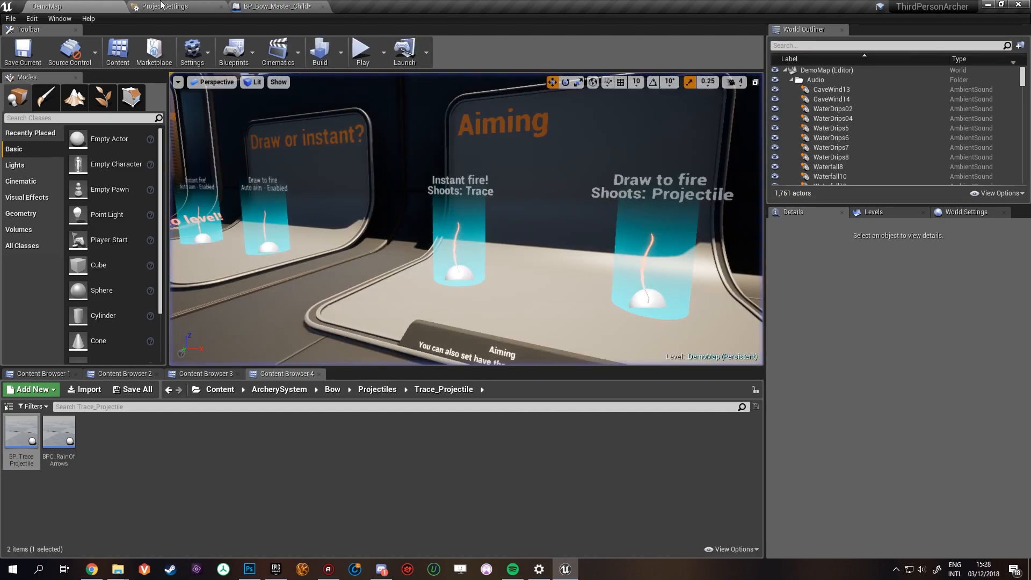
pyautogui.click(276, 6)
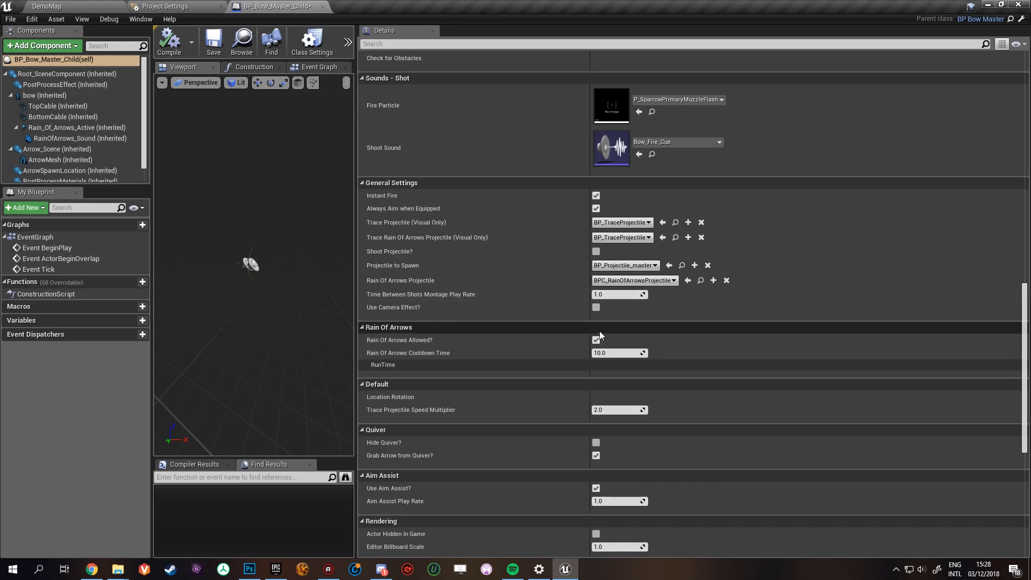
# - Open the BPC_Bow_Aim_DrawProjectile blueprint assigned to the "Draw to fire, Shoots: Projectile" pickup in DemoMap
pyautogui.click(43, 6)
pyautogui.click(672, 260)
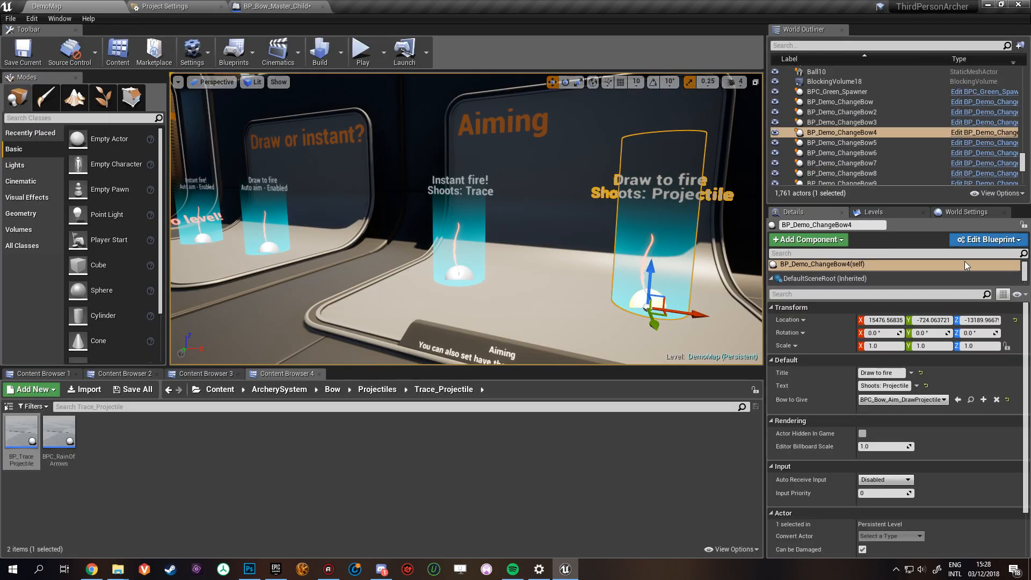
pyautogui.click(970, 400)
pyautogui.doubleClick(439, 433)
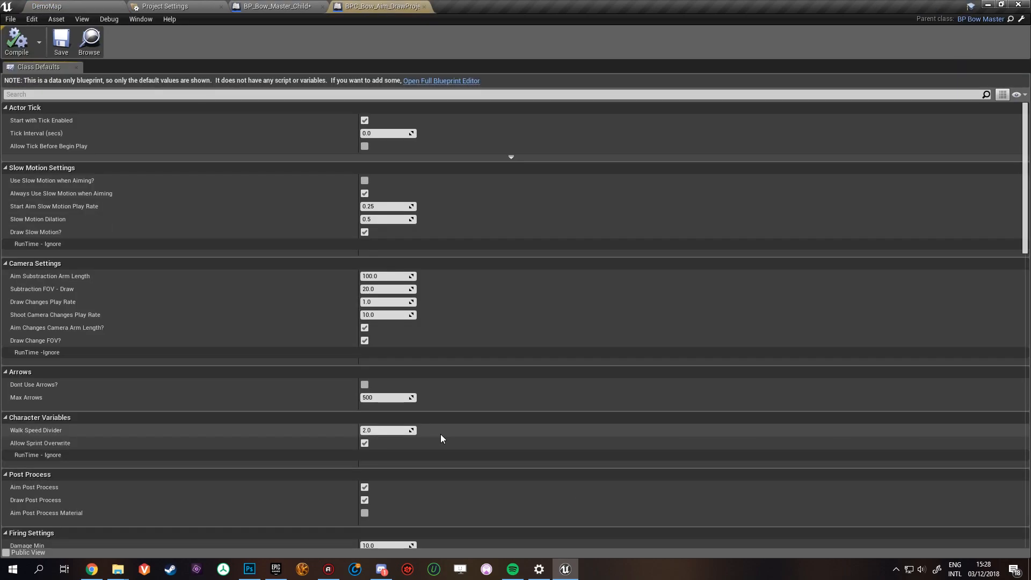
# - Enable Use Camera Effect? in the General Settings of BPC_Bow_Aim_DrawProjectile and compile the blueprint
pyautogui.scroll(-3, 428, 363)
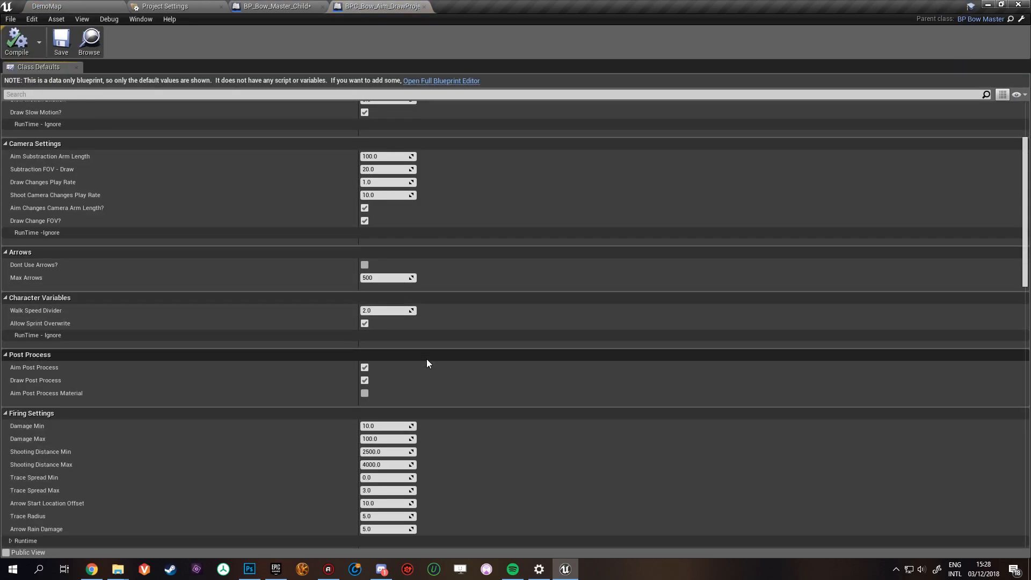
pyautogui.scroll(2, 371, 380)
pyautogui.scroll(-14, 372, 380)
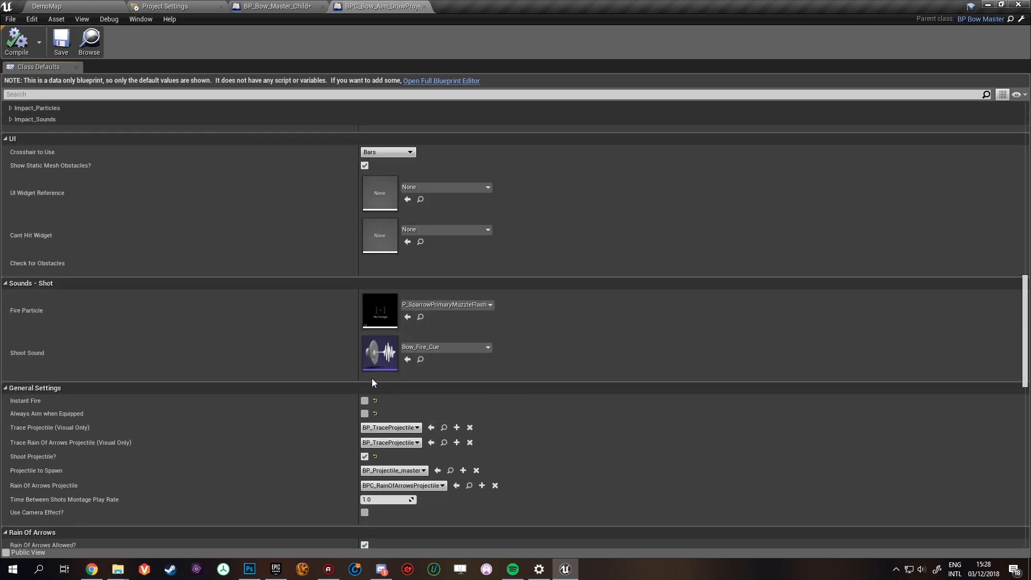
pyautogui.scroll(-6, 371, 380)
pyautogui.click(364, 306)
pyautogui.click(20, 44)
# - Play DemoMap, pick up the "Draw to fire, Shoots: Projectile" bow and aim it at the dummies behind the barrier
pyautogui.click(90, 43)
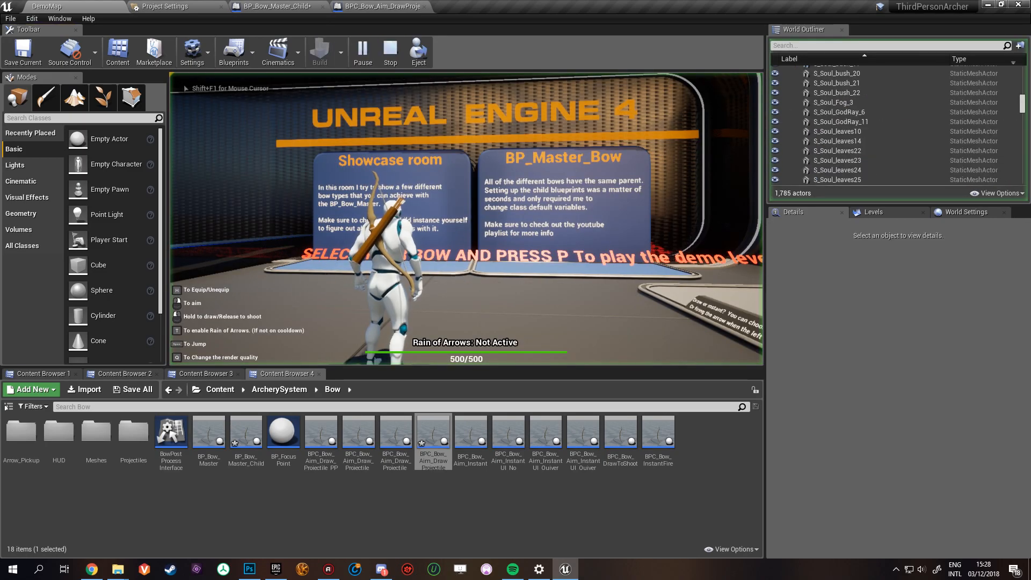
pyautogui.press('w')
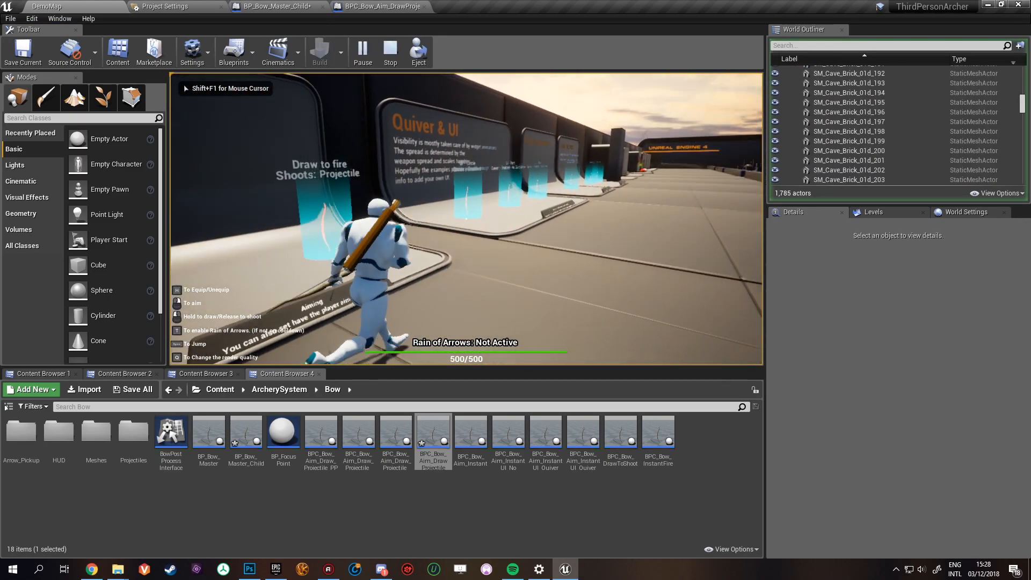
pyautogui.press('w')
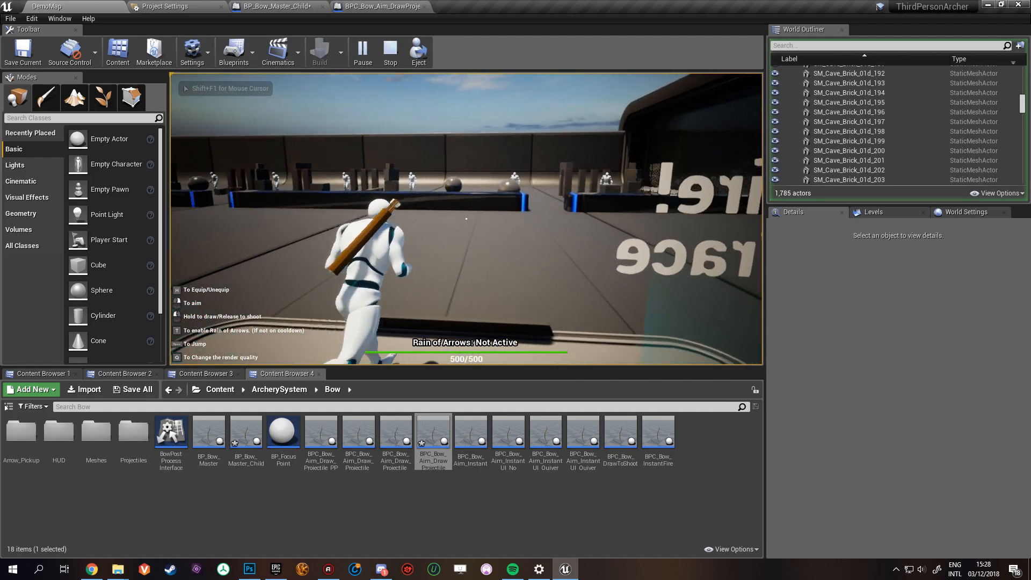
pyautogui.press('h')
pyautogui.rightClick(466, 219)
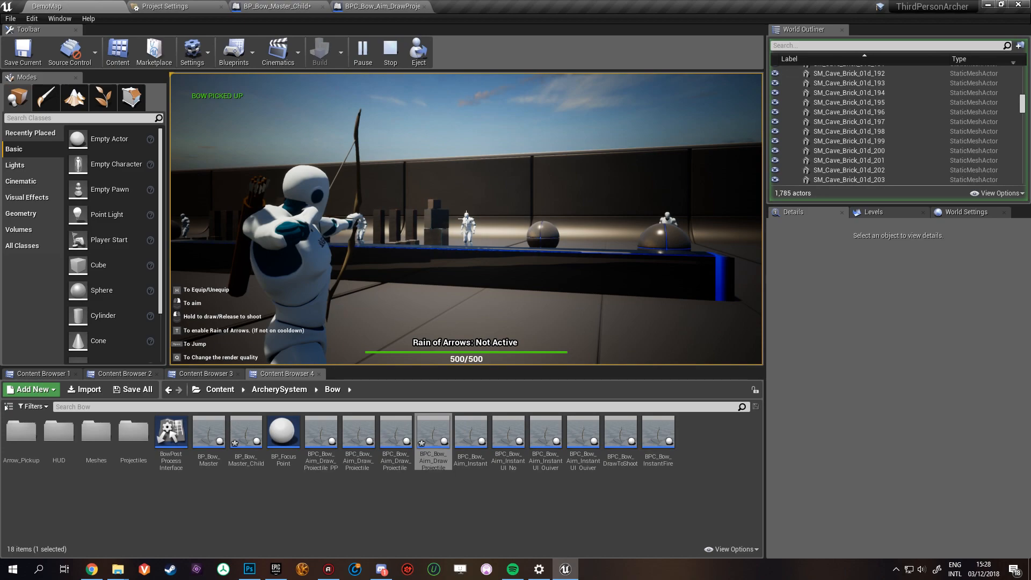
# - Shoot several arrows at the dummies to test the camera effect, end the play session and return to BP_Bow_Master_Child
pyautogui.click(466, 218)
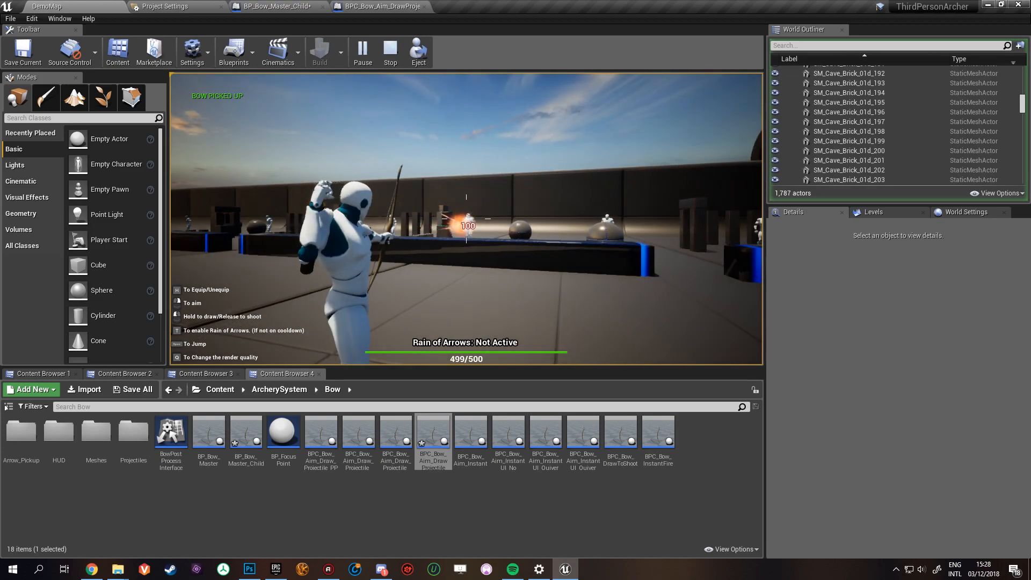
pyautogui.click(466, 219)
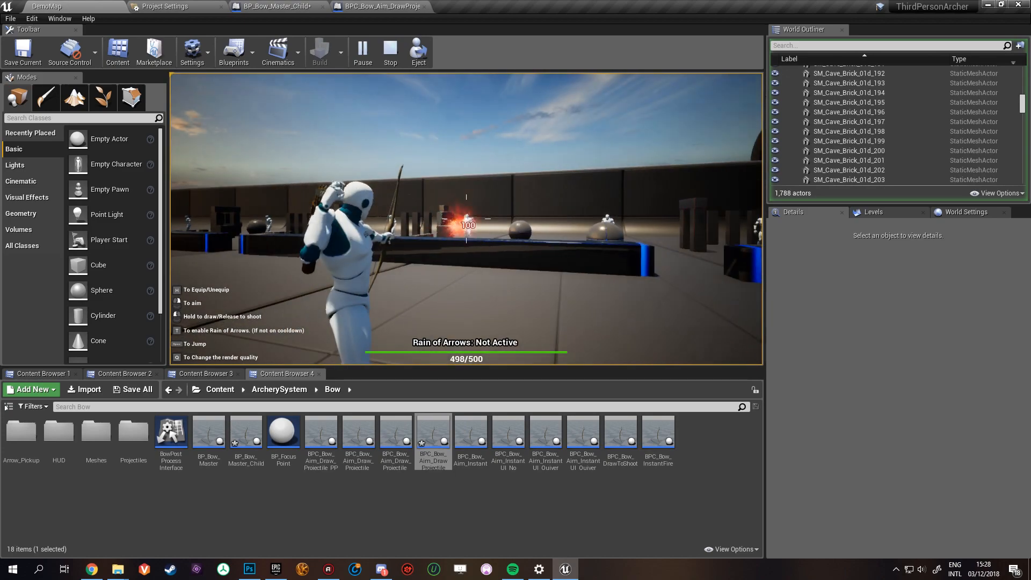
pyautogui.click(466, 218)
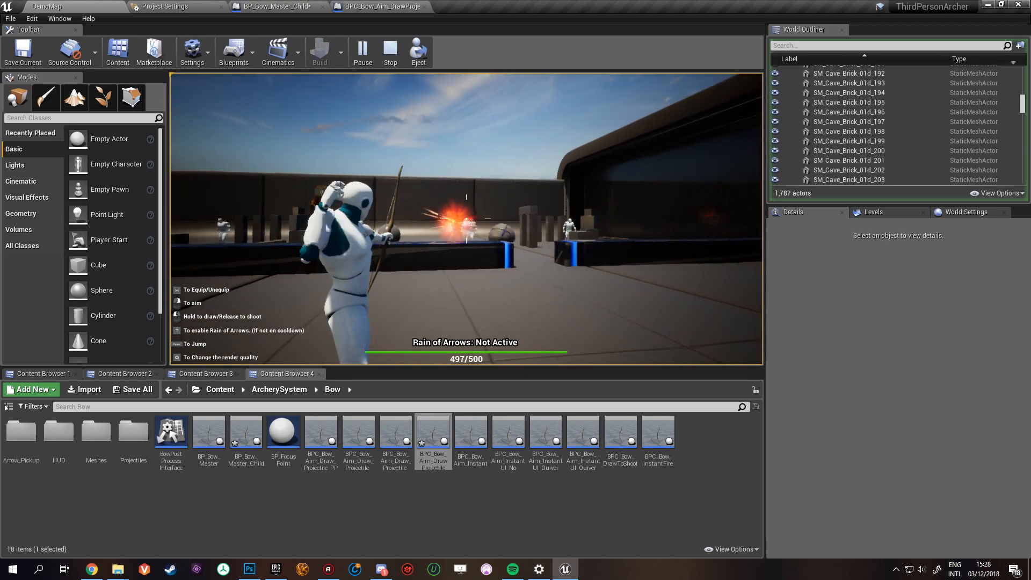
pyautogui.click(466, 218)
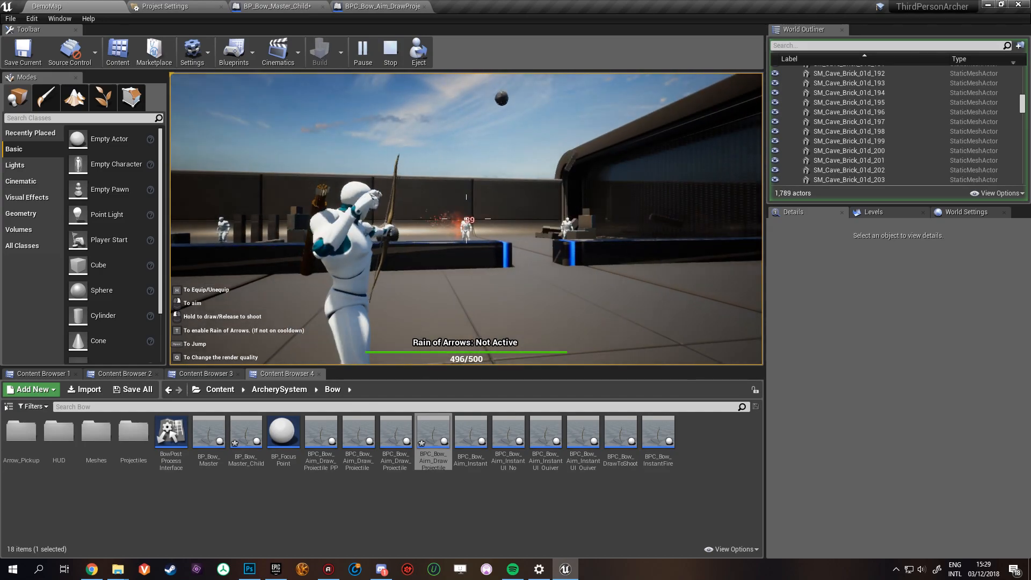
pyautogui.press('Escape')
pyautogui.click(274, 6)
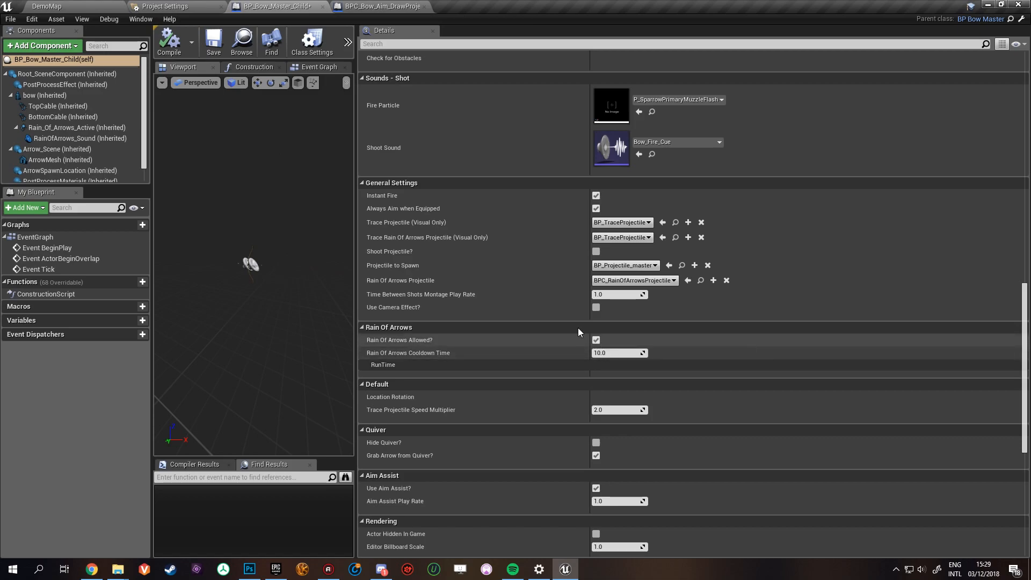
# - Disable Rain Of Arrows Allowed? and Use Camera Effect? in BPC_Bow_Aim_DrawProjectile's defaults
pyautogui.click(100, 6)
pyautogui.click(378, 6)
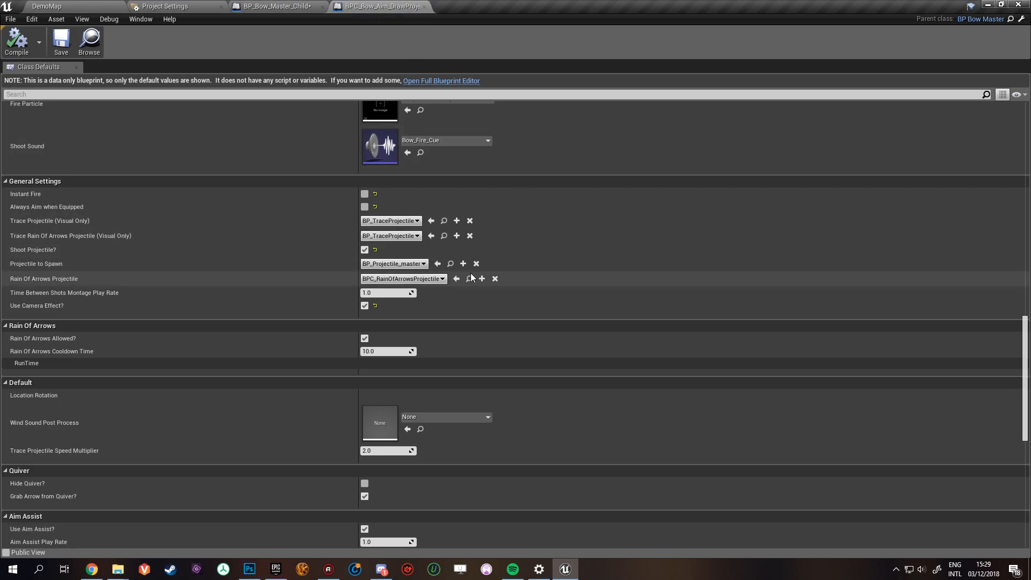
pyautogui.scroll(-1, 400, 334)
pyautogui.click(364, 321)
pyautogui.click(365, 288)
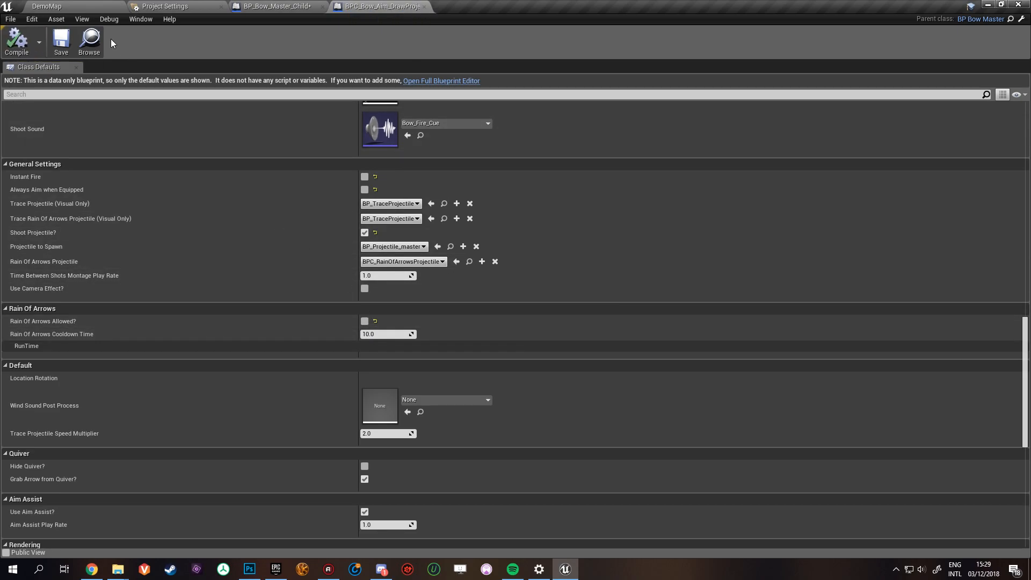
# - Play DemoMap, pick up the draw-to-fire projectile bow with Rain of Arrows disabled and carry it towards the target range
pyautogui.click(80, 6)
pyautogui.click(361, 51)
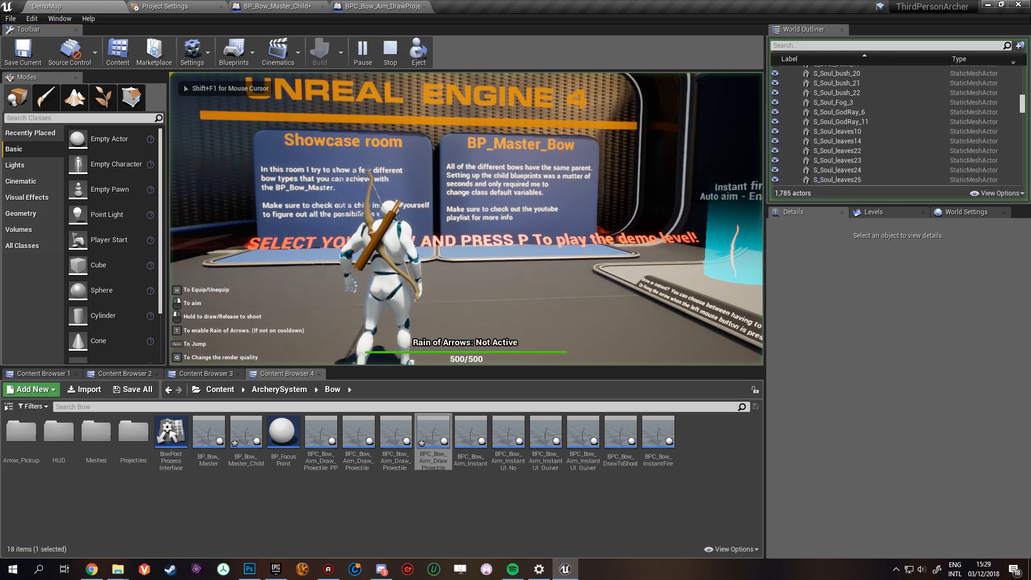
pyautogui.press('p')
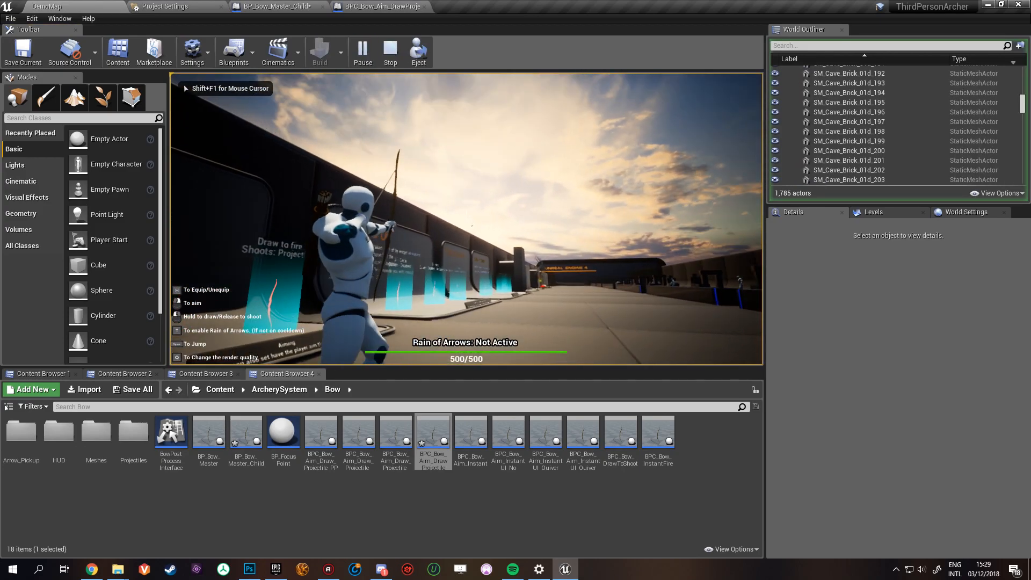
pyautogui.press('w')
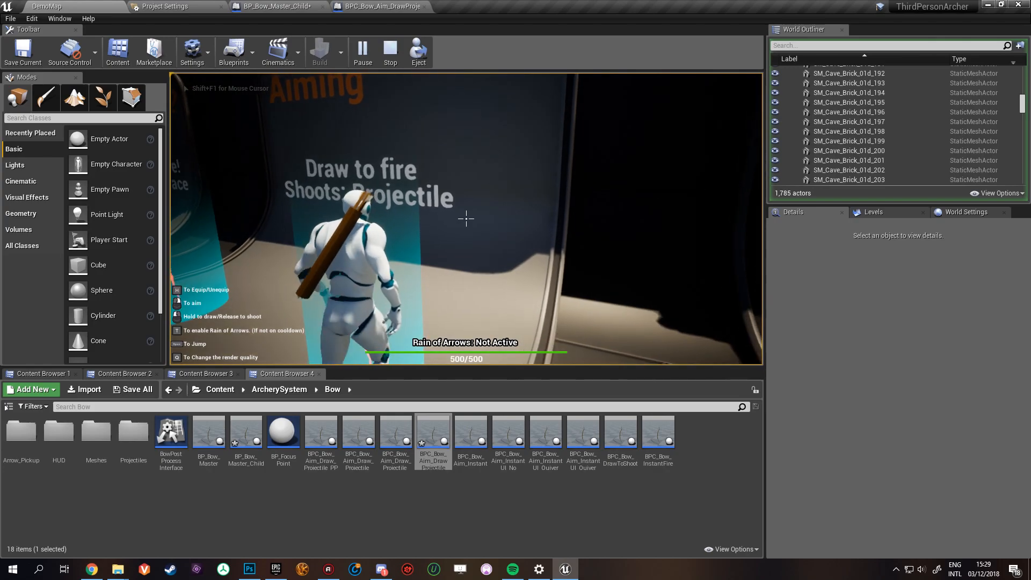
pyautogui.press('w')
pyautogui.press('h')
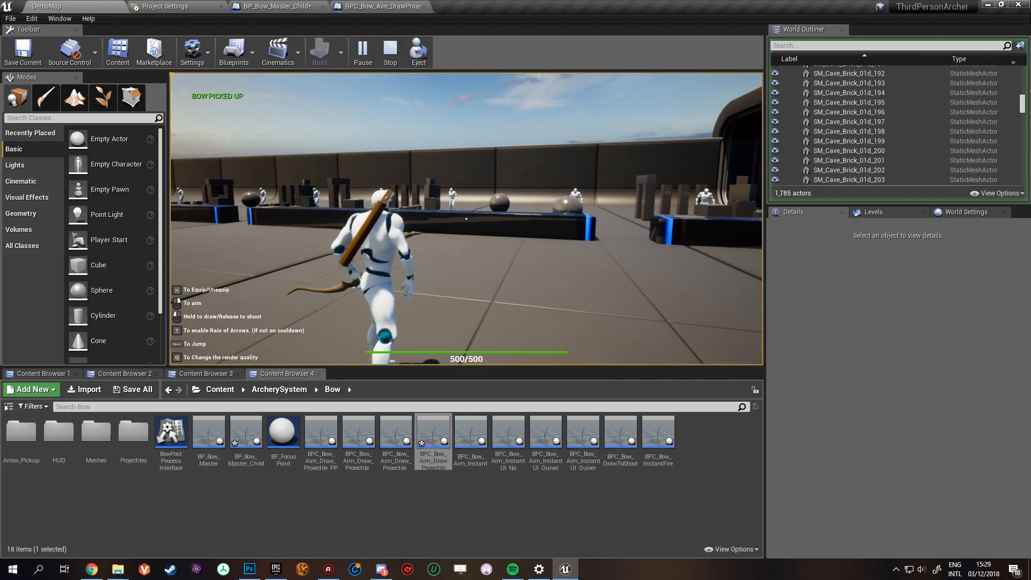
# - Pick up the "Instant fire! Shoots: Trace" bow and fire an activated Rain of Arrows shot at the dummies behind the barrier
pyautogui.press('w')
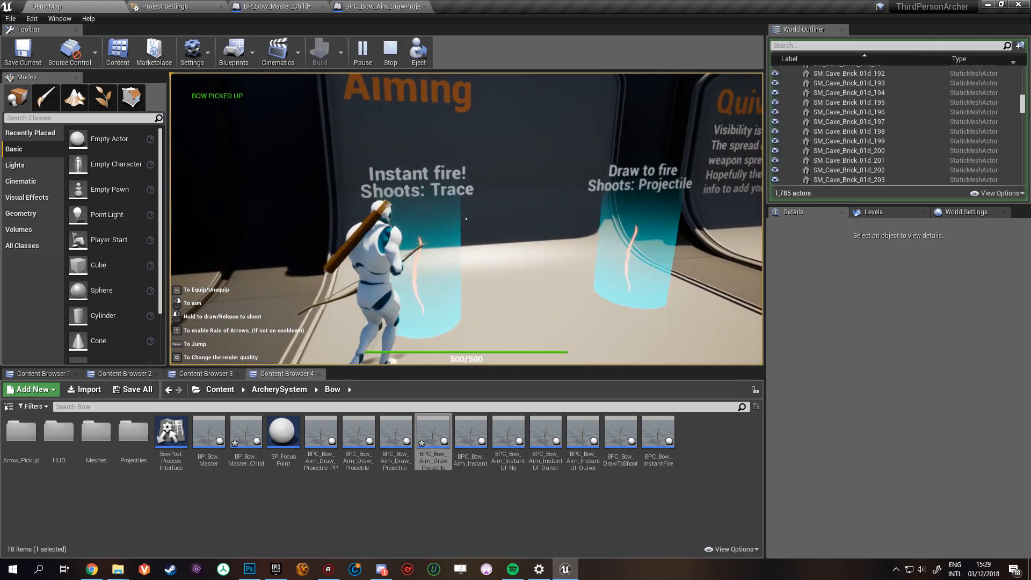
pyautogui.press('w')
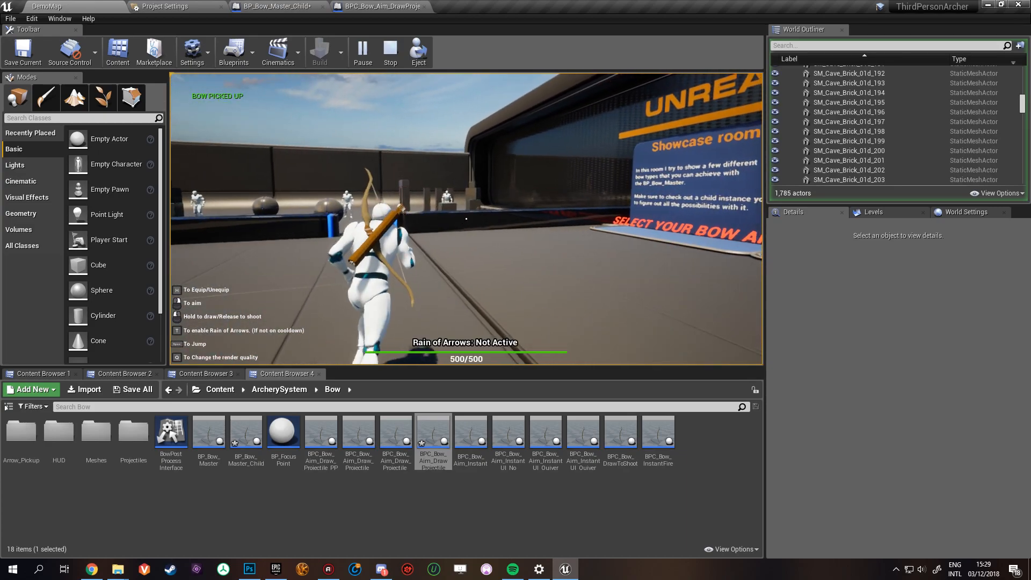
pyautogui.press('w')
pyautogui.press('h')
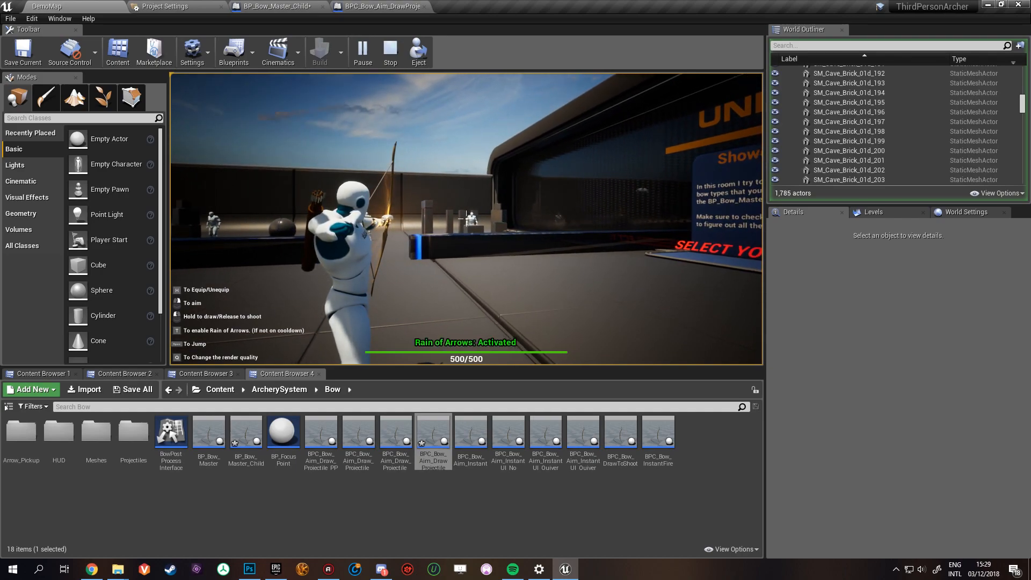
pyautogui.click(466, 218)
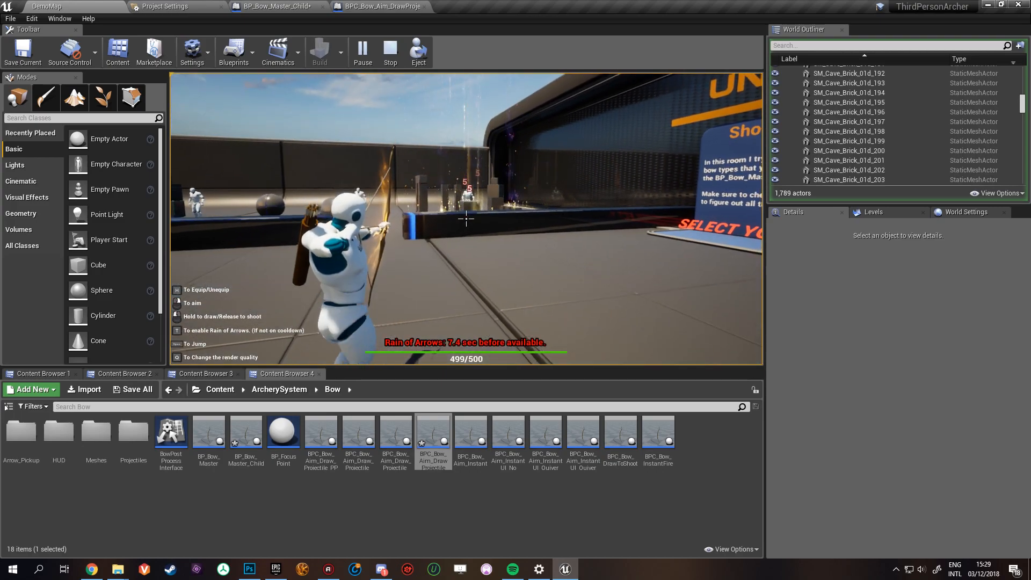
# - Swap back to the "Draw to fire, Shoots: Projectile" bow to compare it, then end the play session and return to BPC_Bow_Aim_DrawProjectile's defaults
pyautogui.press('w')
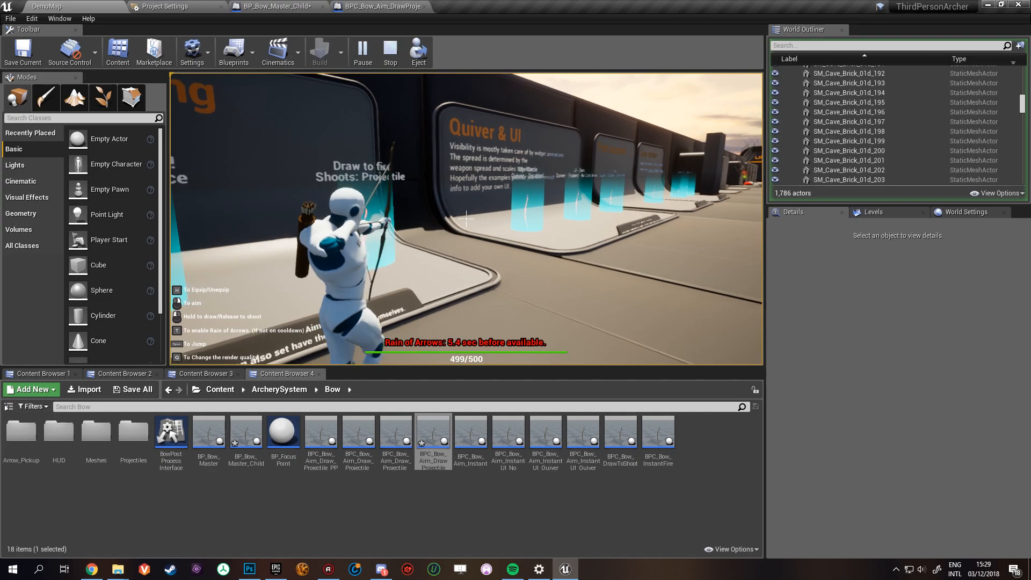
pyautogui.press('w')
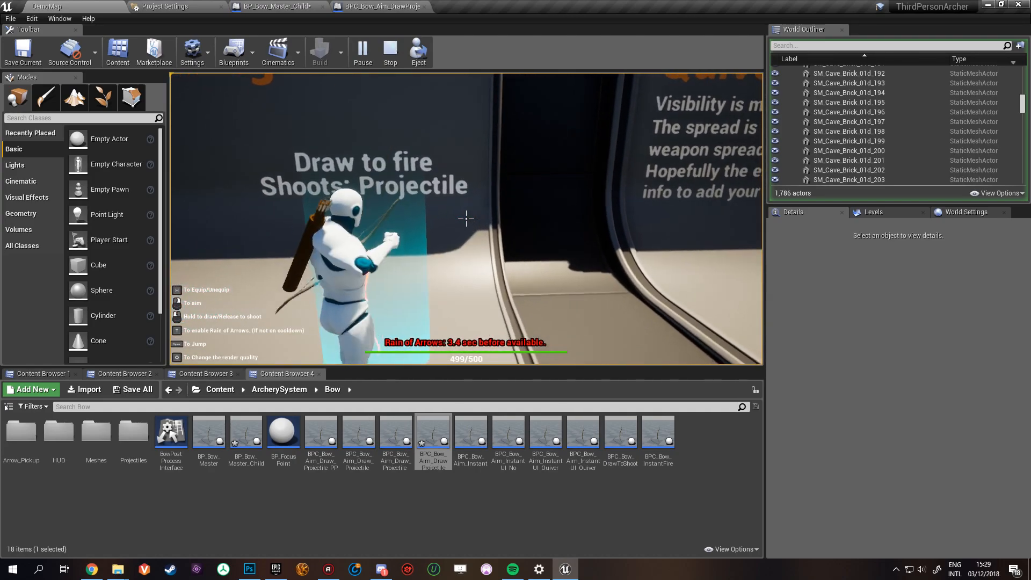
pyautogui.press('w')
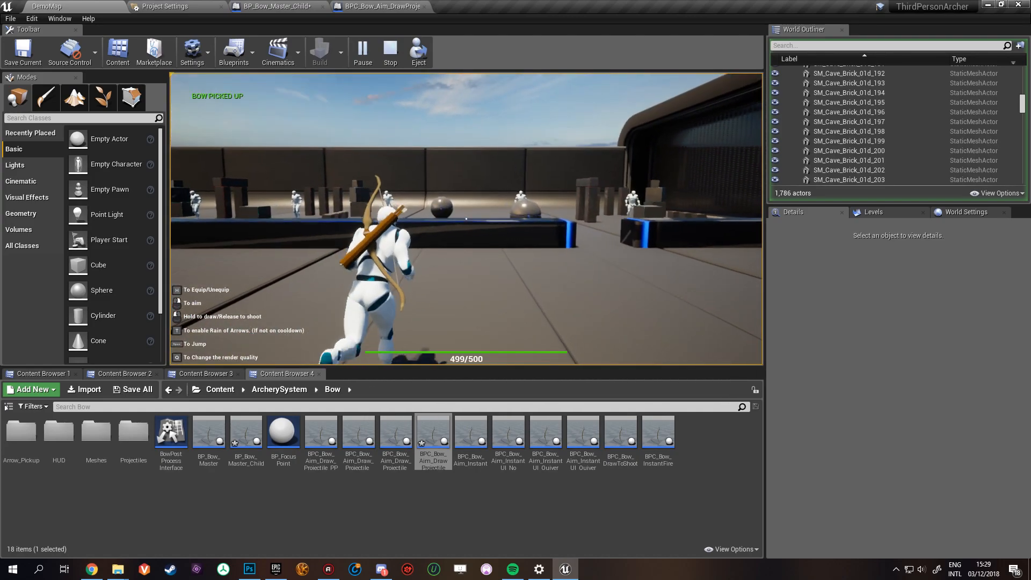
pyautogui.press('h')
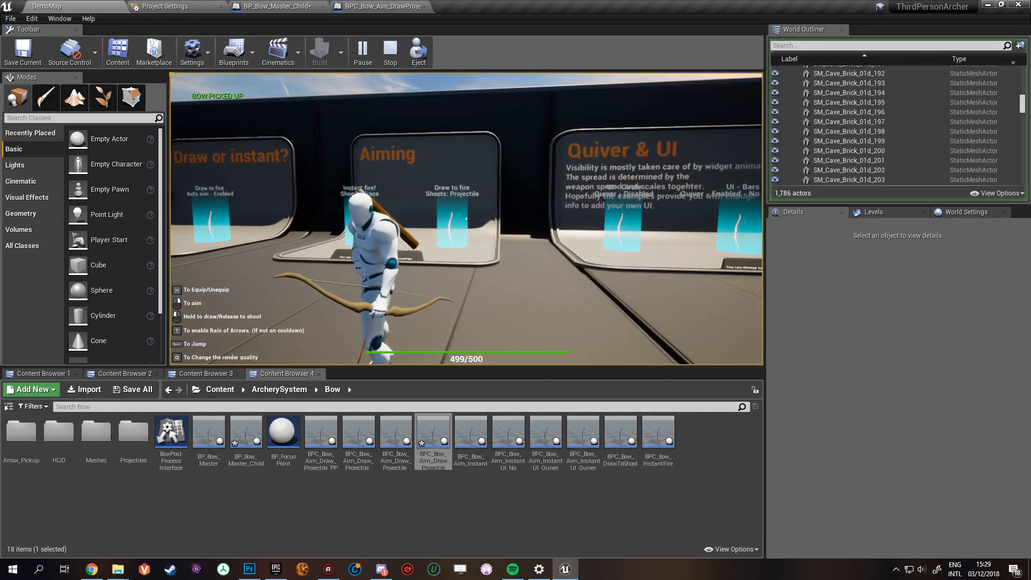
pyautogui.press('Escape')
pyautogui.click(382, 5)
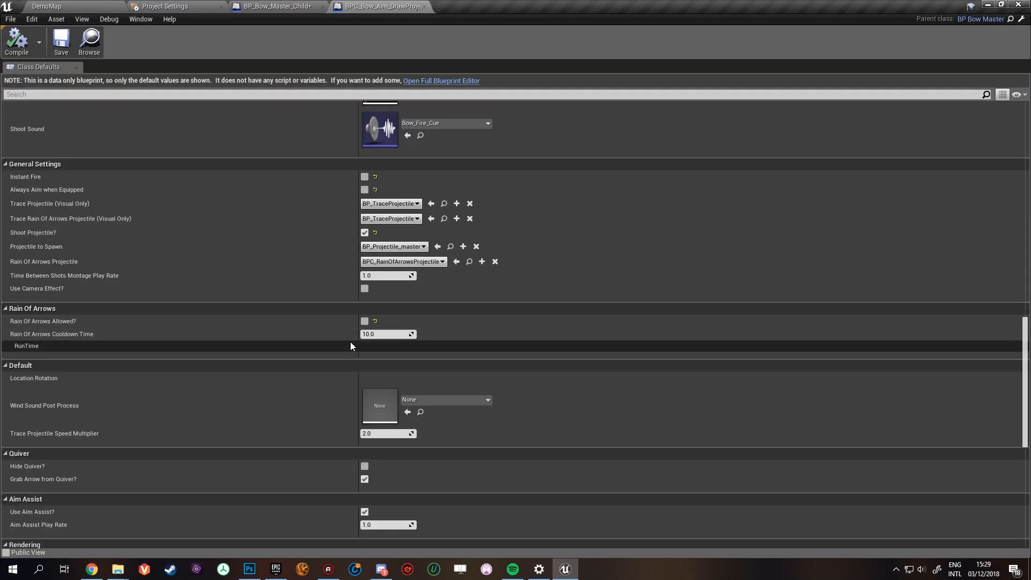
# - Switch to BP_Bow_Master_Child and collapse its General Settings and Rain Of Arrows categories
pyautogui.scroll(-2, 453, 327)
pyautogui.click(270, 6)
pyautogui.scroll(-4, 608, 289)
pyautogui.scroll(4, 607, 285)
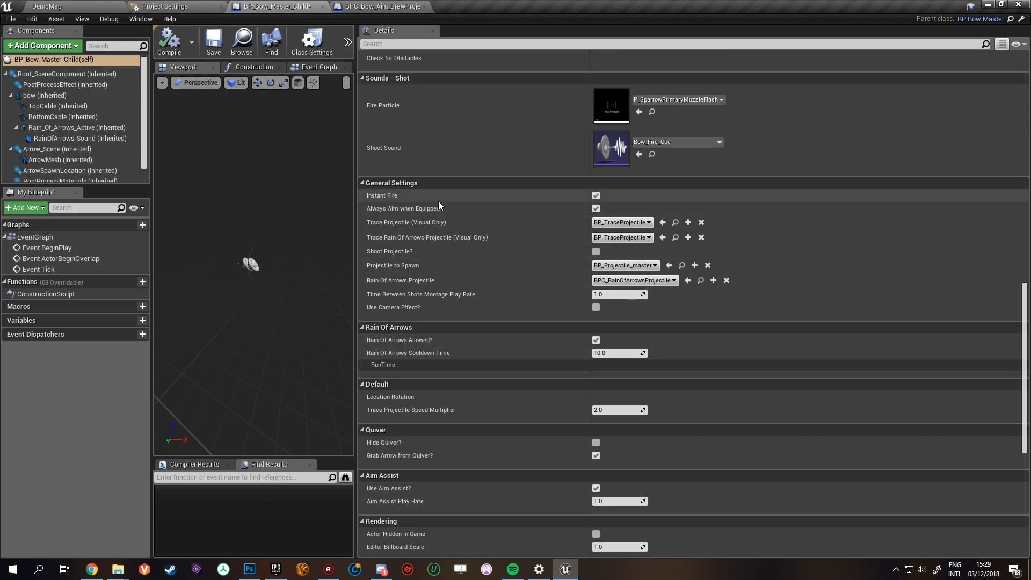
pyautogui.click(363, 183)
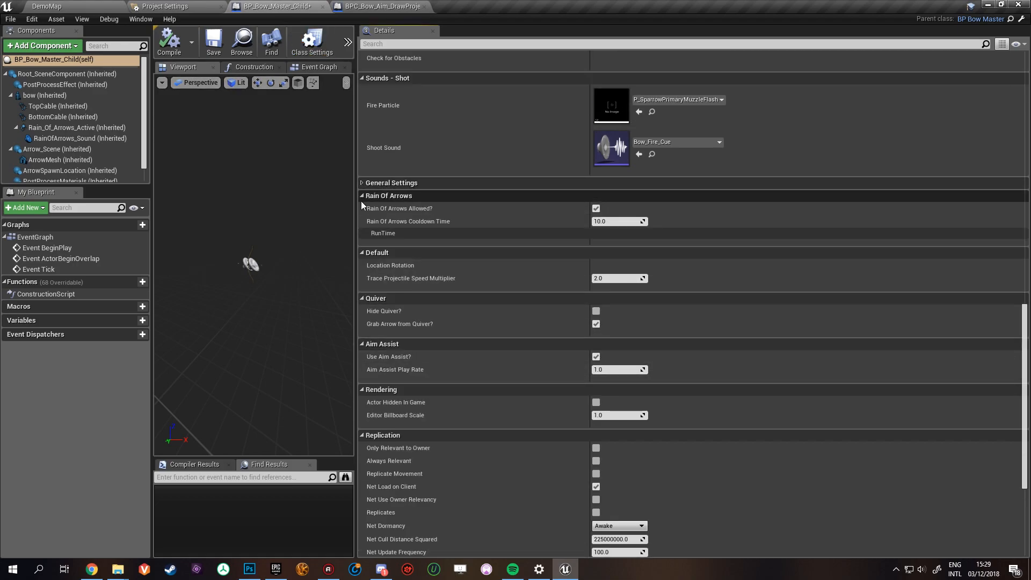
pyautogui.click(361, 195)
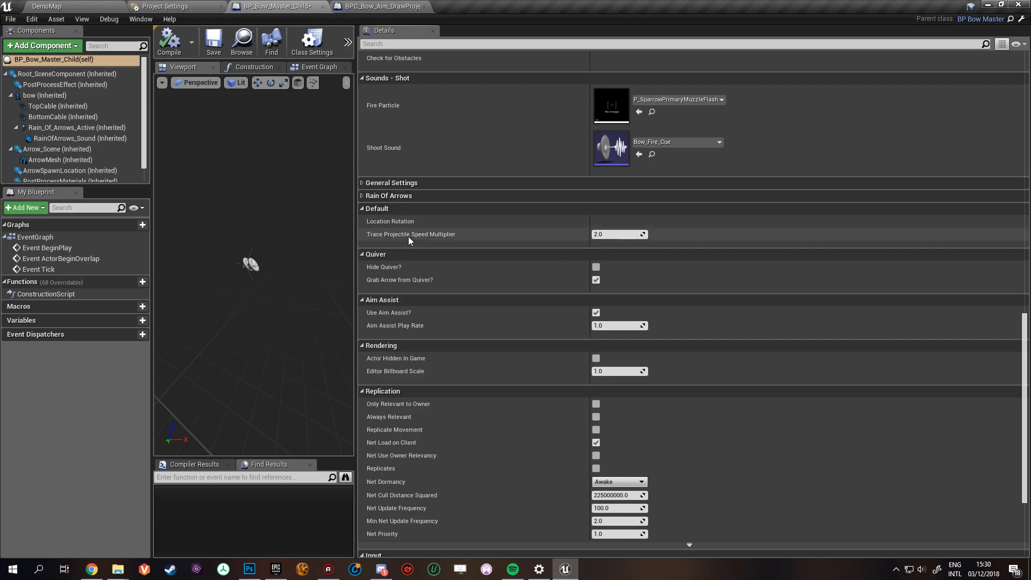
# - Recheck the General Settings, collapse them and the Default category, and examine the Hide Quiver? and Grab Arrow from Quiver? options
pyautogui.click(359, 183)
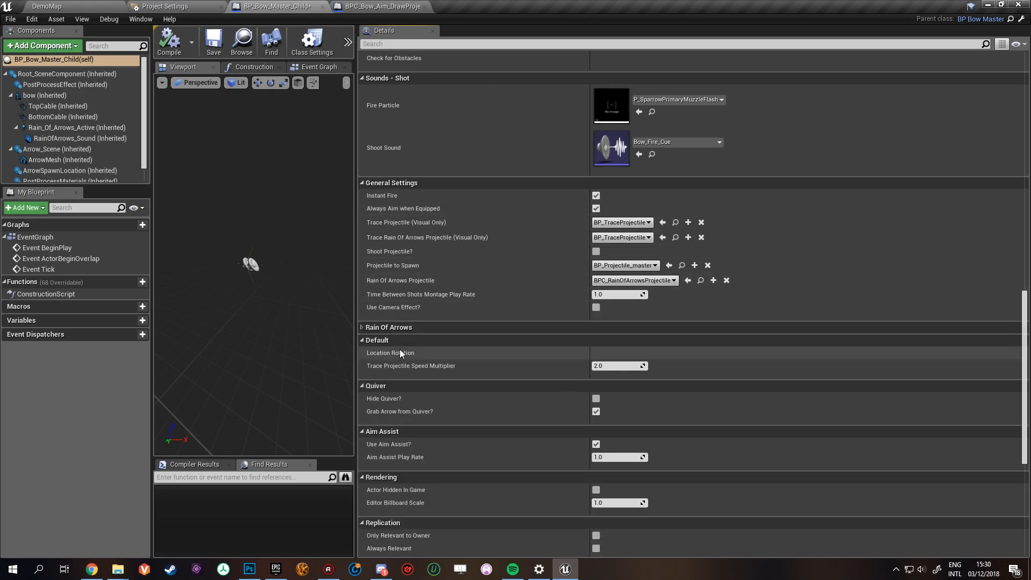
pyautogui.click(361, 183)
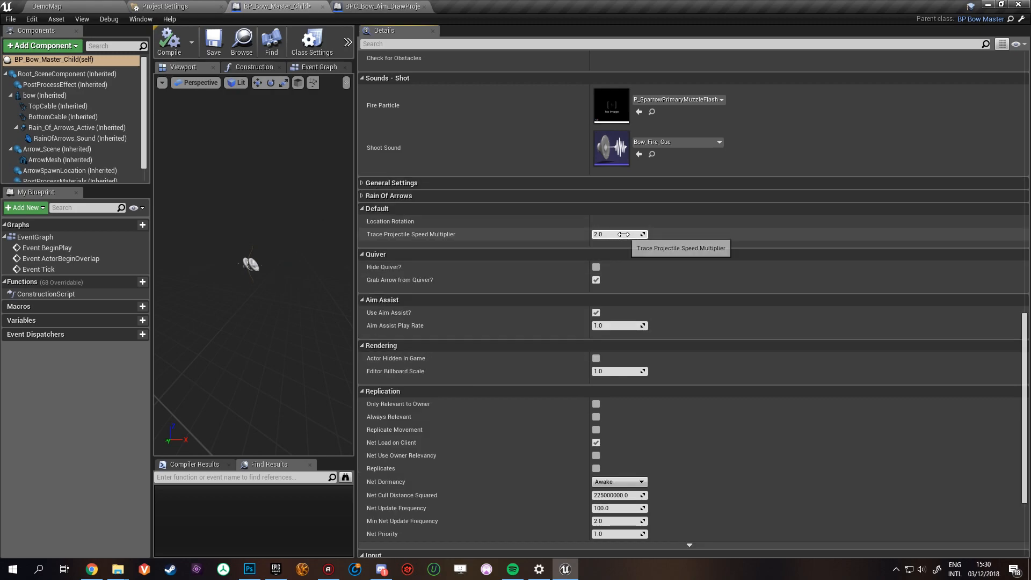
pyautogui.click(362, 208)
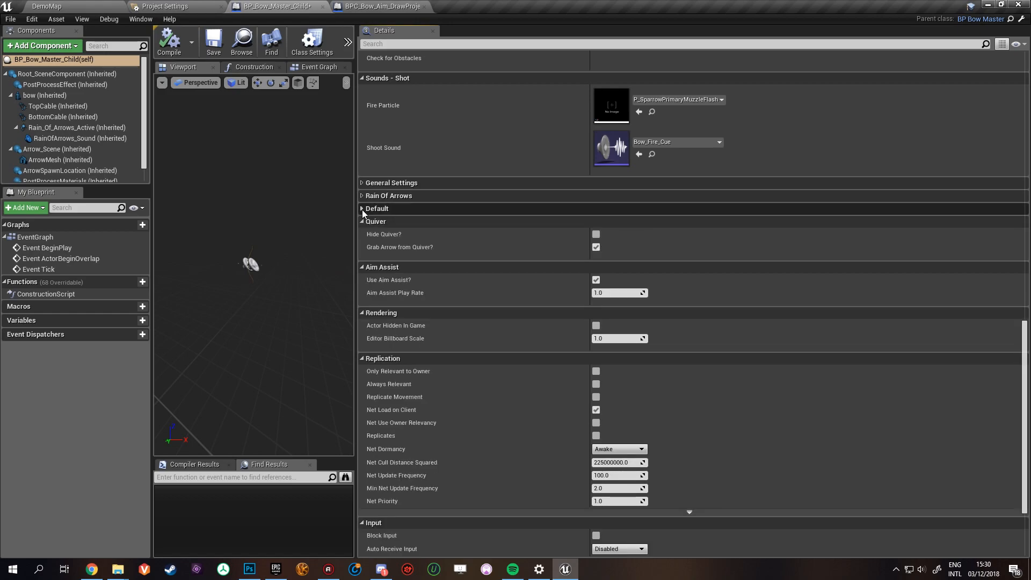
pyautogui.click(596, 247)
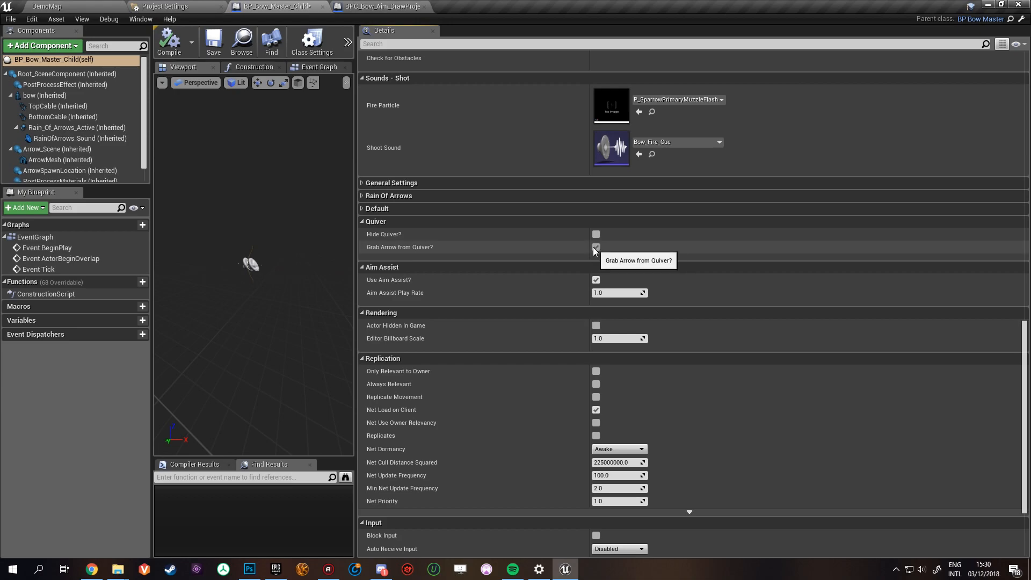
# - Play DemoMap and shoot an arrow with the picked-up bow towards the dummies
pyautogui.click(51, 6)
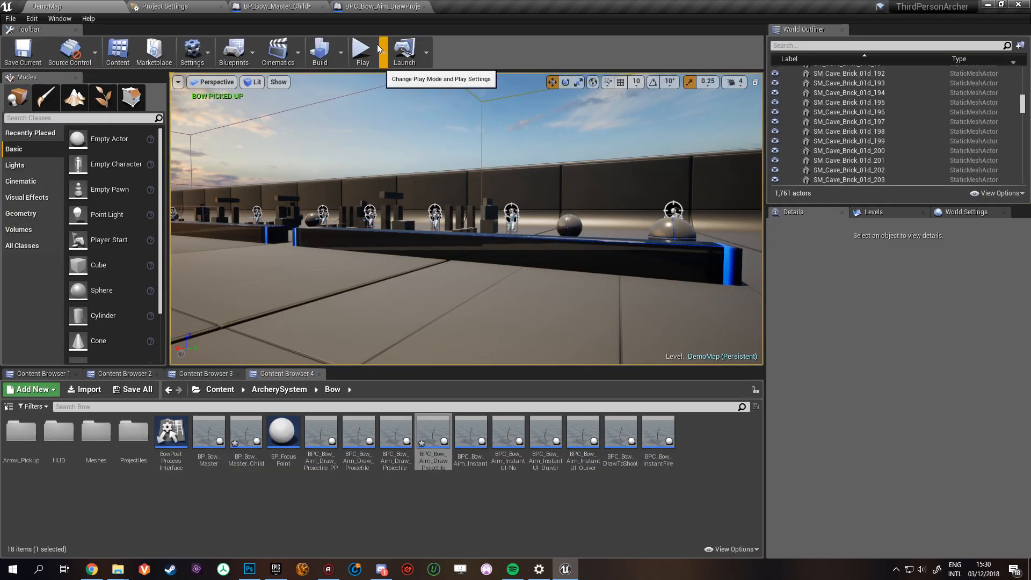
pyautogui.hotkey('alt', 'p')
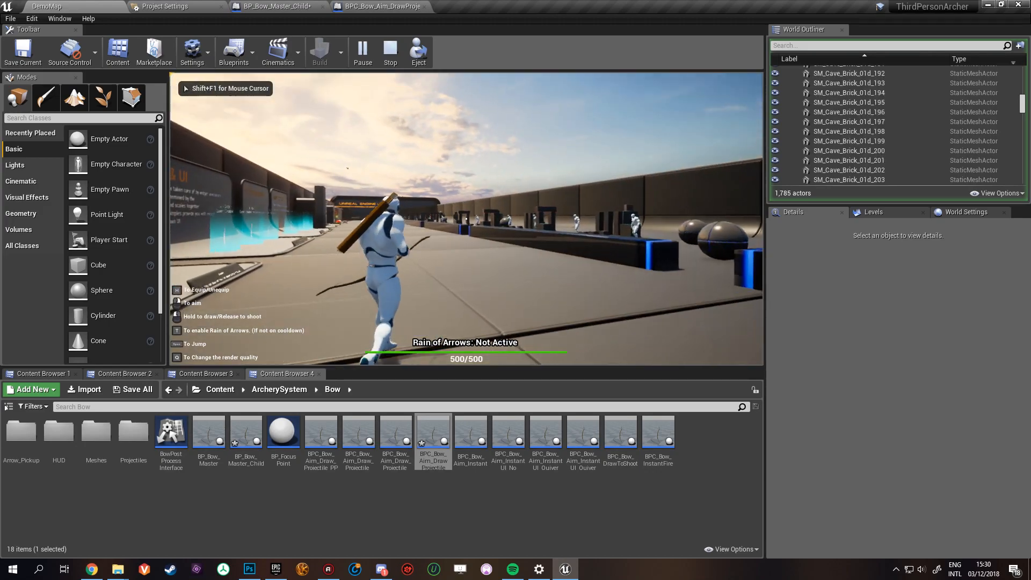
pyautogui.click(467, 218)
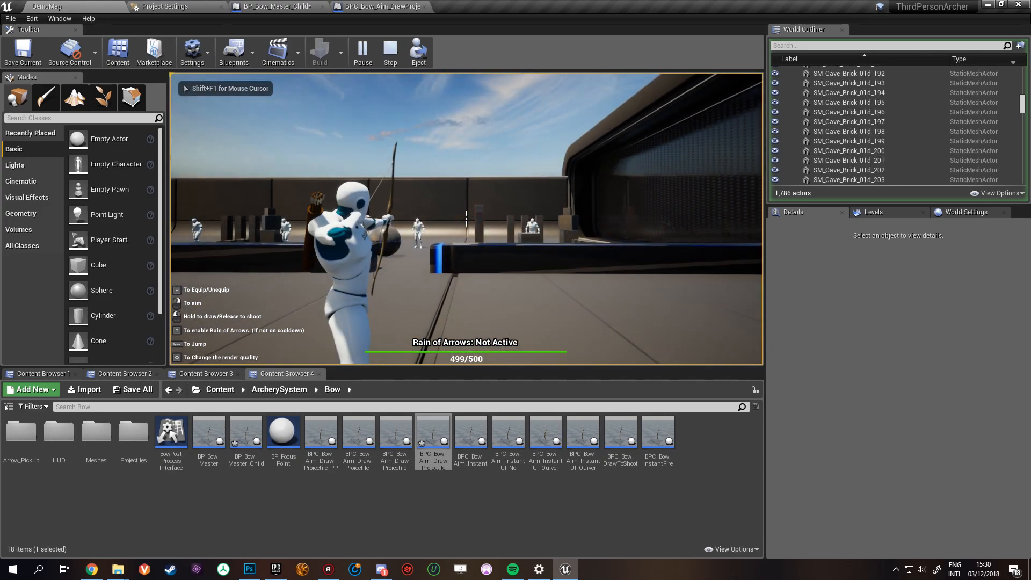
# - Try the bows of the Quiver & UI showcase, shooting arrows to compare the quiver-enabled and quiver-disabled variants
pyautogui.press('w')
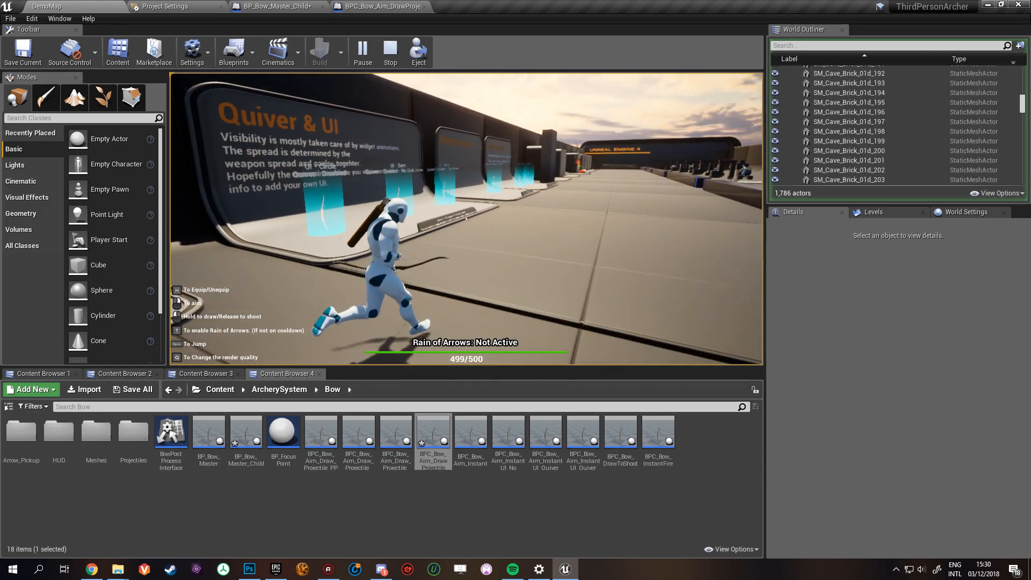
pyautogui.rightClick(466, 219)
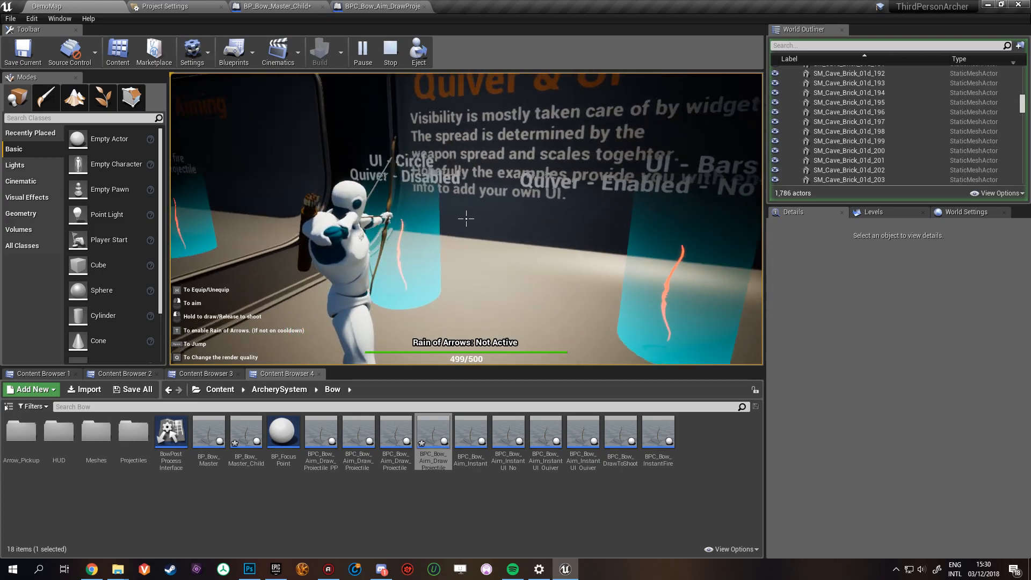
pyautogui.click(466, 218)
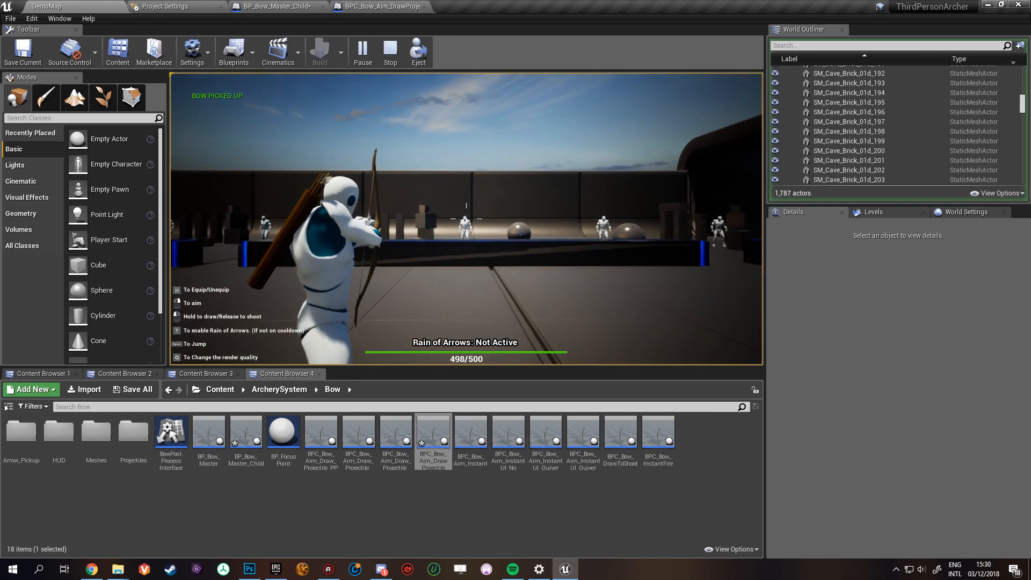
pyautogui.click(466, 219)
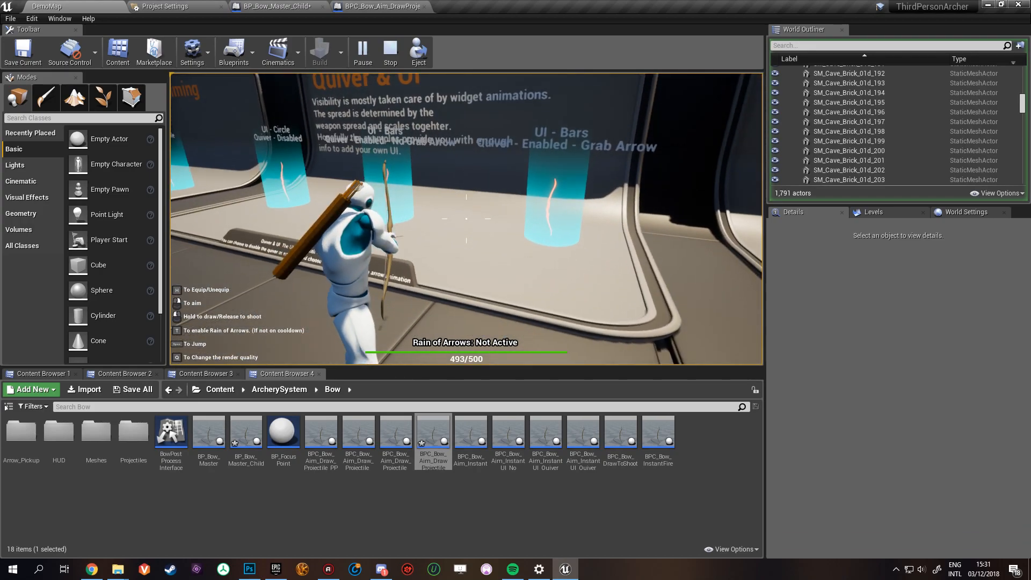
pyautogui.press('w')
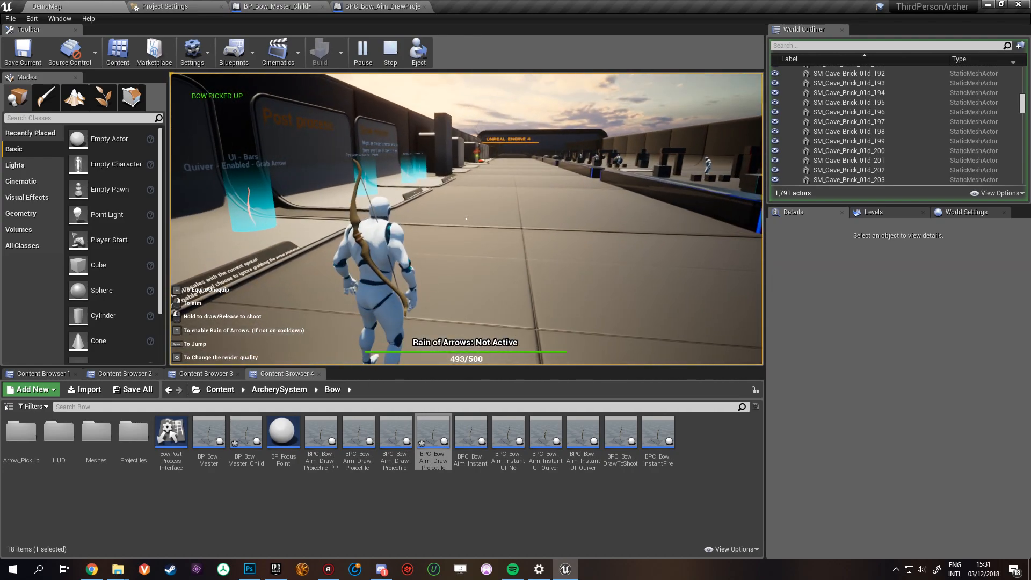
# - End the play session, return to BP_Bow_Master_Child and collapse the Quiver category to examine the Aim Assist options
pyautogui.press('Escape')
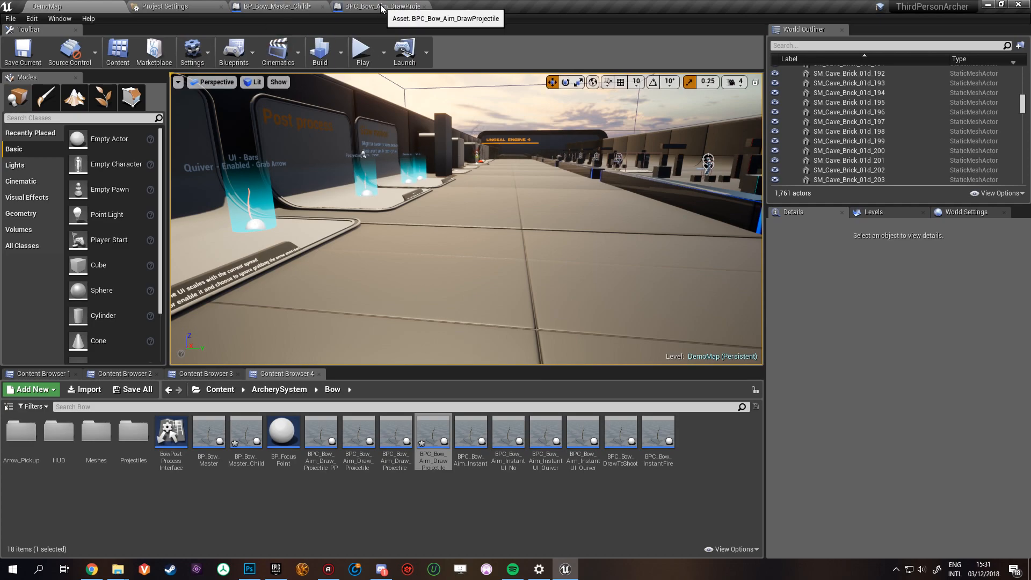
pyautogui.click(277, 6)
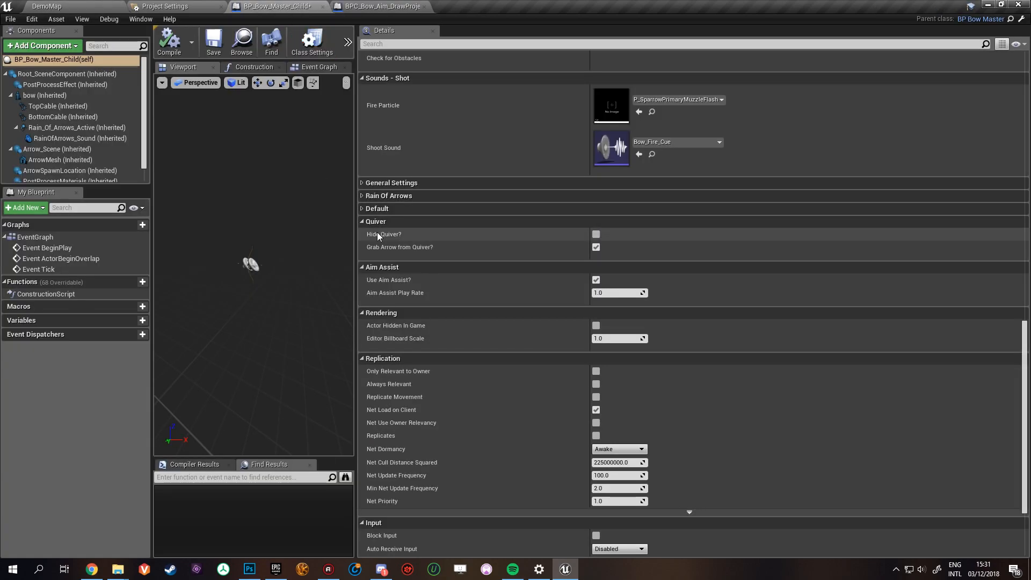
pyautogui.click(362, 220)
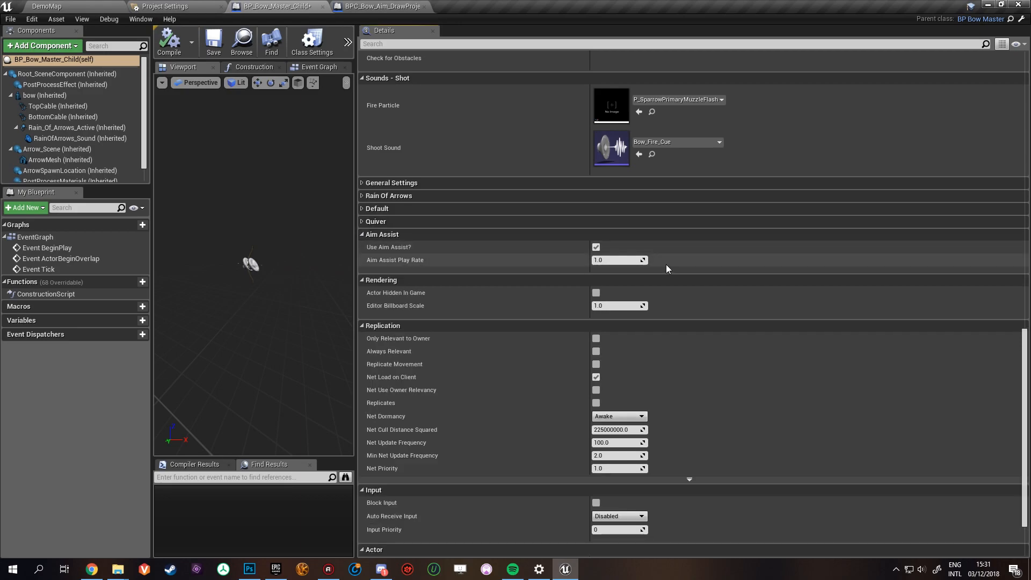
# - Play DemoMap and walk the character past the Quiver & UI and Aiming showcases, aiming the bow along the way
pyautogui.click(102, 5)
pyautogui.click(373, 62)
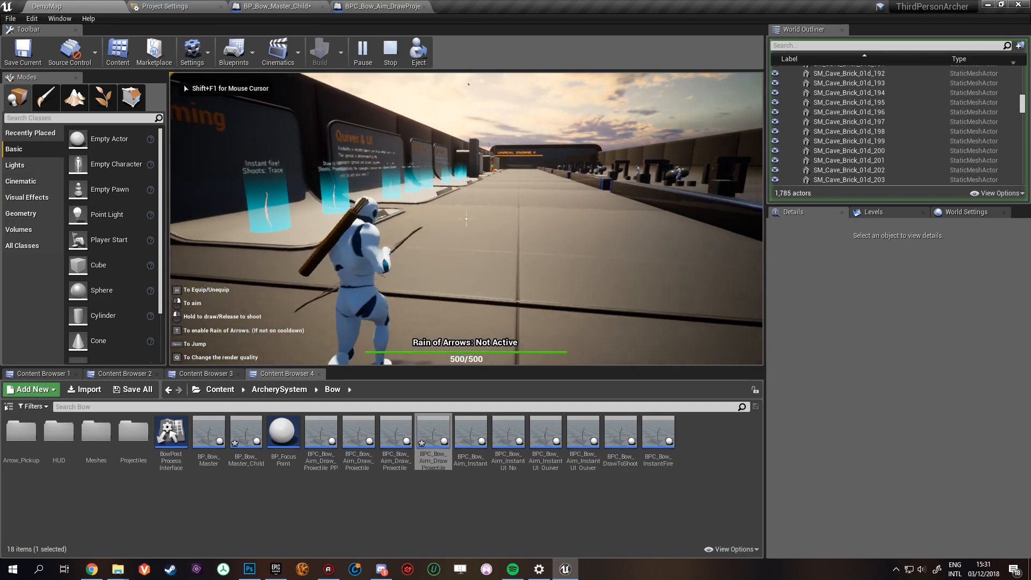
pyautogui.press('w')
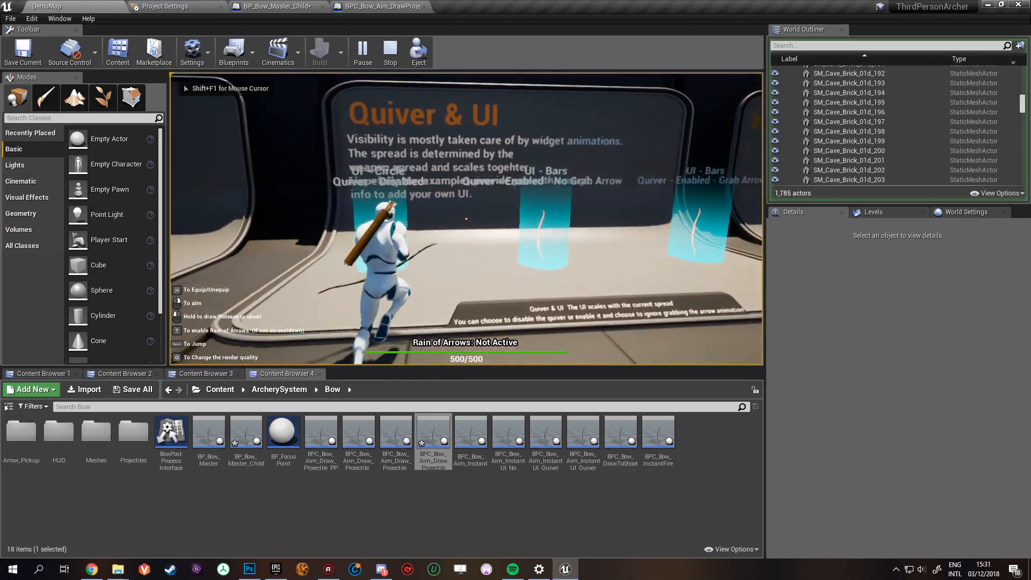
pyautogui.rightClick(466, 219)
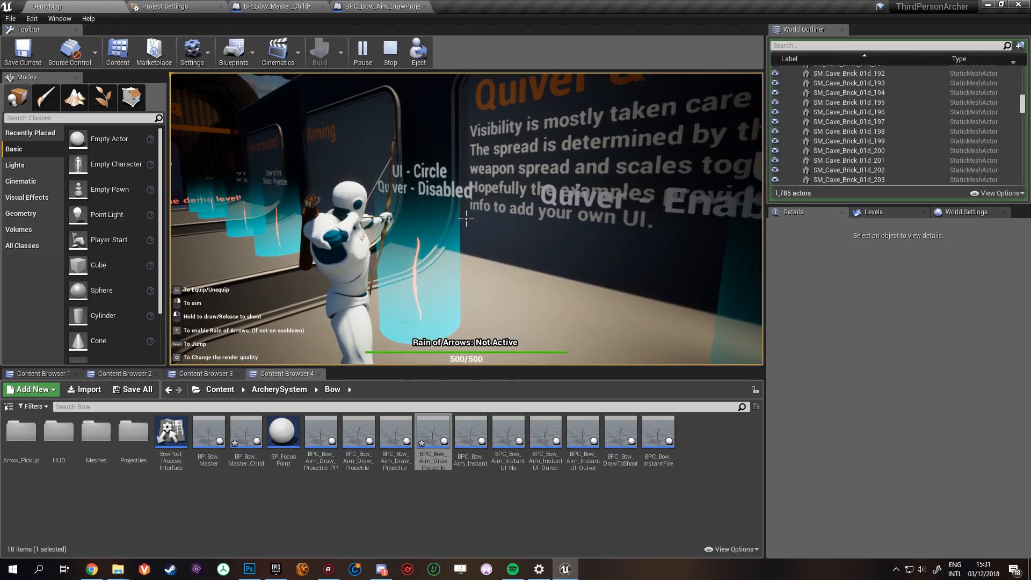
pyautogui.press('w')
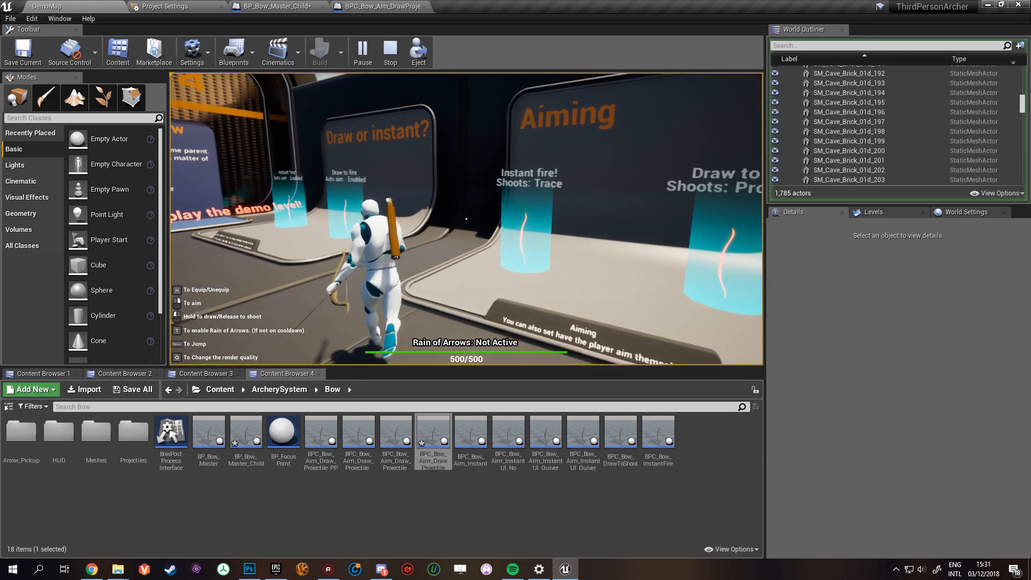
pyautogui.rightClick(466, 219)
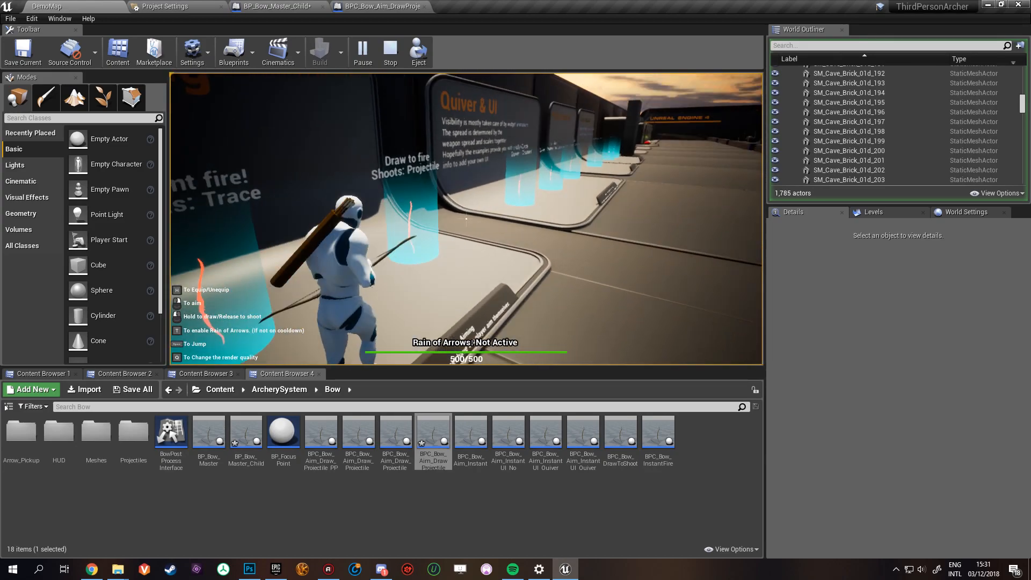
# - Carry the bow to the range, shoot several arrows, and restart the DemoMap play session
pyautogui.press('w')
pyautogui.press('h')
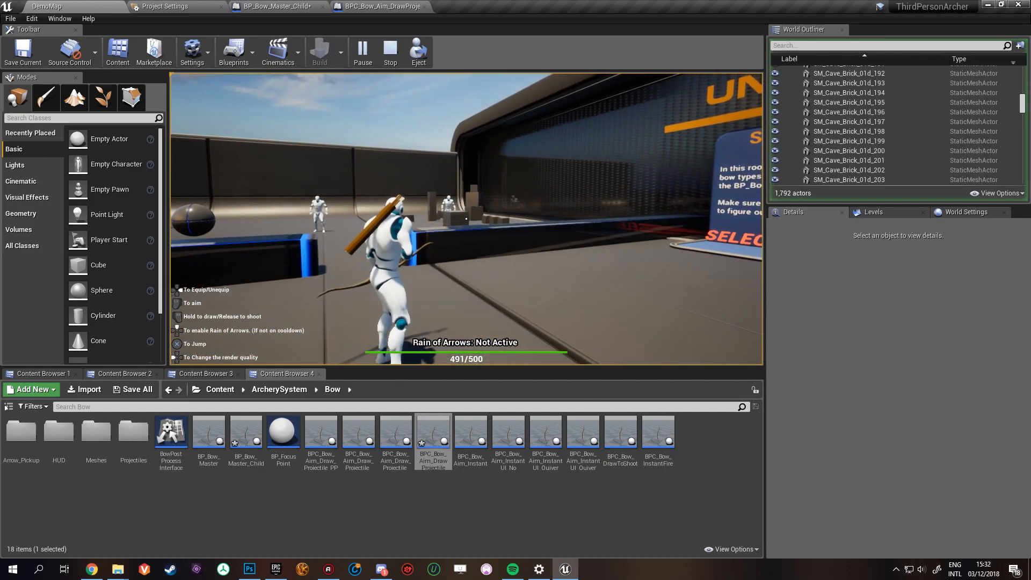
pyautogui.click(396, 48)
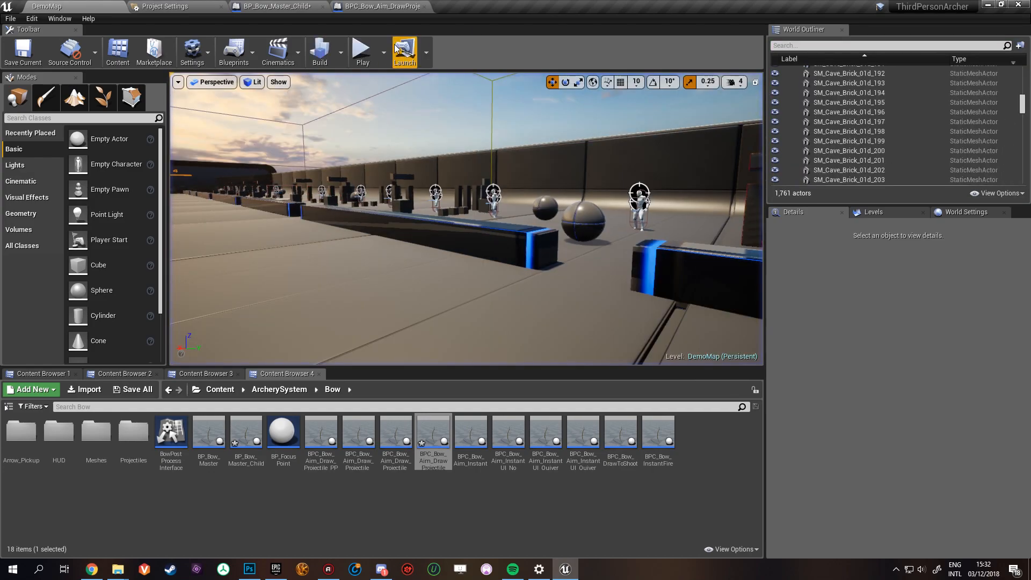
pyautogui.click(455, 167)
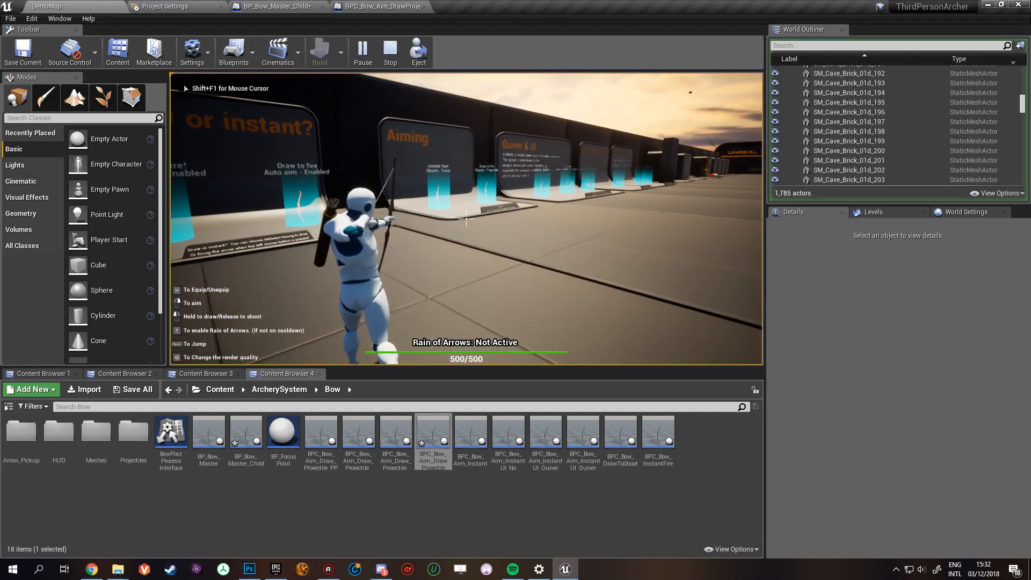
# - Move the character along the shooting range, aiming the bow and firing several arrows at the dummies to test aim assist
pyautogui.click(466, 219)
pyautogui.press('w')
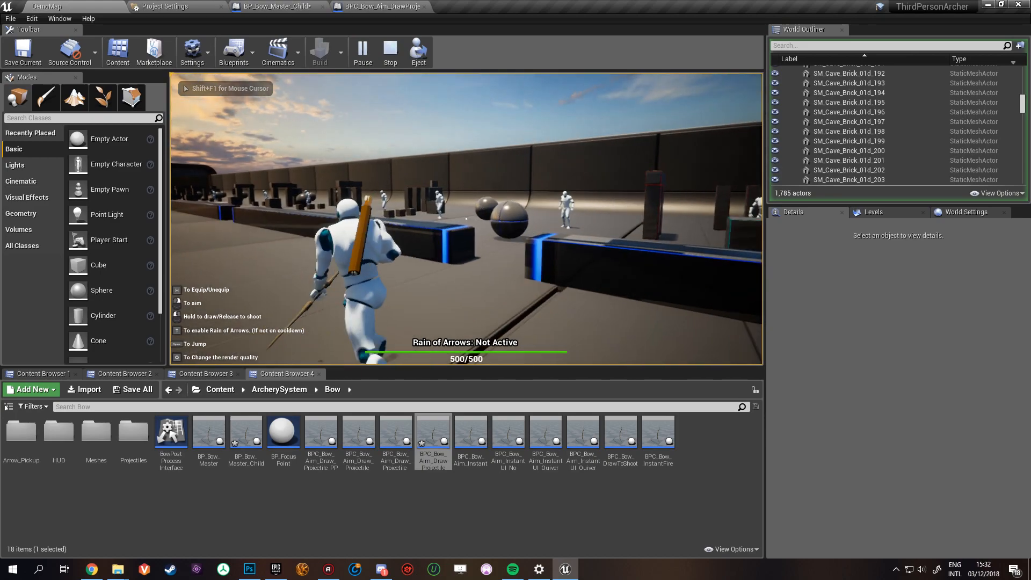
pyautogui.press('a')
pyautogui.click(466, 218)
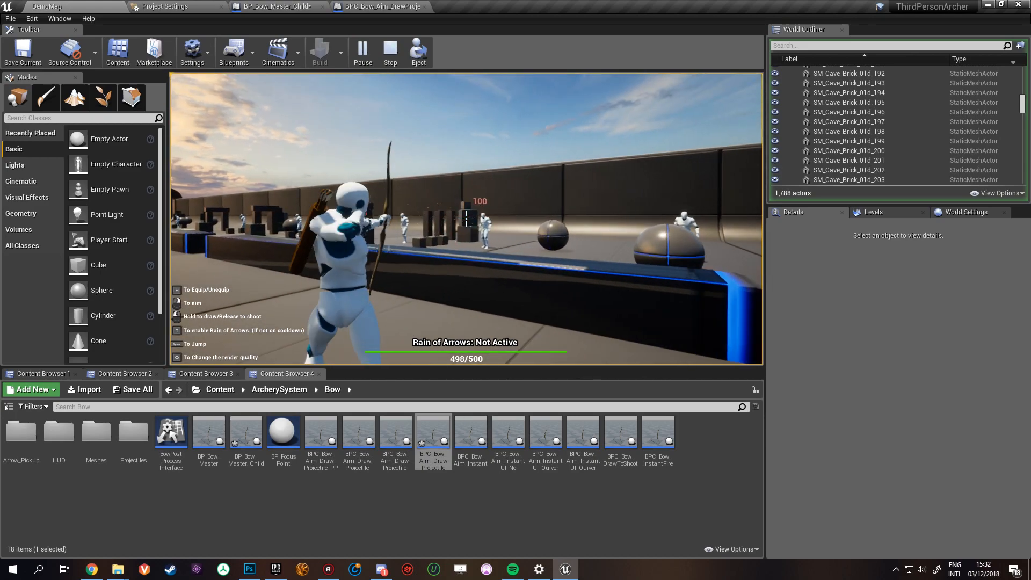
pyautogui.click(467, 219)
pyautogui.click(466, 218)
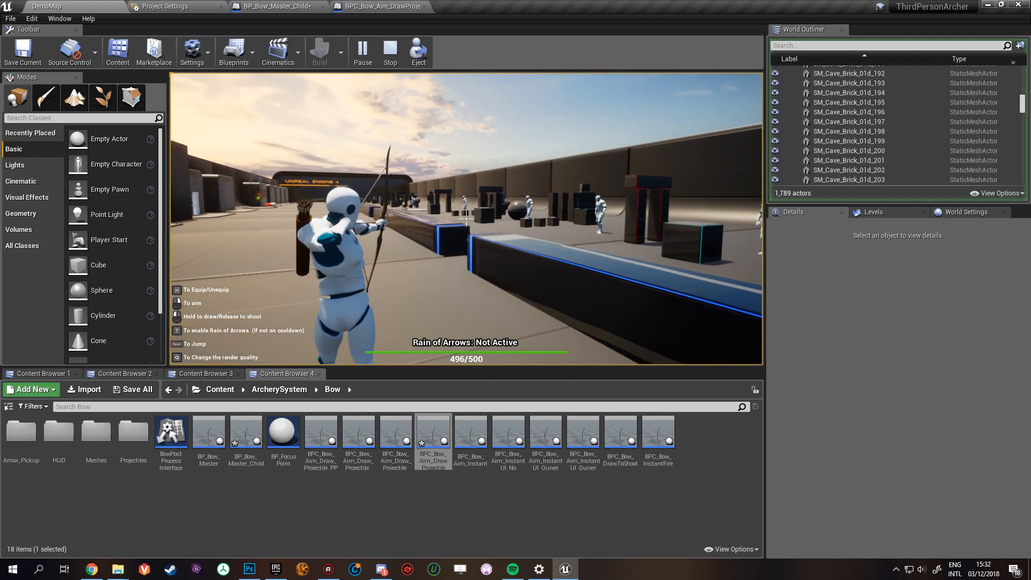
pyautogui.press('a')
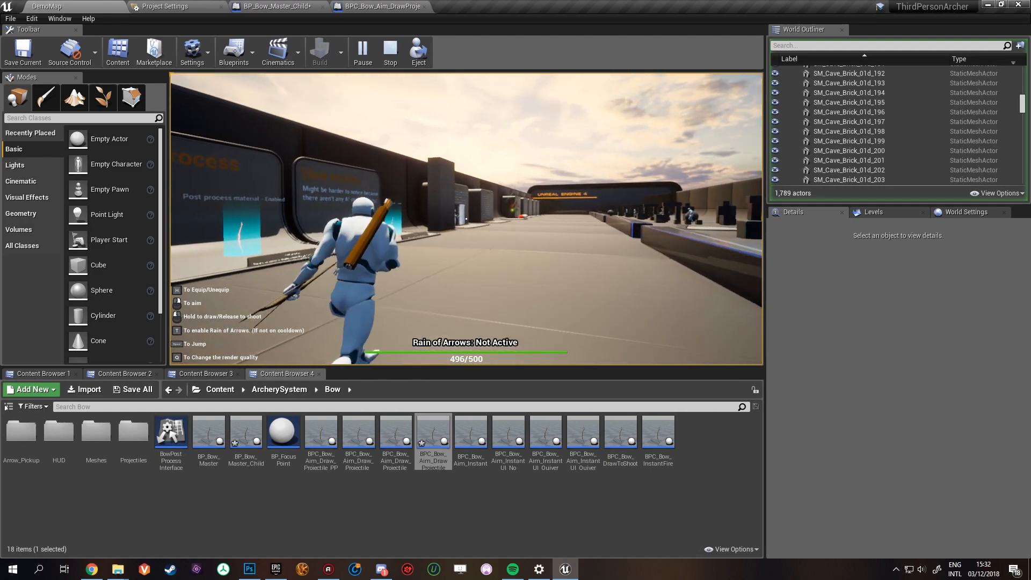
pyautogui.rightClick(466, 219)
pyautogui.click(466, 219)
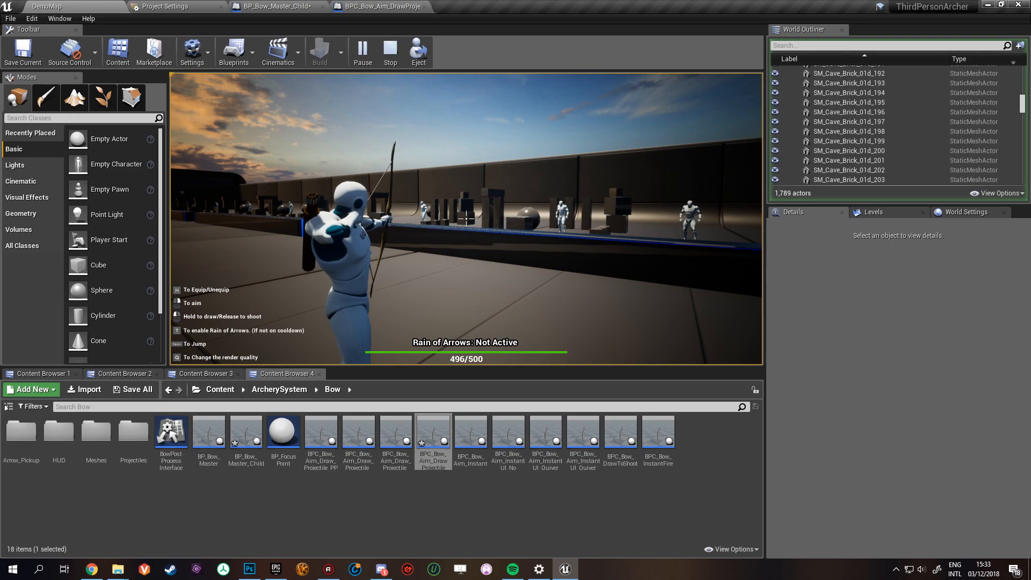
# - End the play session and collapse the Aim Assist, Rendering, Replication, Input and Actor categories in BP_Bow_Master_Child
pyautogui.press('Escape')
pyautogui.click(280, 6)
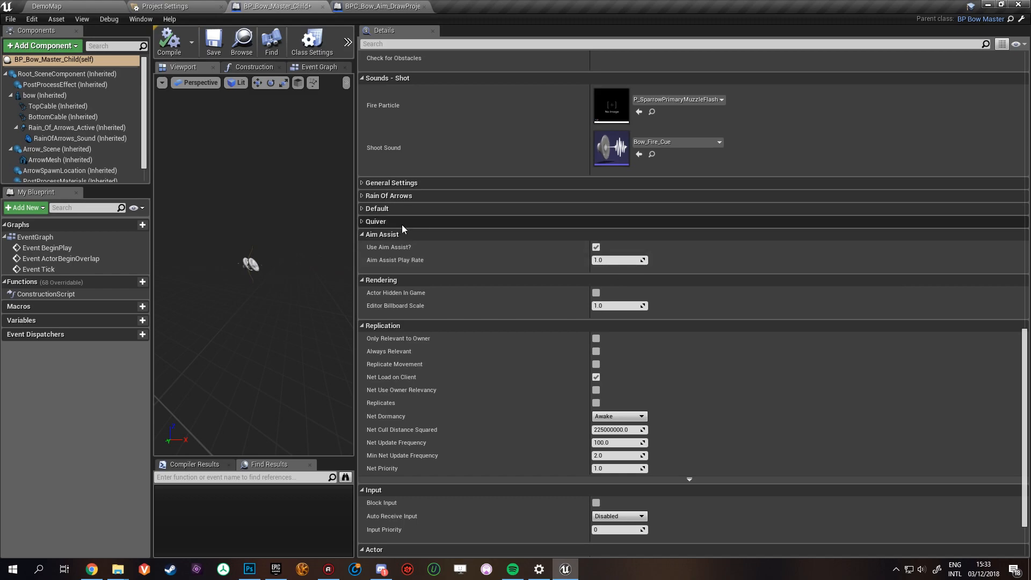
pyautogui.click(362, 235)
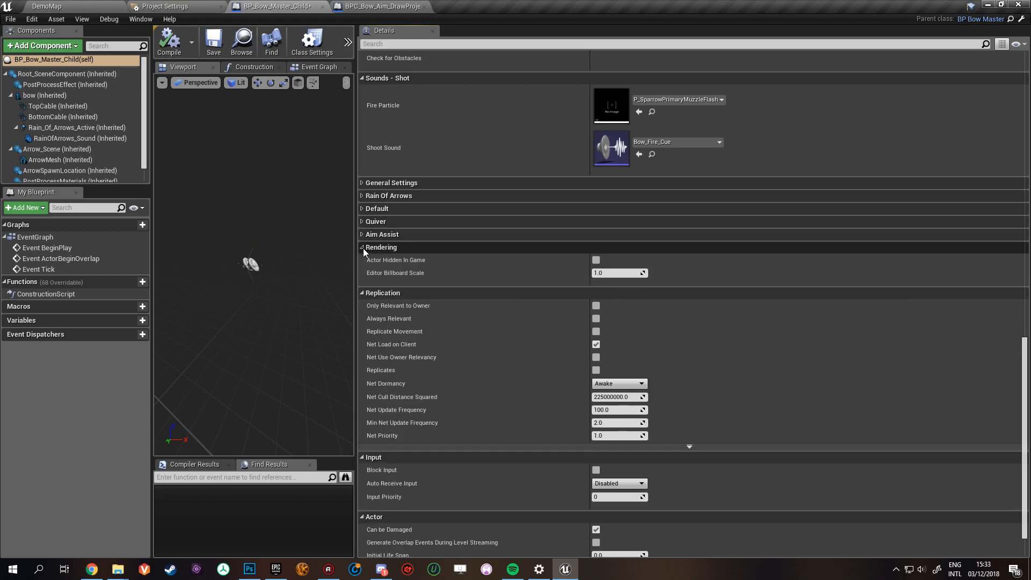
pyautogui.click(363, 248)
pyautogui.click(360, 261)
pyautogui.click(363, 418)
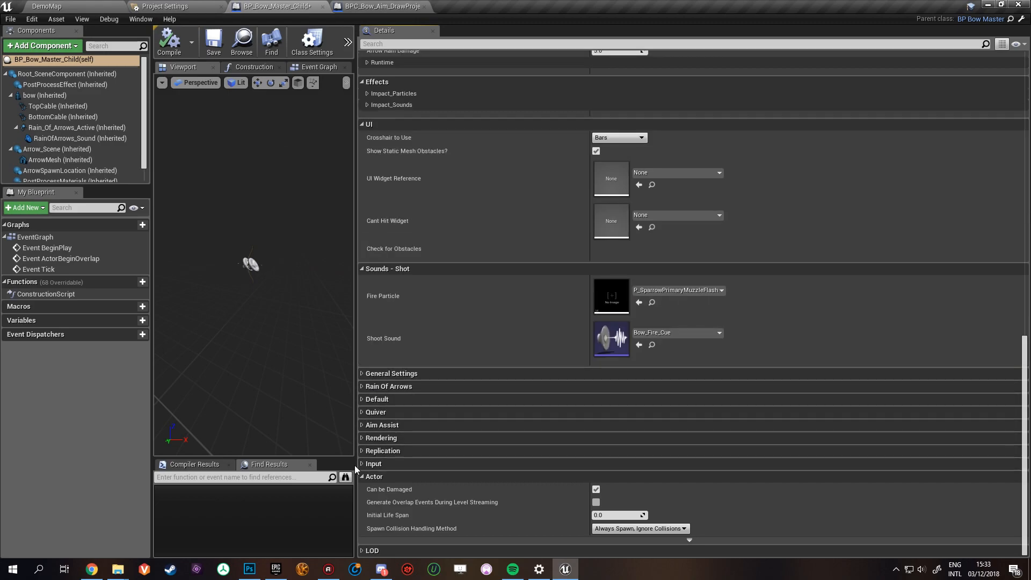
pyautogui.click(362, 476)
# - Collapse the Sounds - Shot category and examine the Crosshair to Use choices in the UI category
pyautogui.scroll(3, 400, 431)
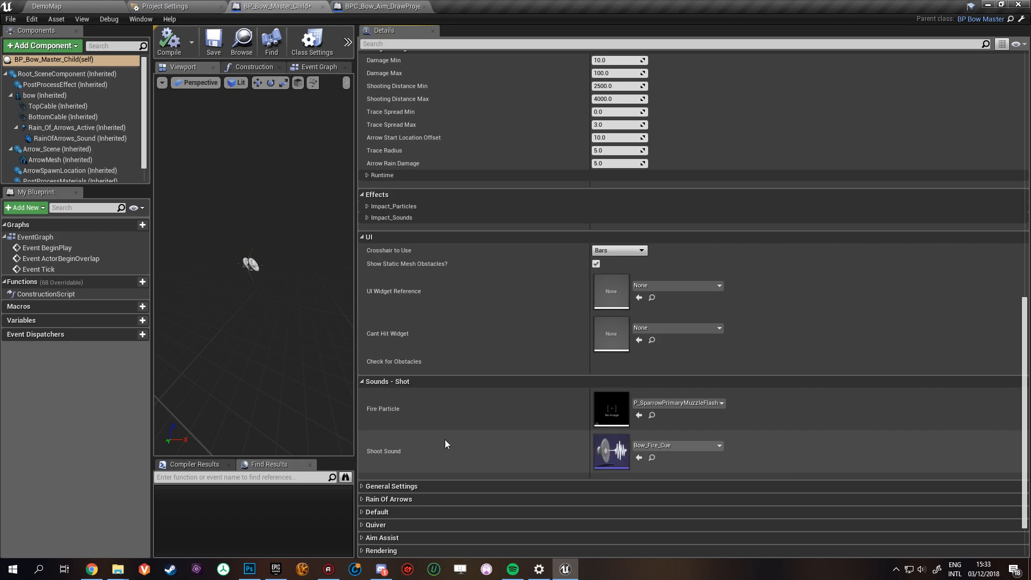
pyautogui.click(363, 382)
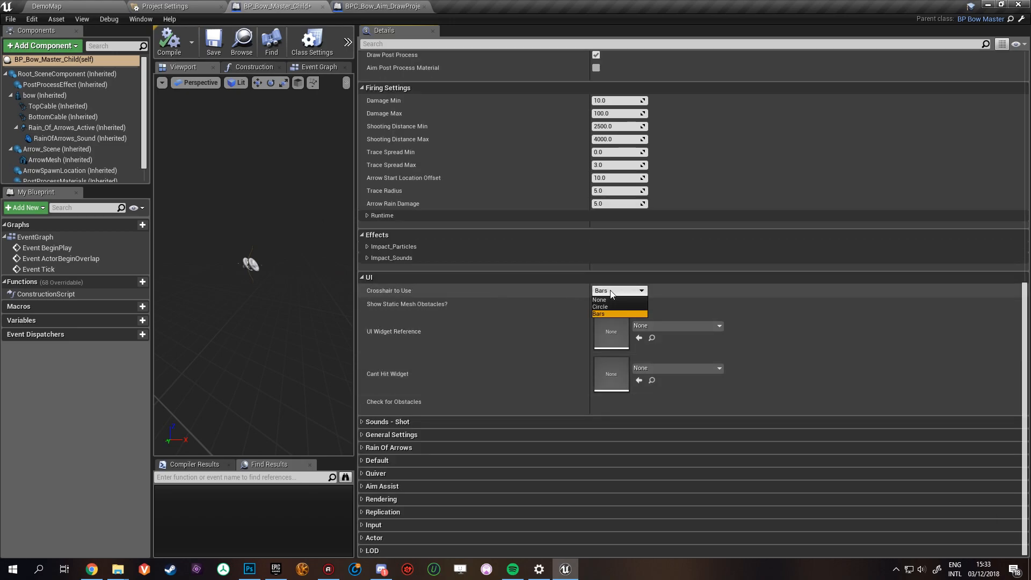
pyautogui.click(455, 352)
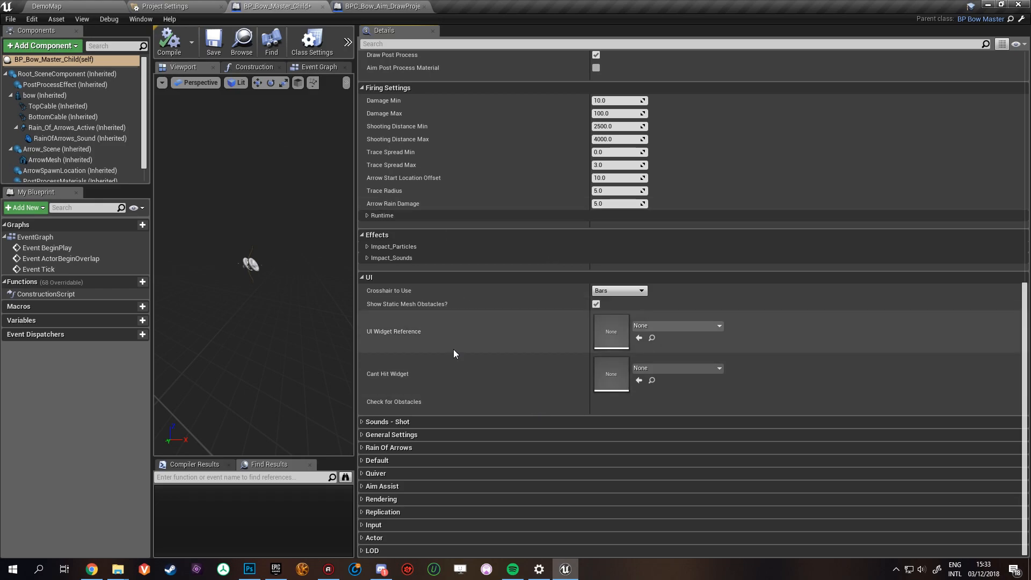
# - Play DemoMap, pick up the circle-crosshair bow at the Quiver & UI showcase and shoot arrows at the dummies
pyautogui.click(89, 4)
pyautogui.click(355, 56)
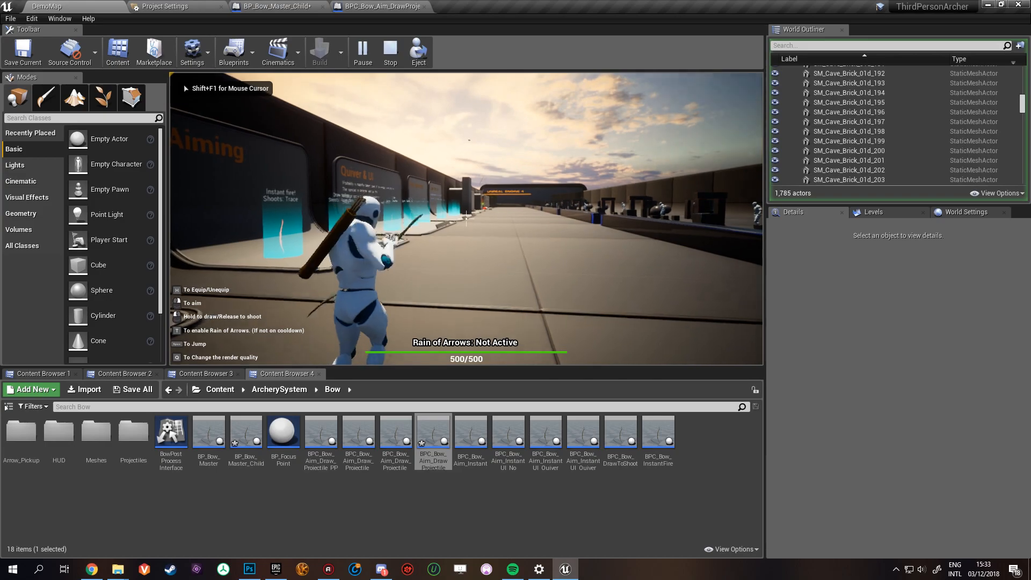
pyautogui.press('w')
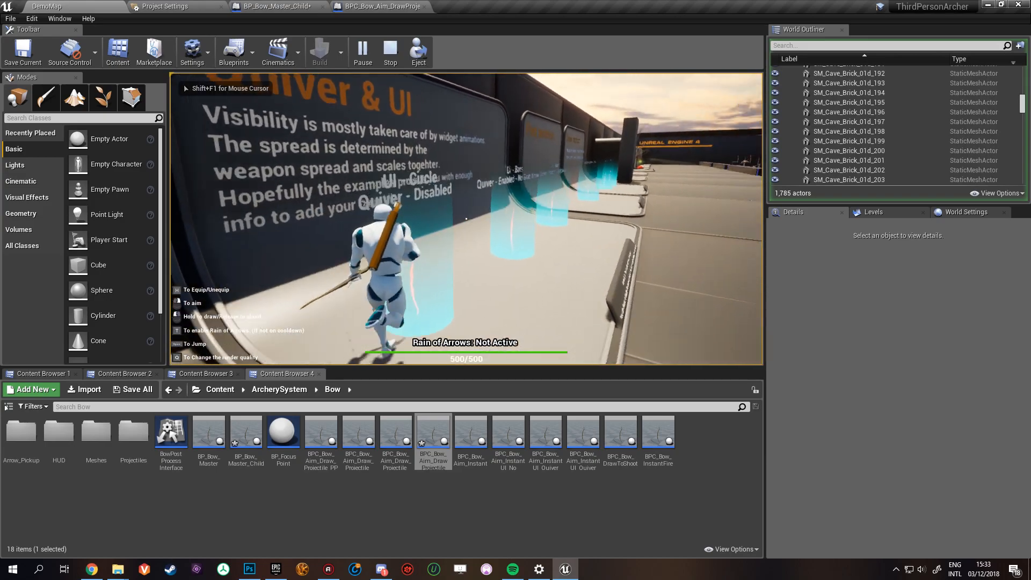
pyautogui.press('w')
pyautogui.press('h')
pyautogui.rightClick(466, 218)
pyautogui.click(467, 219)
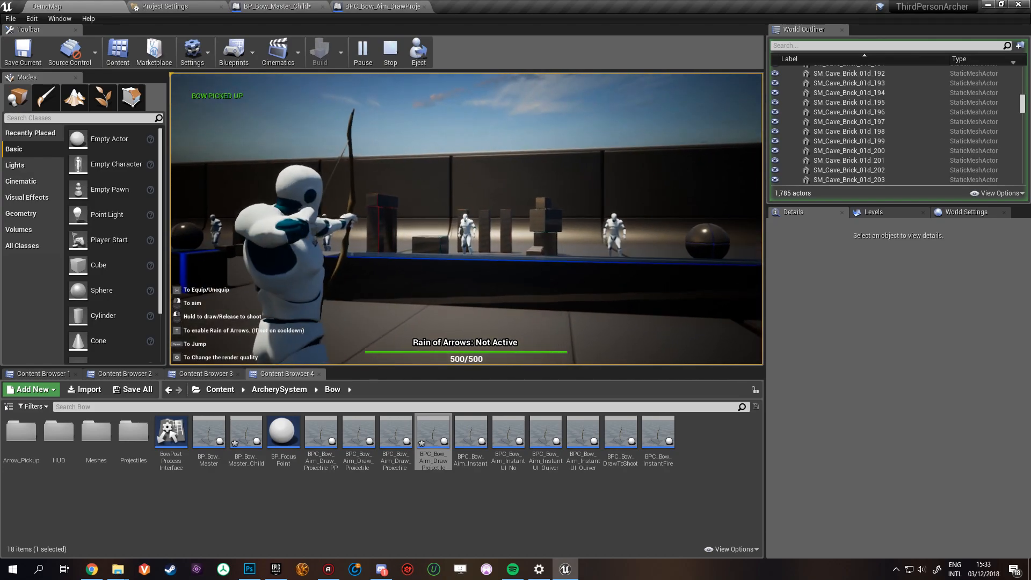
pyautogui.click(466, 219)
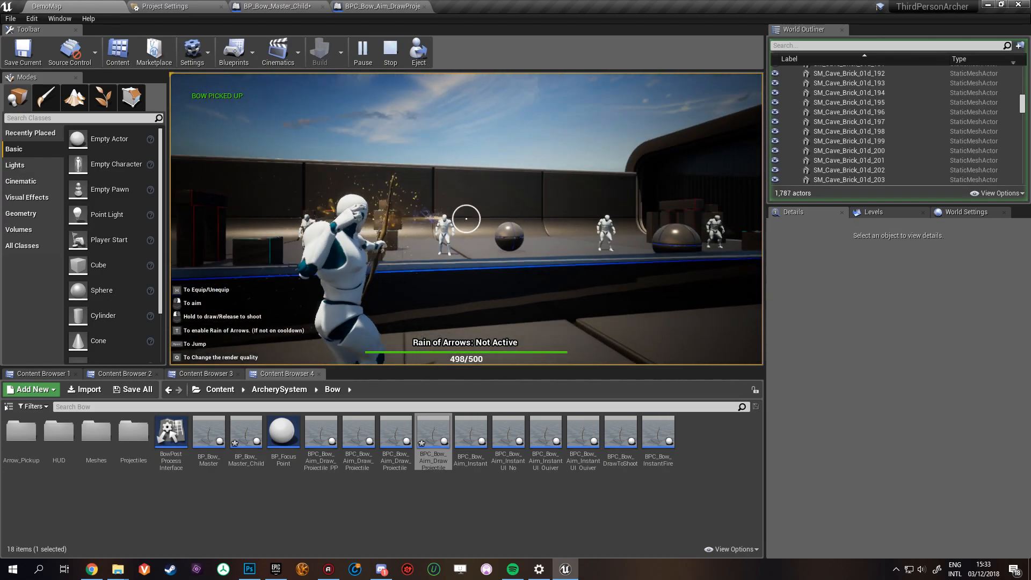
pyautogui.click(466, 219)
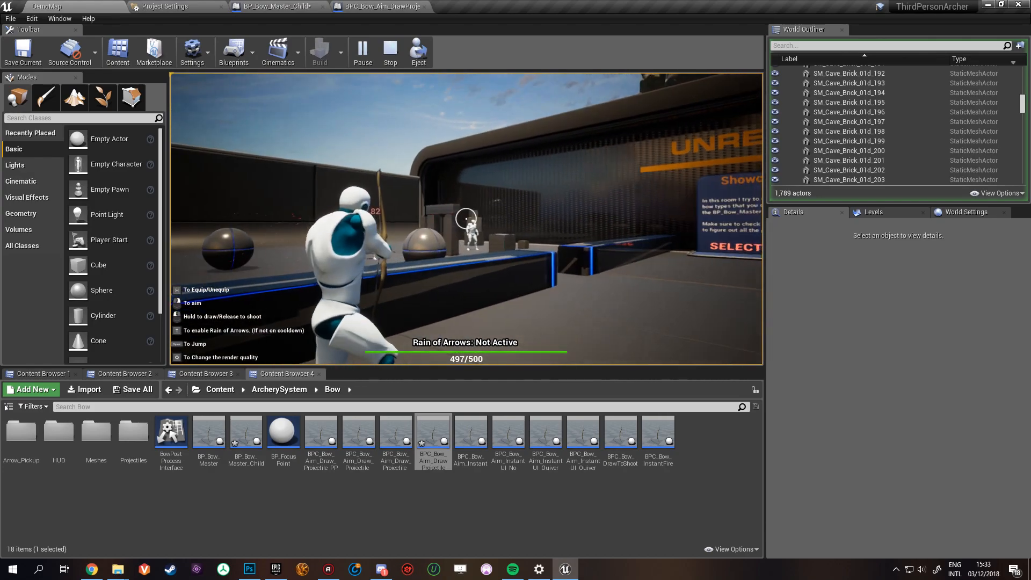
# - End the play session and return to the UI settings of BP_Bow_Master_Child
pyautogui.press('Escape')
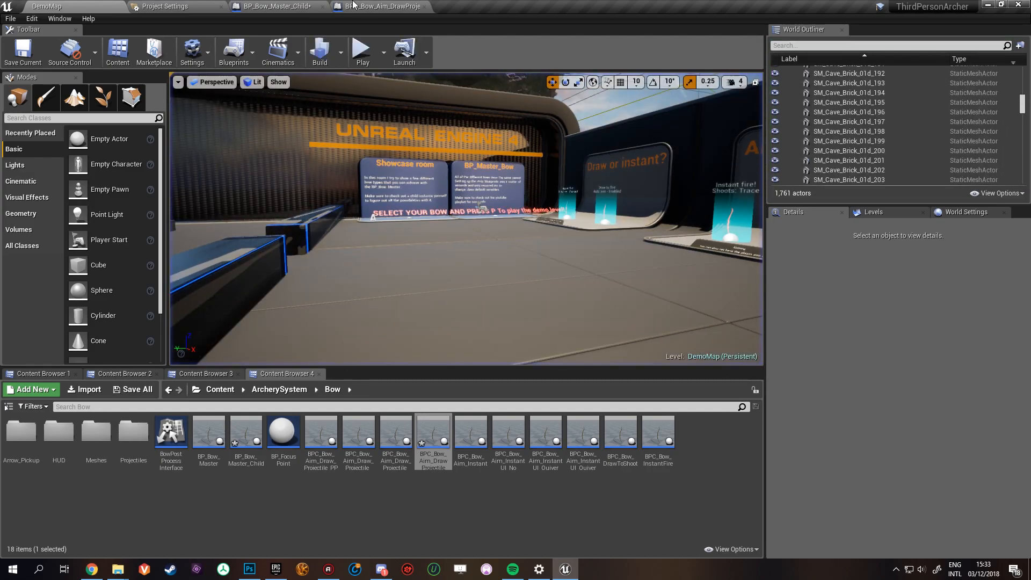
pyautogui.click(263, 6)
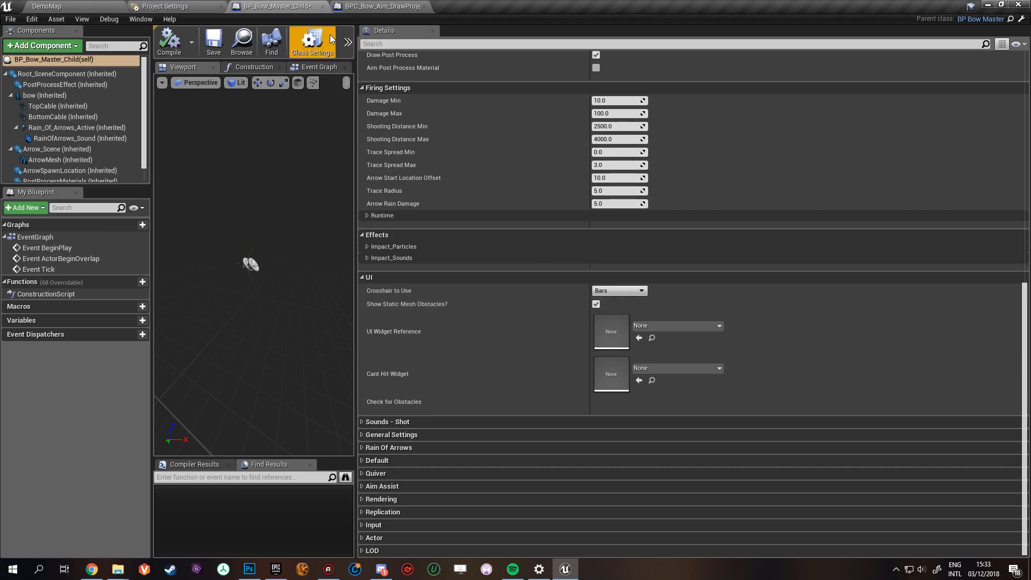
# - Play DemoMap again and run past the showcases to the obstacle check display, aiming the bow beside the wall
pyautogui.click(48, 5)
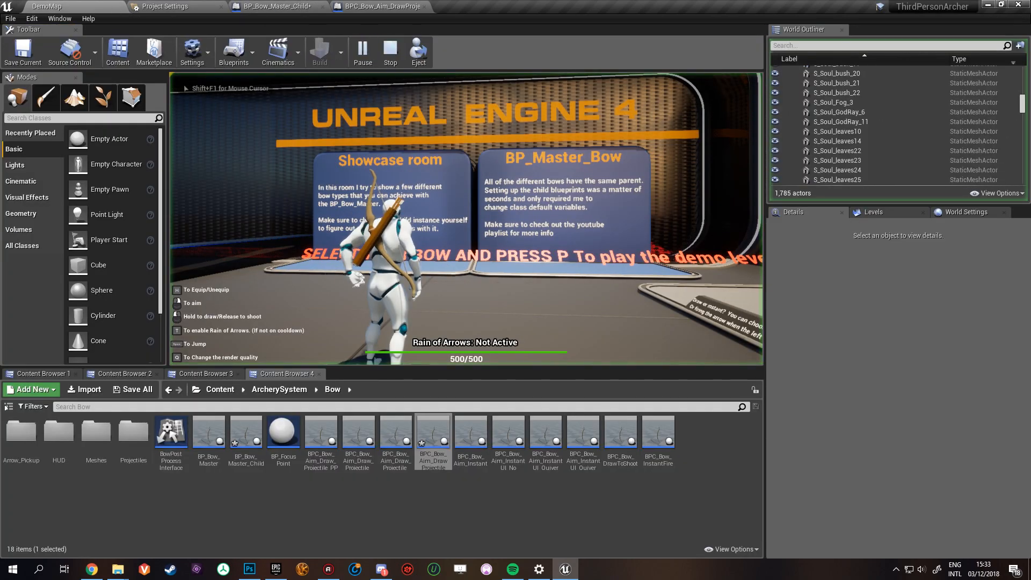
pyautogui.press('w')
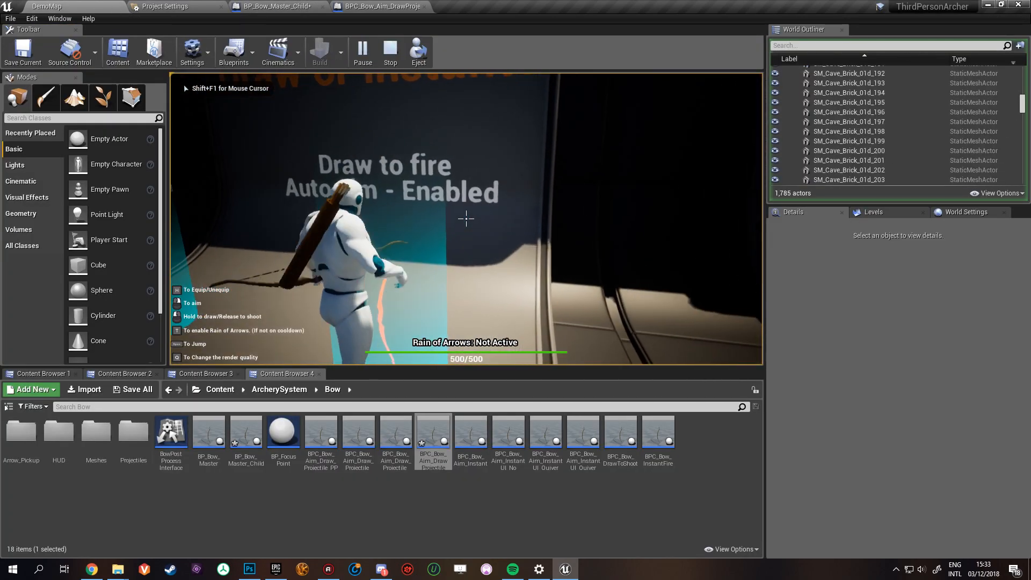
pyautogui.press('w')
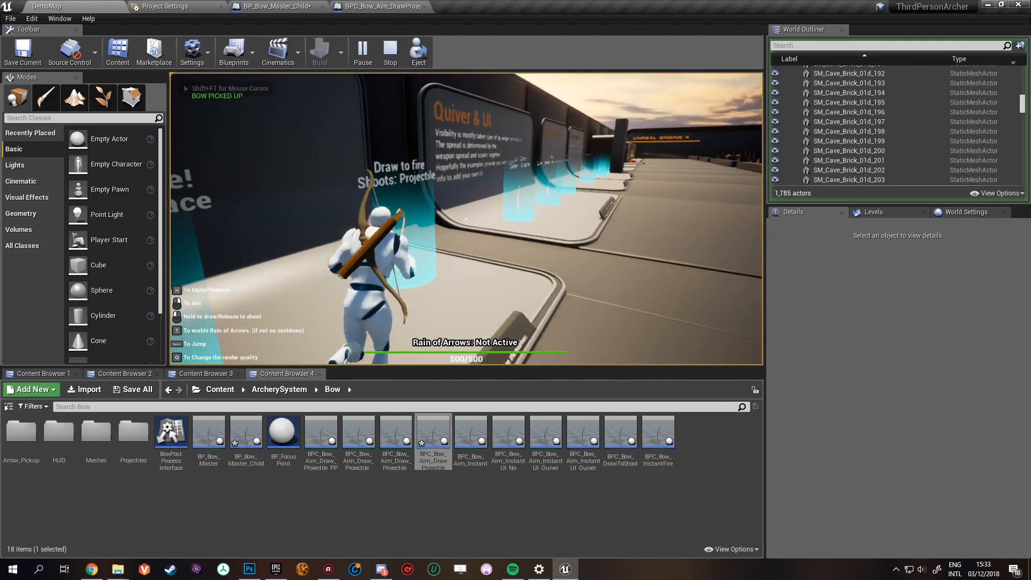
pyautogui.press('w')
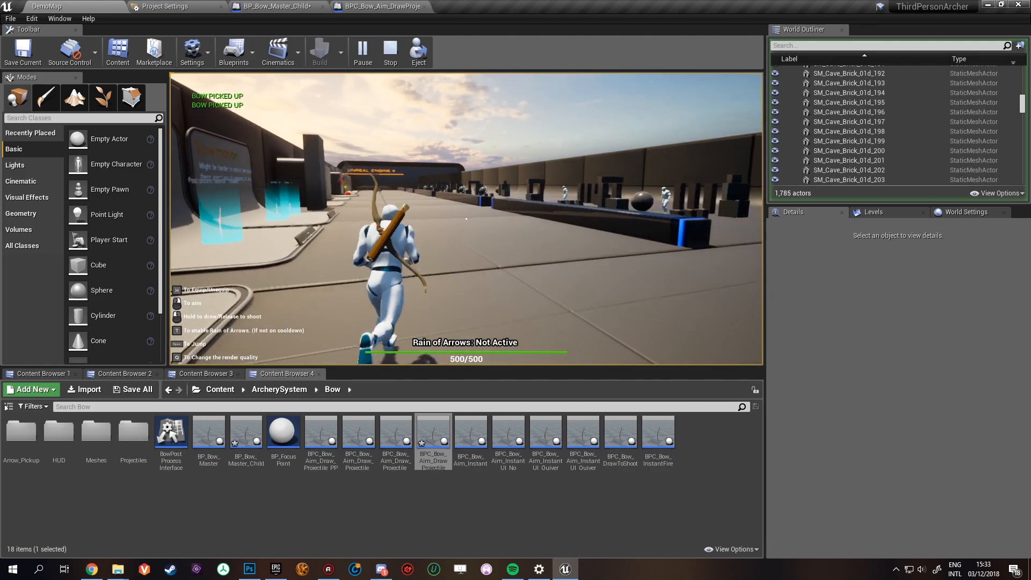
pyautogui.press('w')
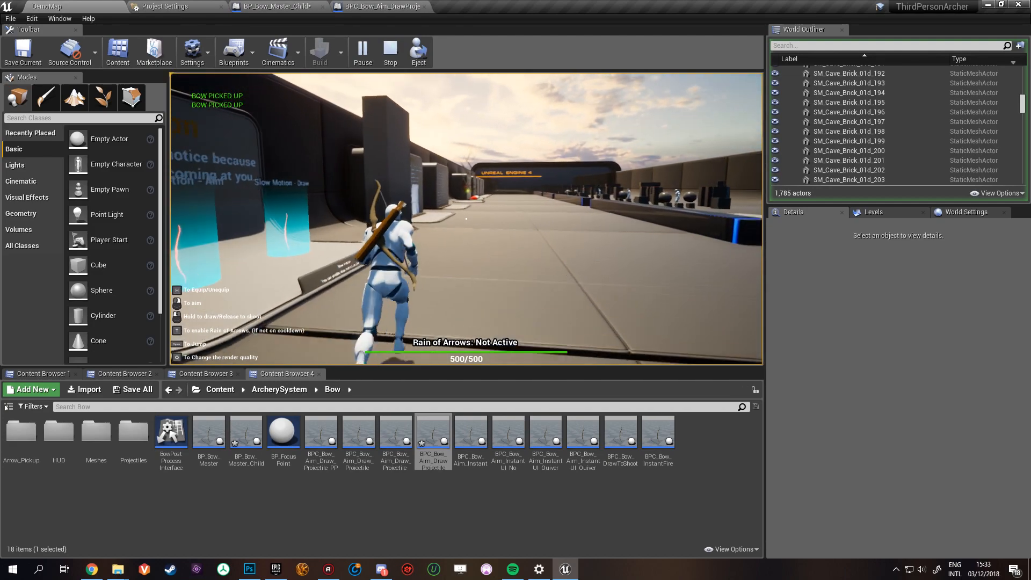
pyautogui.rightClick(466, 219)
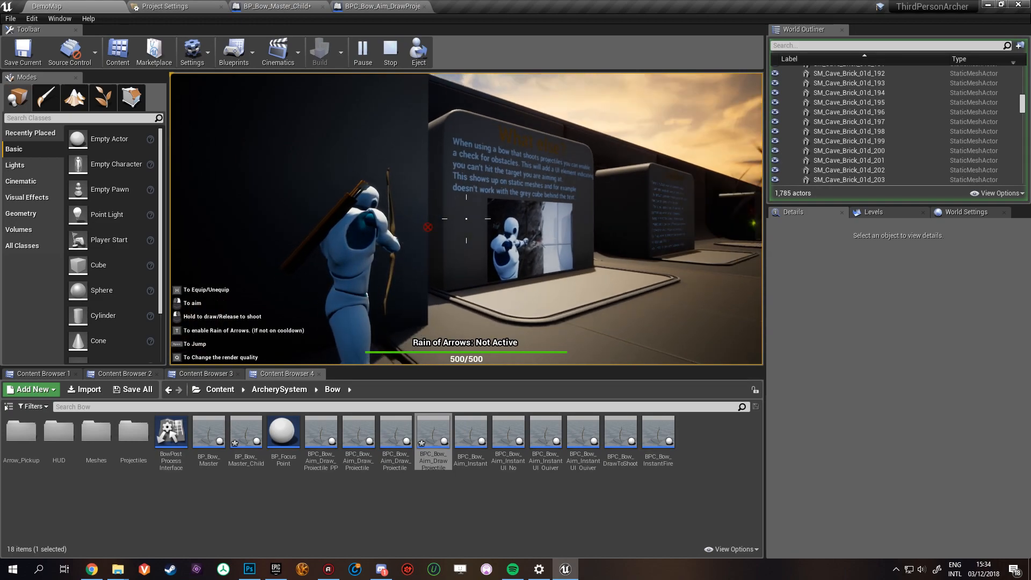
# - Test the static mesh obstacle indicator by aiming and shooting past the wall beside the obstacle check display
pyautogui.press('w')
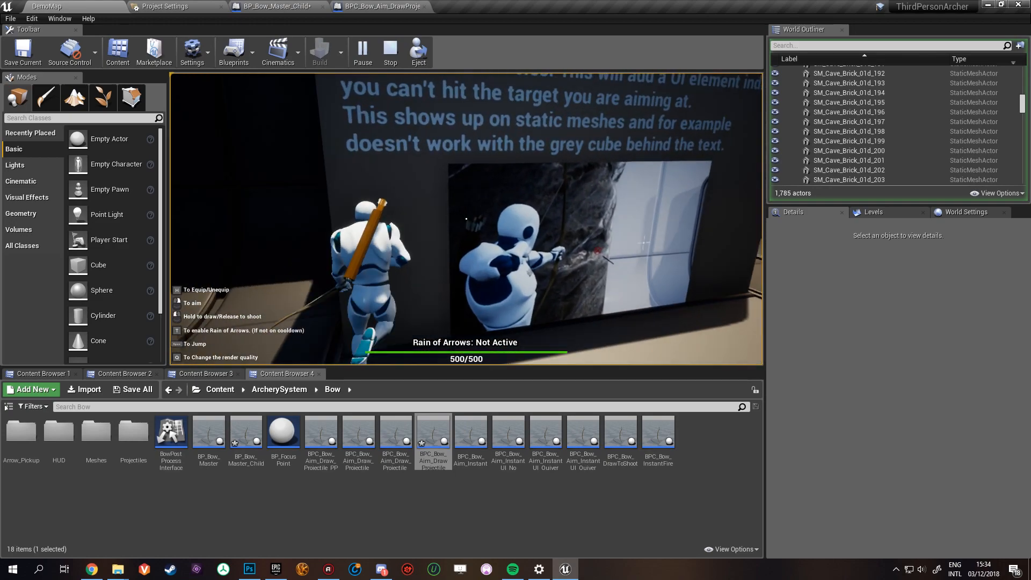
pyautogui.press('w')
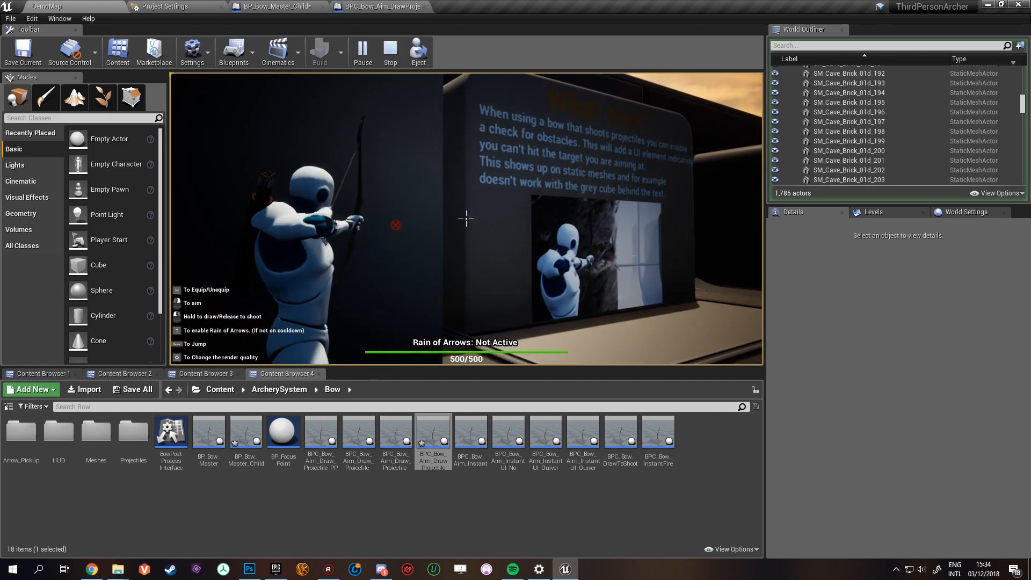
pyautogui.press('w')
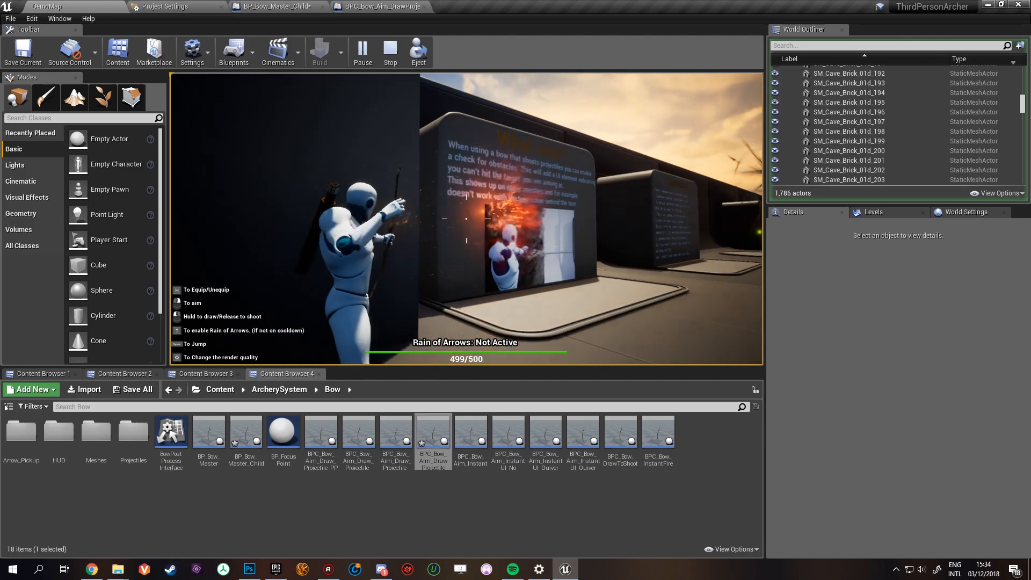
pyautogui.press('s')
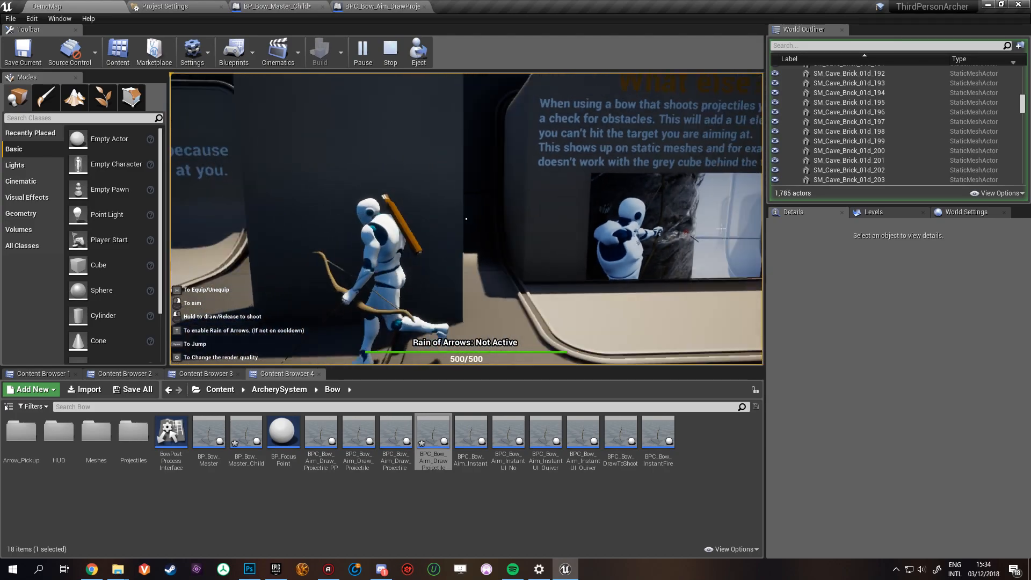
pyautogui.rightClick(467, 219)
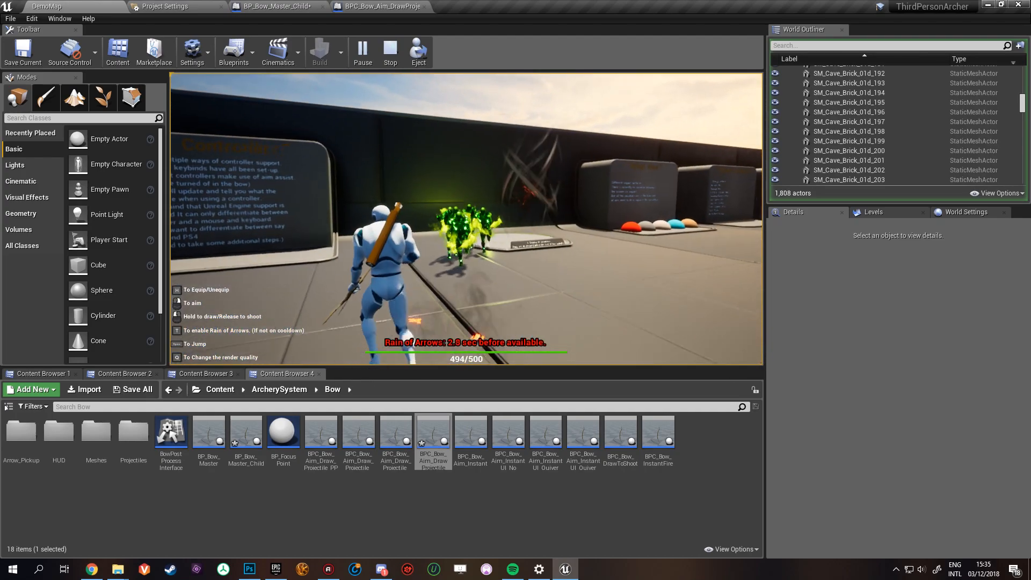
# - End the play session, select BPC_Green_Spawner and expand both Spawner Struct elements to examine the enemy settings
pyautogui.press('Escape')
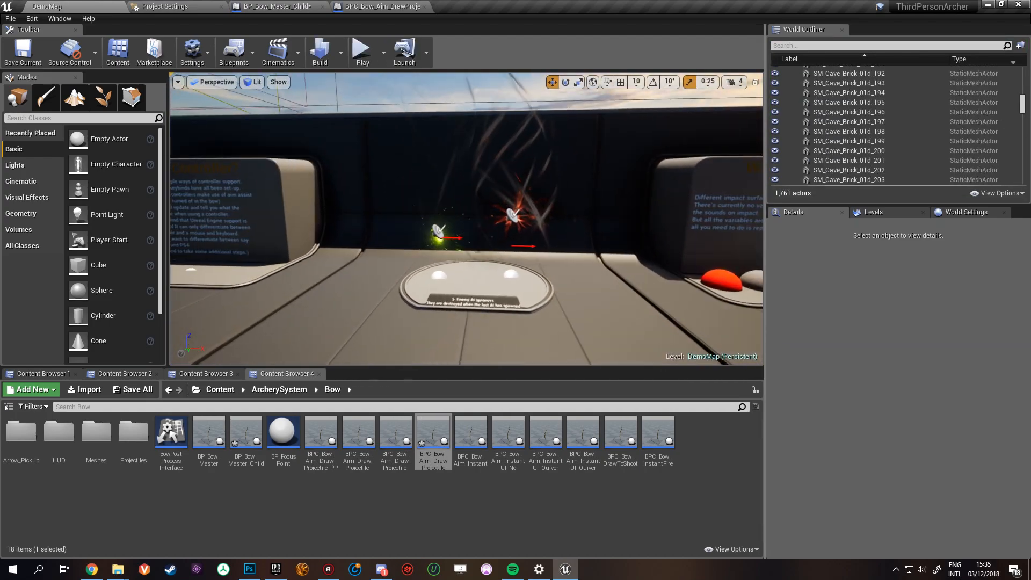
pyautogui.click(428, 193)
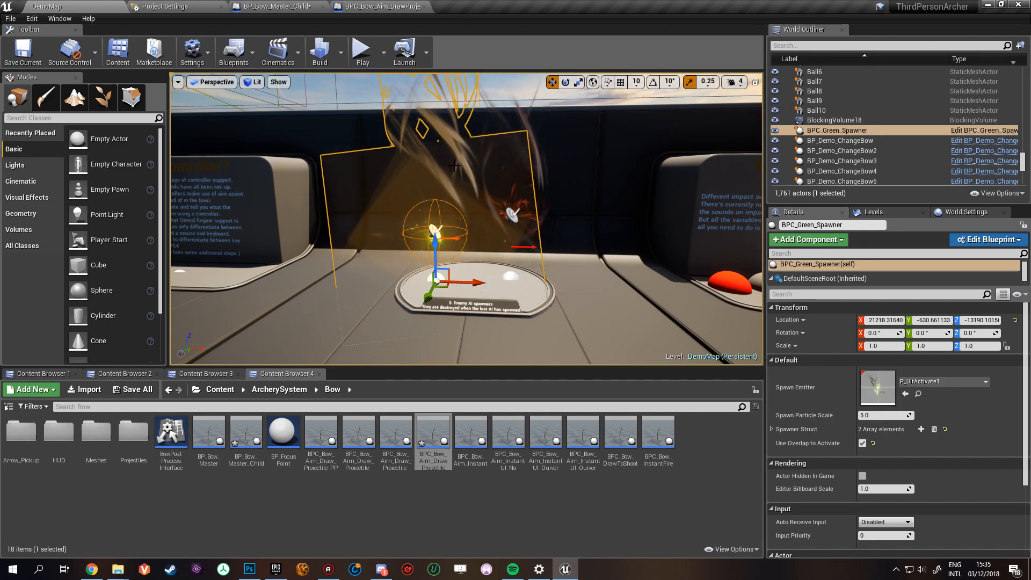
pyautogui.click(772, 429)
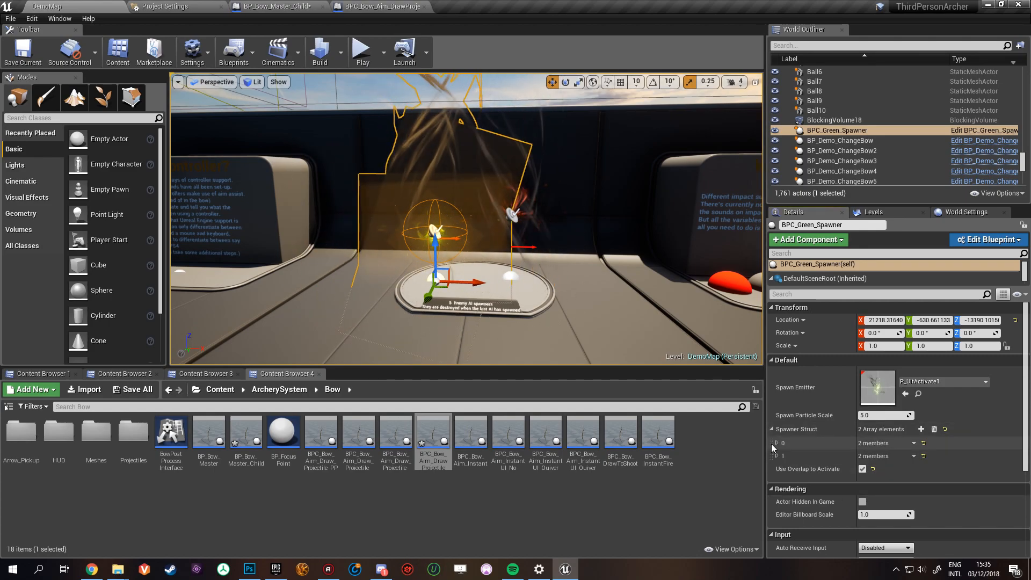
pyautogui.click(777, 443)
pyautogui.scroll(-4, 792, 455)
pyautogui.click(777, 415)
pyautogui.scroll(-2, 821, 427)
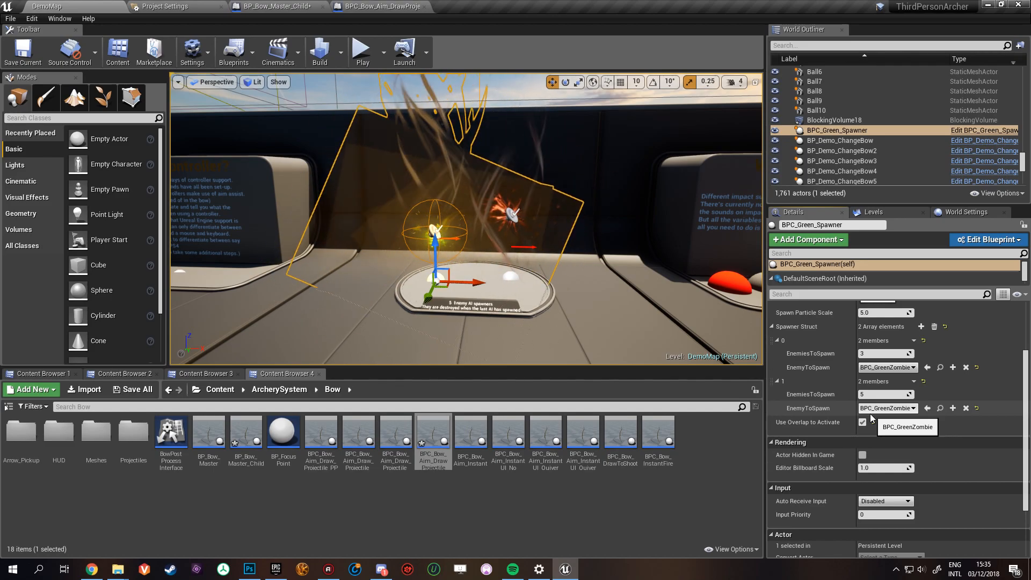
# - Inspect the spawner activation plate near the shooting range and return to BP_Bow_Master_Child
pyautogui.moveTo(543, 352); pyautogui.dragTo(350, 357, button='right')
pyautogui.press('w')
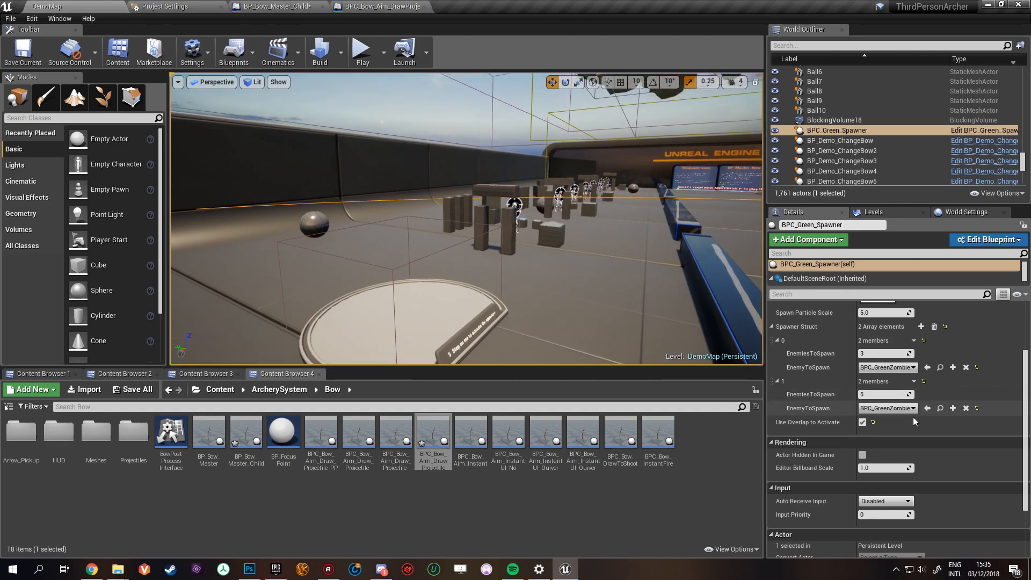
pyautogui.moveTo(392, 247); pyautogui.dragTo(467, 242, button='right')
pyautogui.press('w')
pyautogui.click(277, 6)
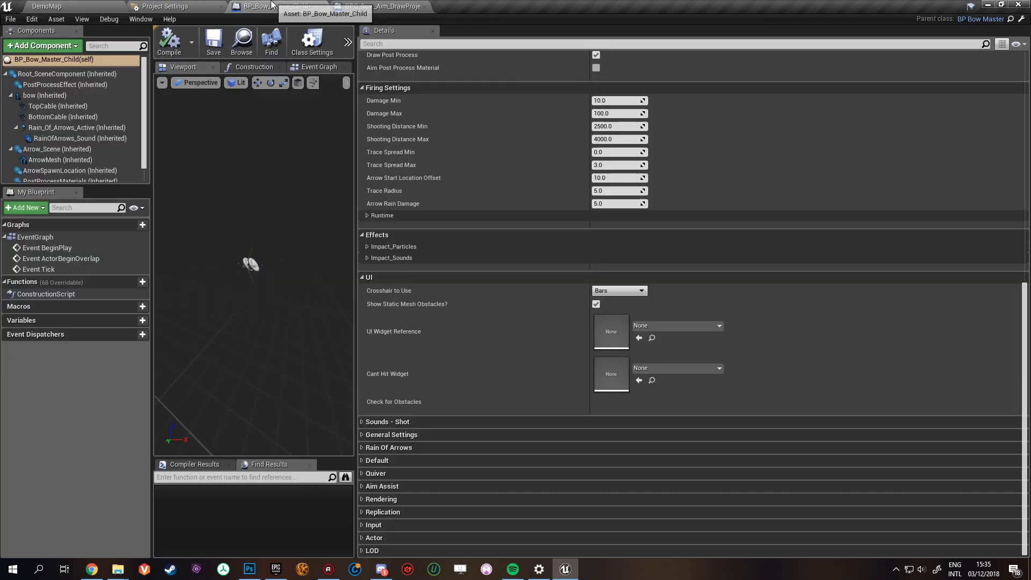
# - Collapse the UI category and expand Impact_Particles and Impact_Sounds under Effects to examine the per-surface particle and sound assignments
pyautogui.click(361, 278)
pyautogui.click(367, 378)
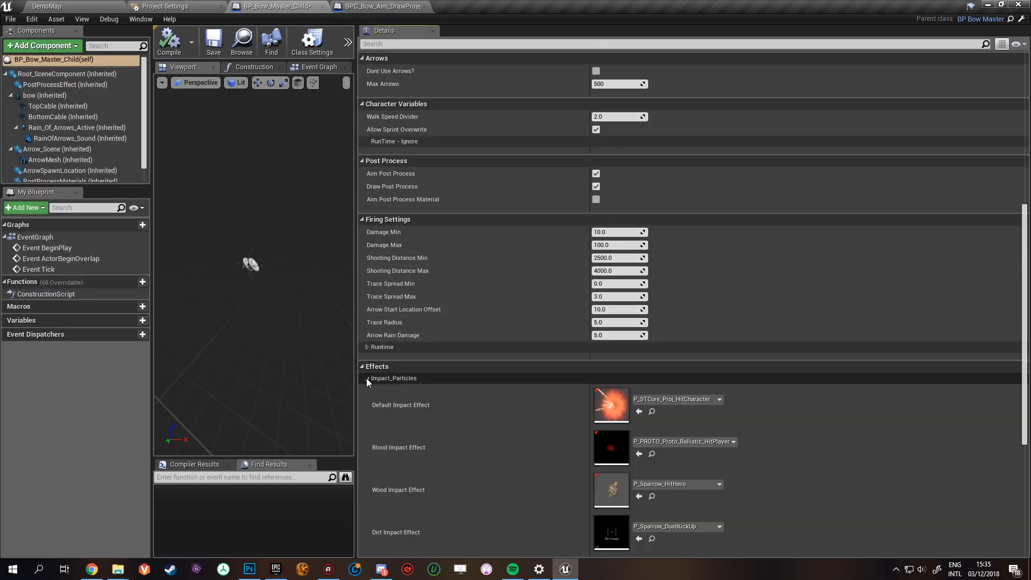
pyautogui.scroll(-5, 370, 379)
pyautogui.click(365, 389)
pyautogui.scroll(-2, 478, 385)
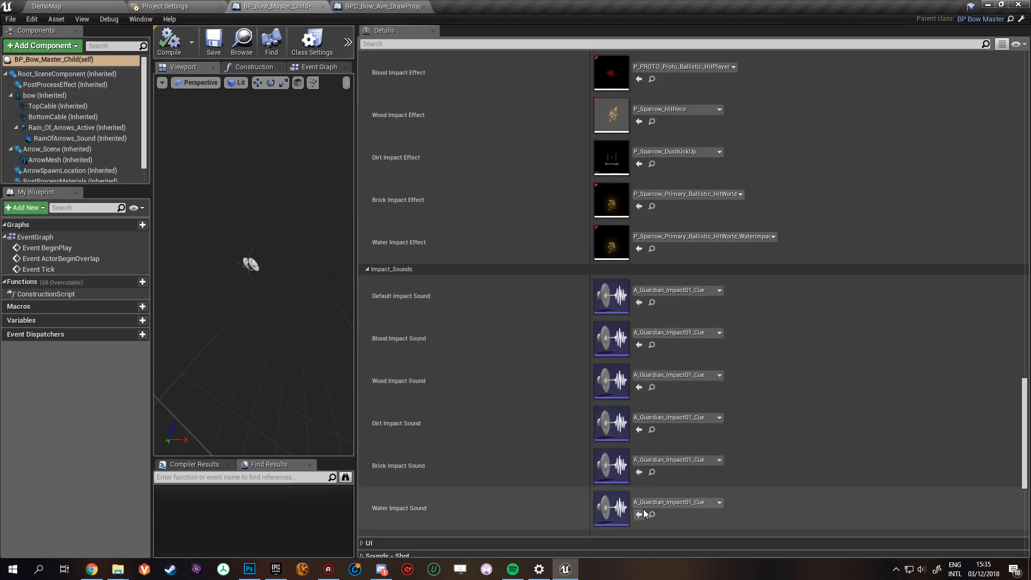
pyautogui.scroll(2, 627, 419)
pyautogui.scroll(-2, 615, 406)
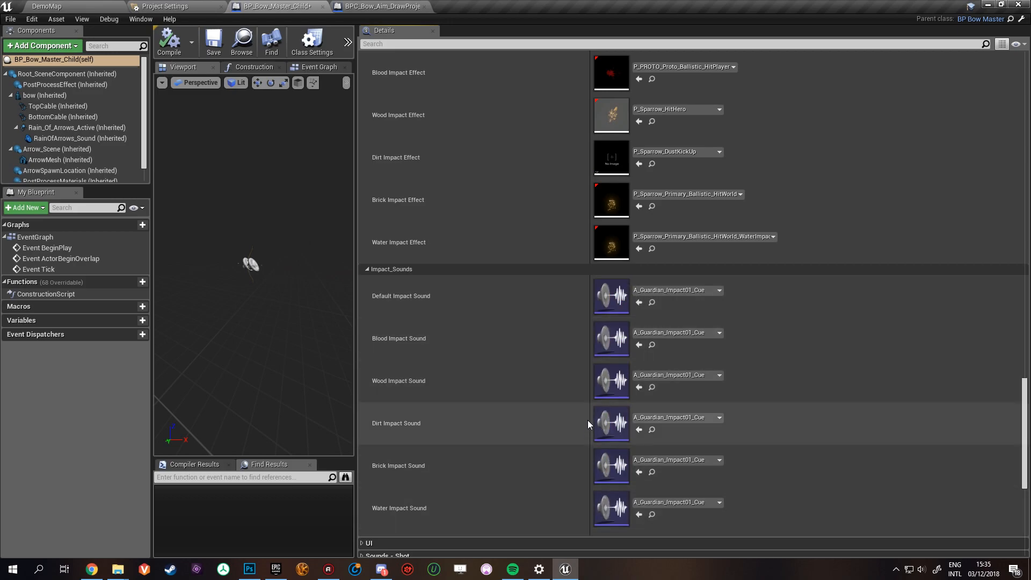
pyautogui.scroll(2, 588, 422)
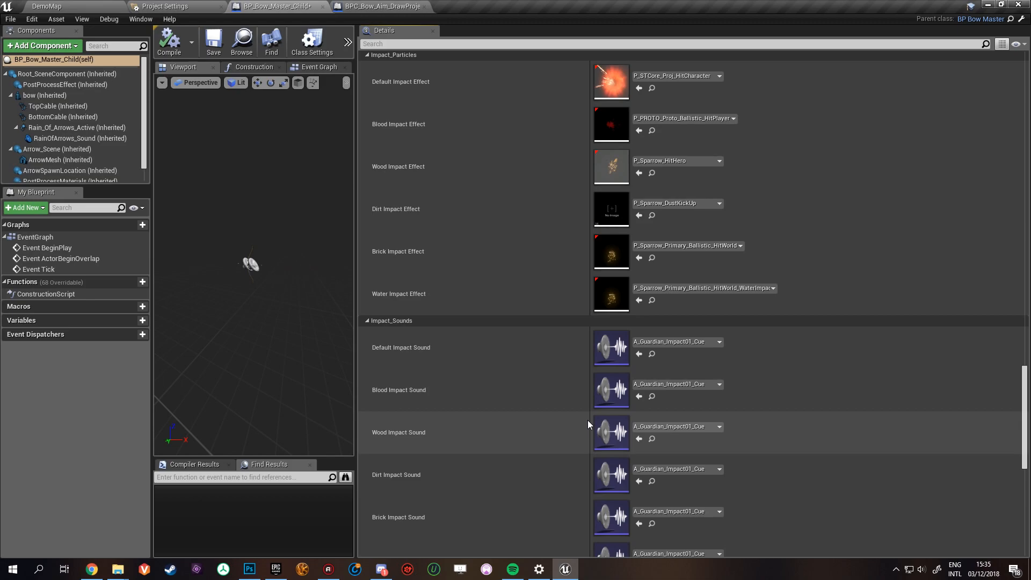
pyautogui.scroll(1, 652, 353)
pyautogui.scroll(-2, 600, 353)
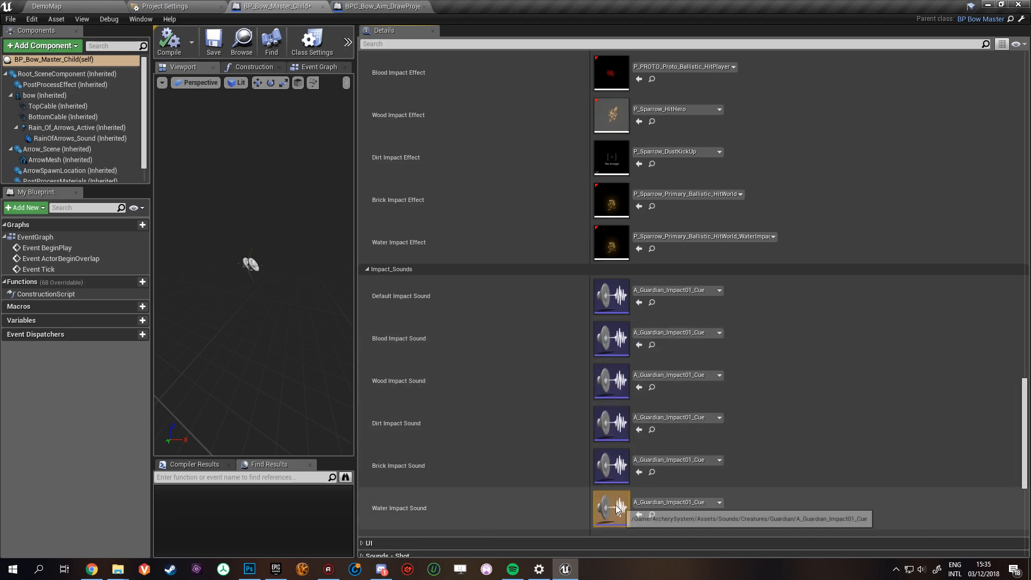
# - Play DemoMap in the level editor, run to the "What else?" impact surfaces display and aim the bow at it
pyautogui.click(81, 7)
pyautogui.click(355, 56)
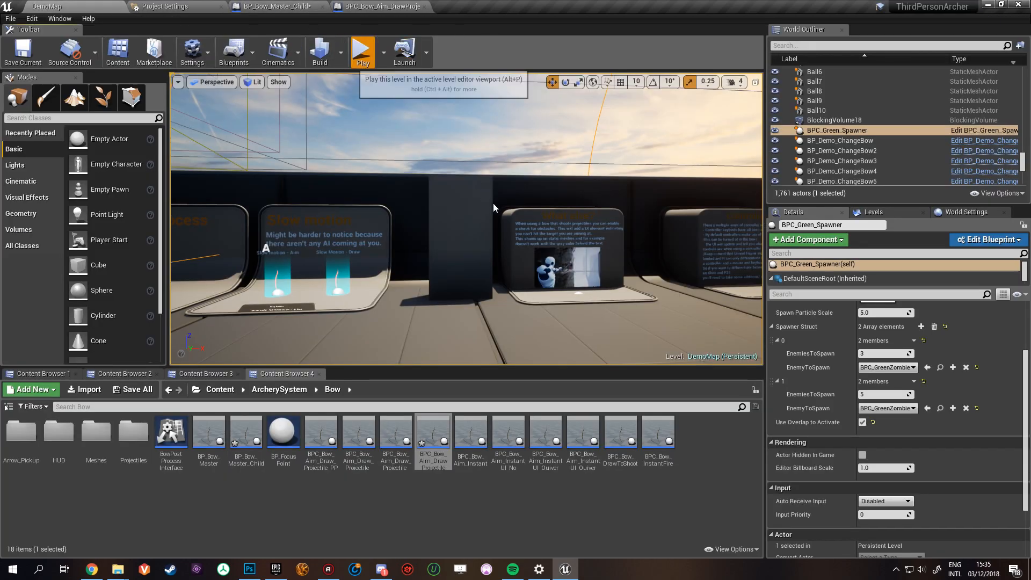
pyautogui.press('w')
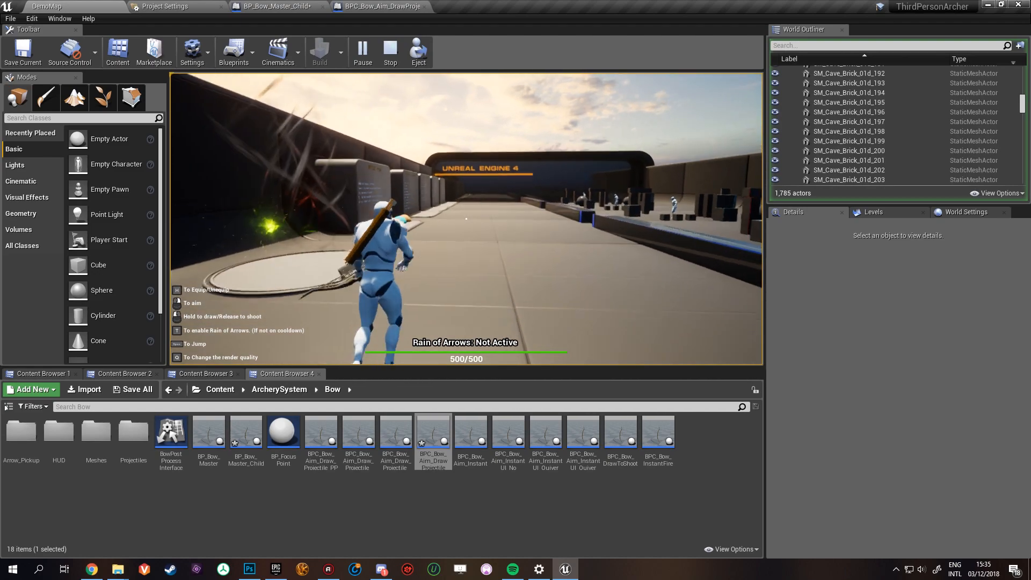
pyautogui.rightClick(466, 218)
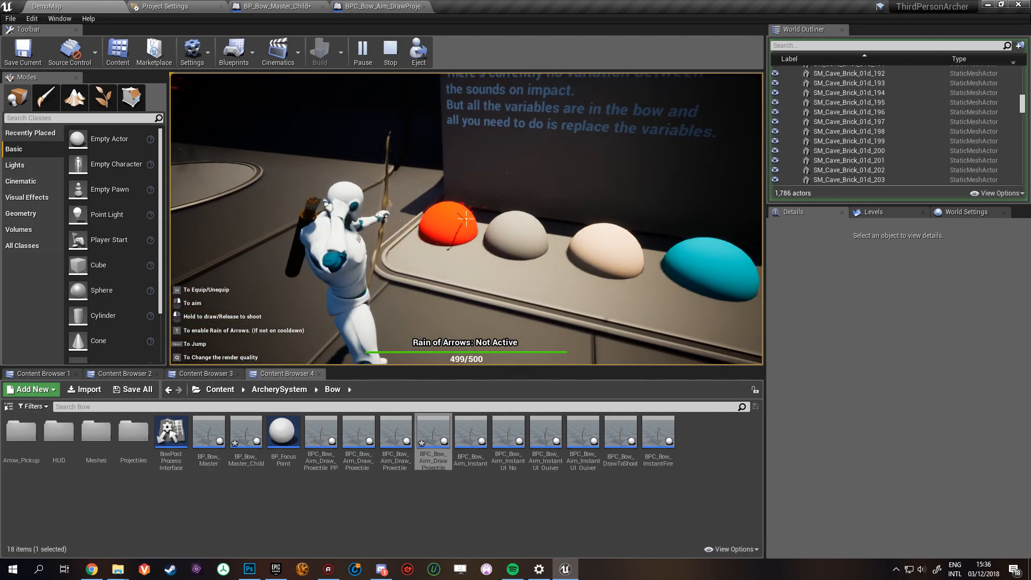
# - Shoot arrows at the coloured spheres of the display to show each surface's impact effect, and end the play session
pyautogui.click(466, 219)
pyautogui.click(466, 219)
pyautogui.click(466, 218)
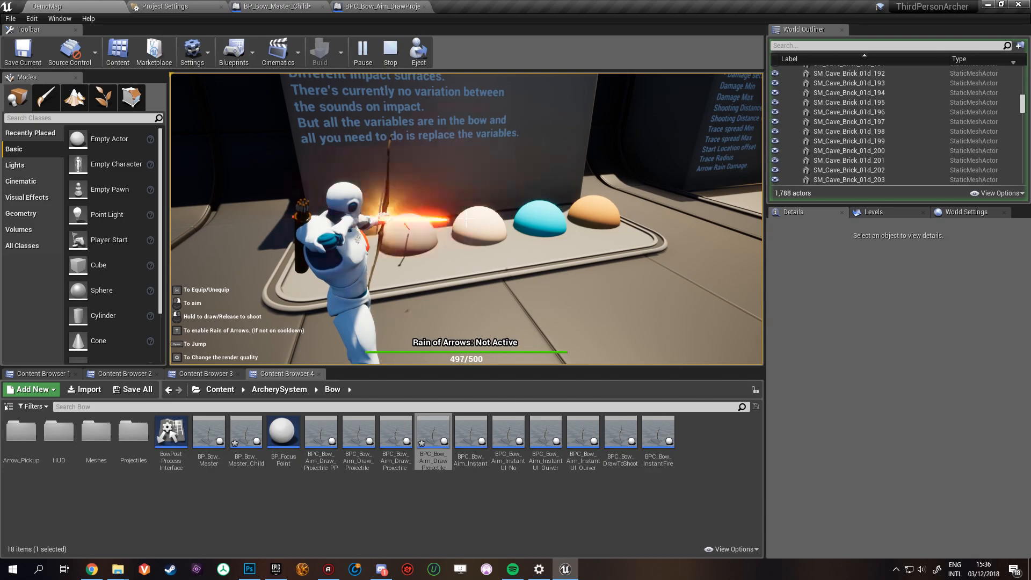
pyautogui.click(466, 219)
pyautogui.click(466, 218)
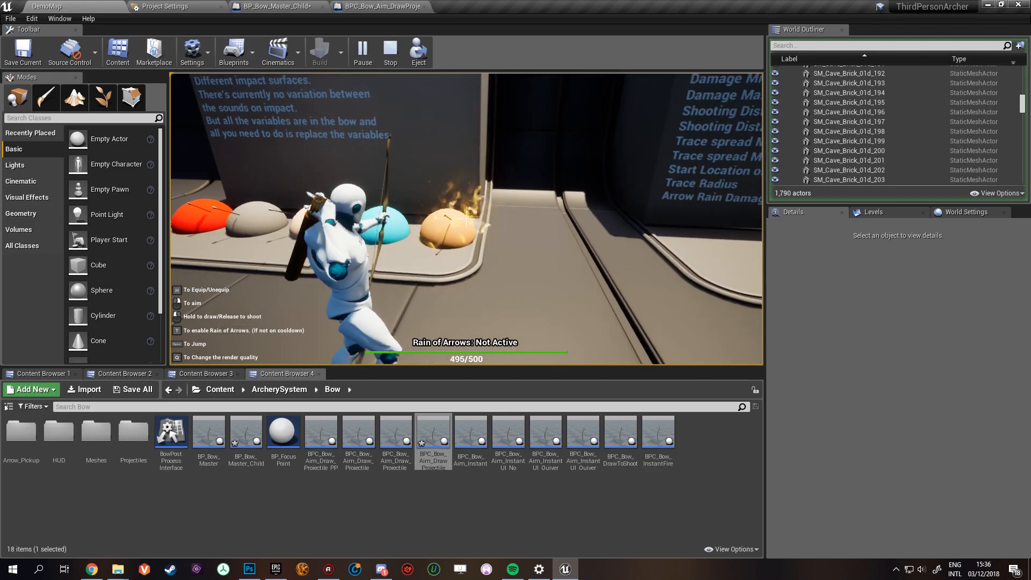
pyautogui.click(466, 219)
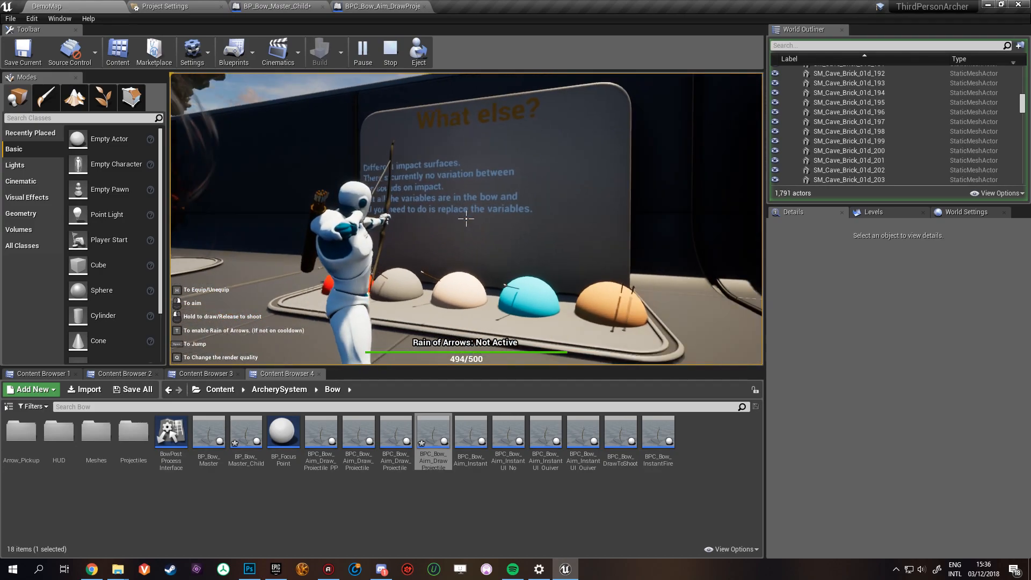
pyautogui.click(466, 219)
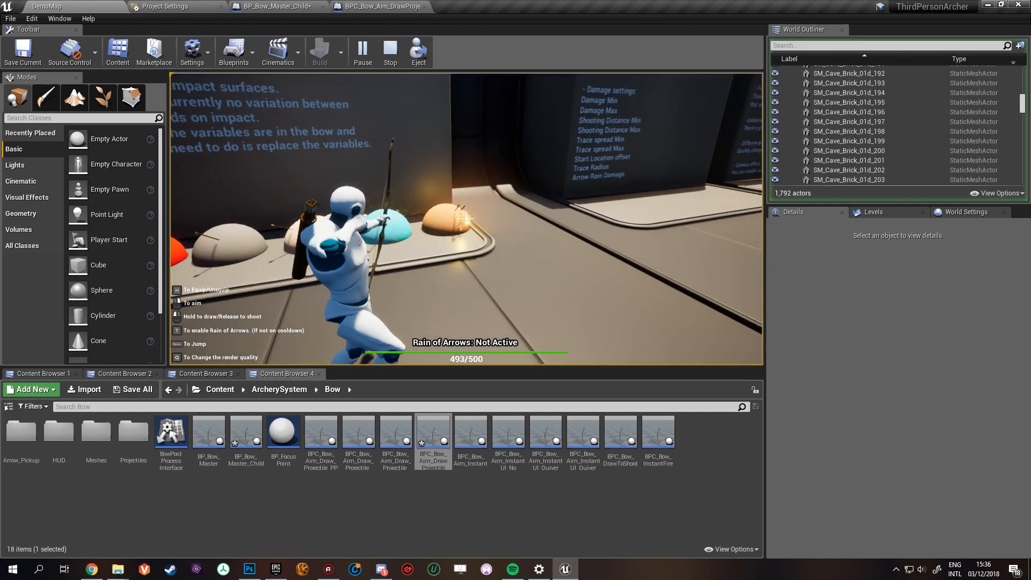
pyautogui.click(466, 219)
pyautogui.press('Escape')
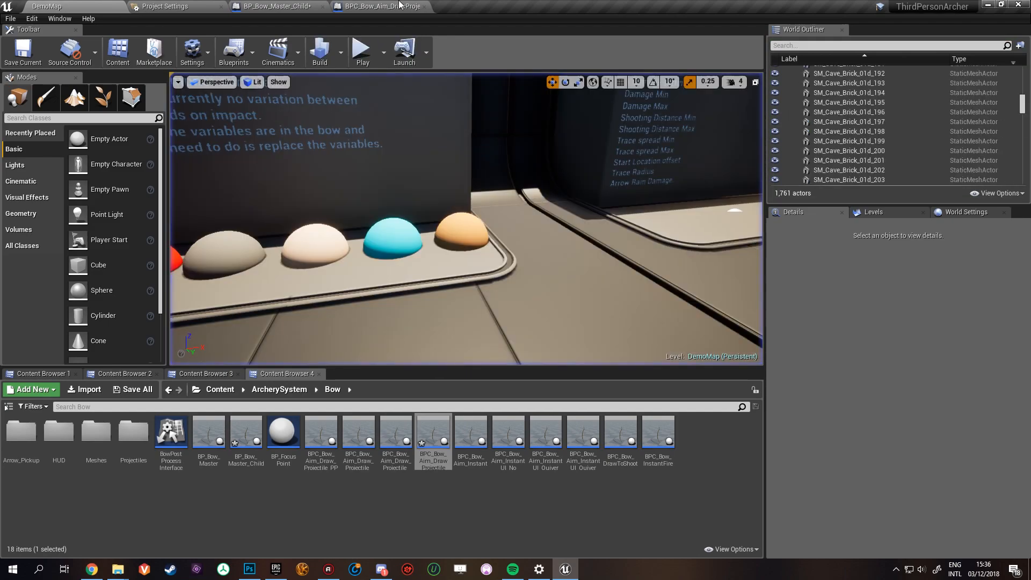
# - Return to BP_Bow_Master_Child, review the impact effect entries, and collapse Impact_Particles, Impact_Sounds and the Effects category
pyautogui.click(294, 7)
pyautogui.scroll(2, 639, 328)
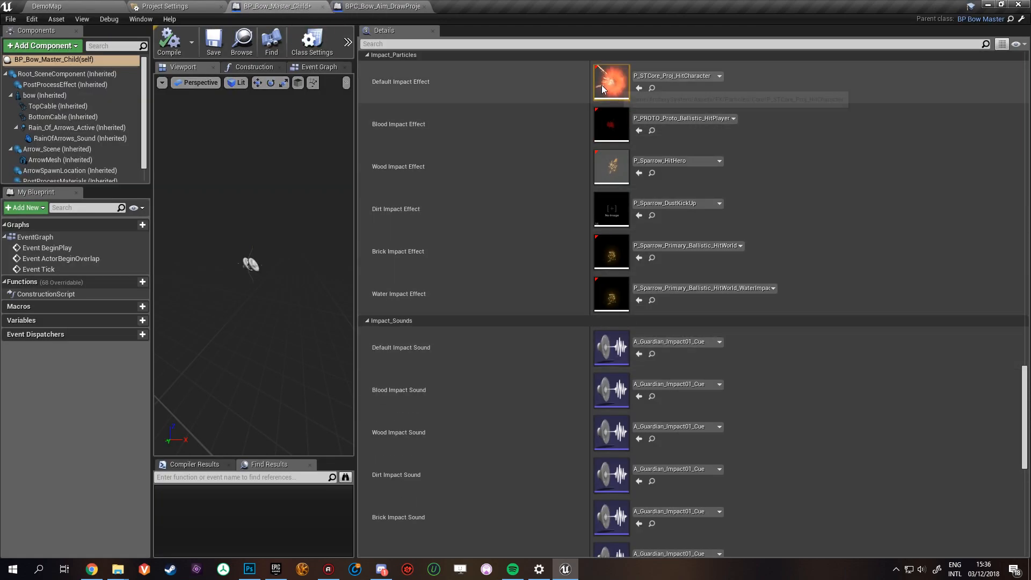
pyautogui.scroll(-2, 673, 323)
pyautogui.scroll(3, 635, 458)
pyautogui.scroll(2, 634, 458)
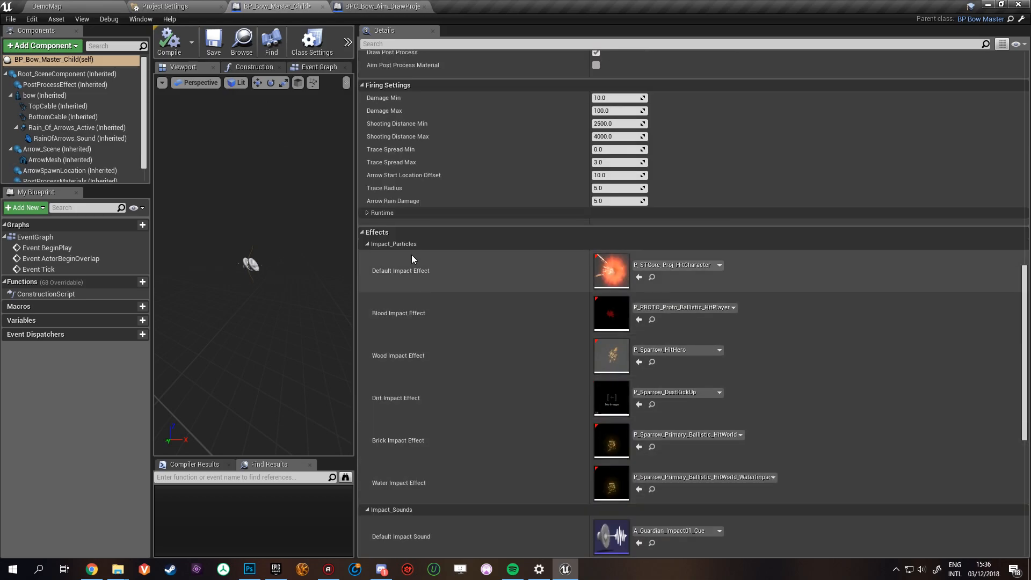
pyautogui.click(367, 246)
pyautogui.click(367, 257)
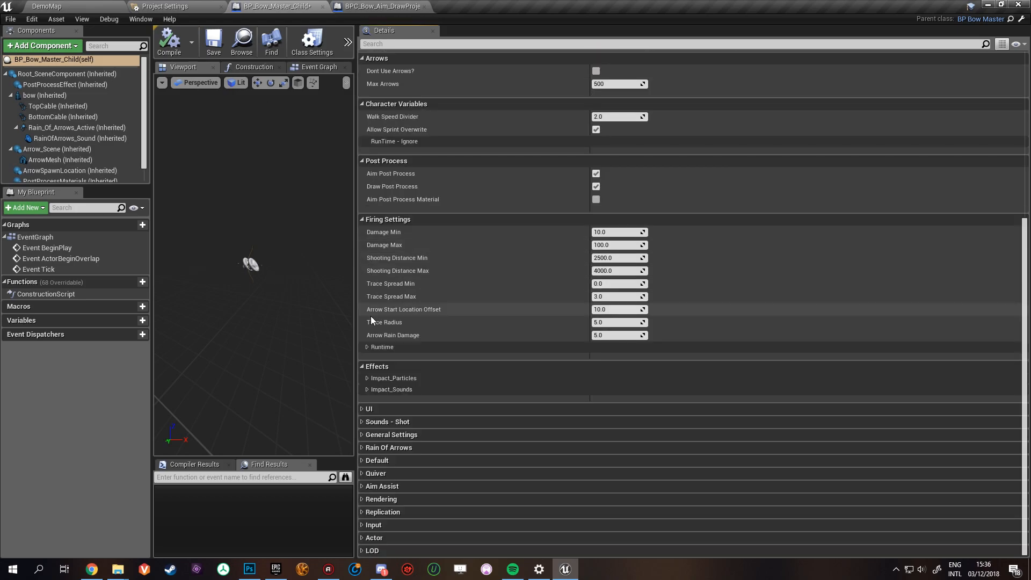
pyautogui.click(360, 366)
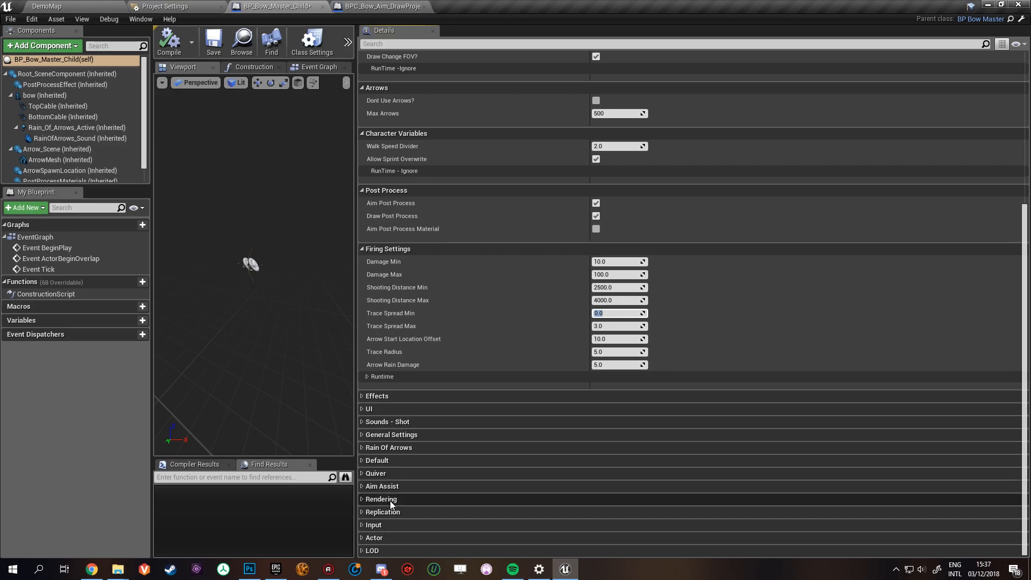
# - Check the Runtime group under Firing Settings and collapse the Firing Settings category
pyautogui.click(367, 377)
pyautogui.click(367, 376)
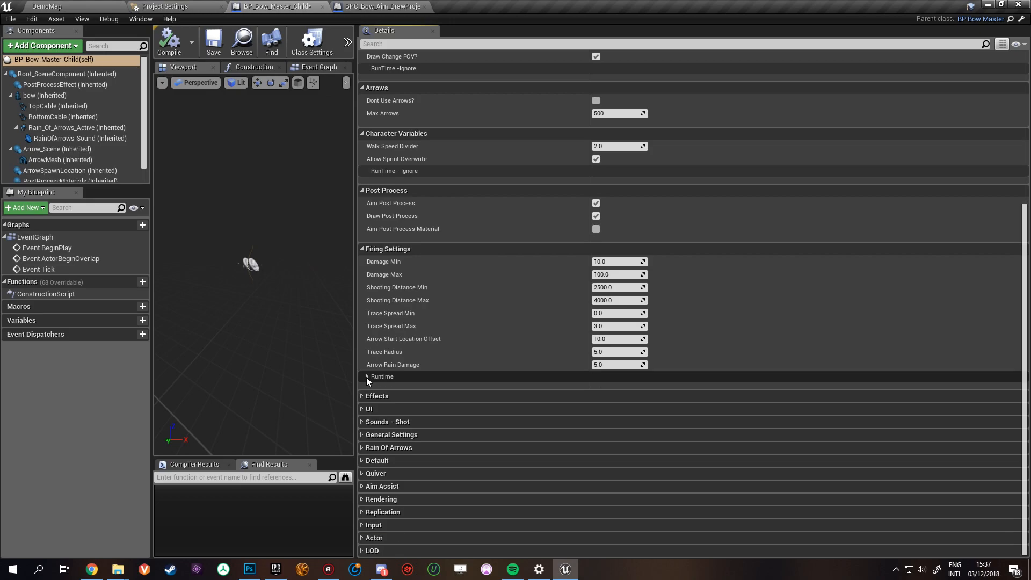
pyautogui.scroll(5, 443, 375)
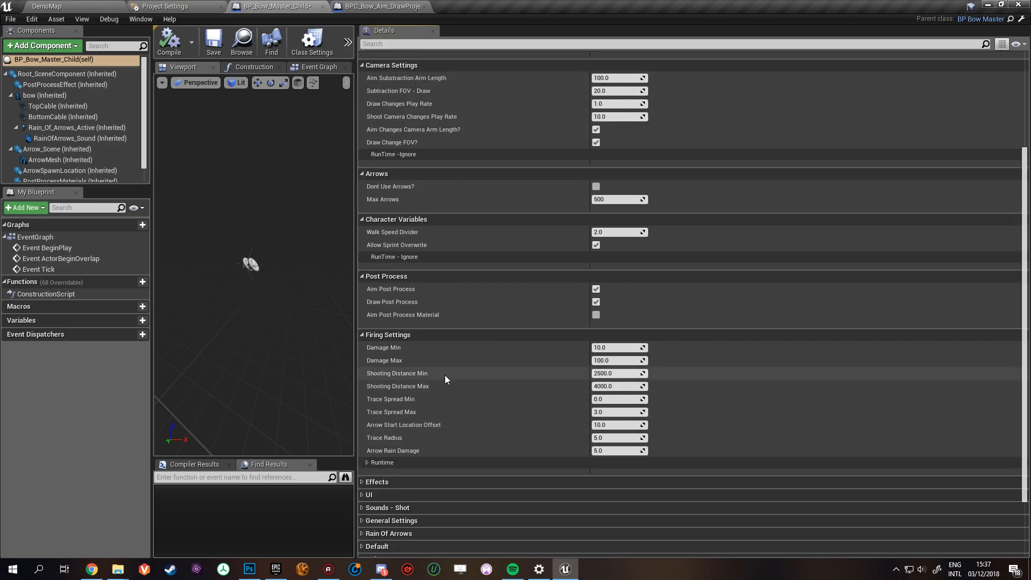
pyautogui.click(363, 336)
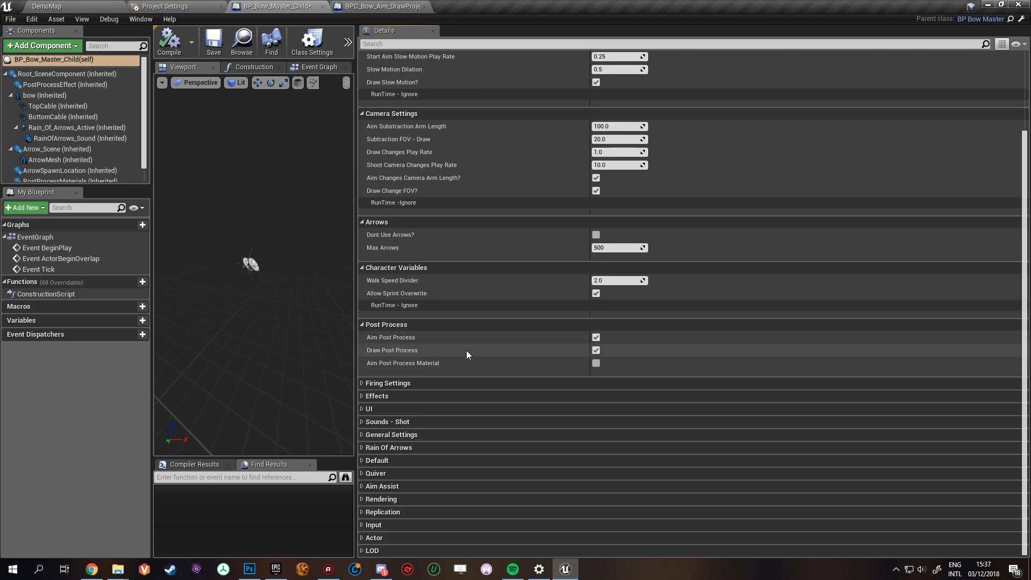
# - Select the inherited PostProcessMaterials component to show its post process settings
pyautogui.scroll(-1, 112, 155)
pyautogui.click(112, 155)
pyautogui.click(109, 165)
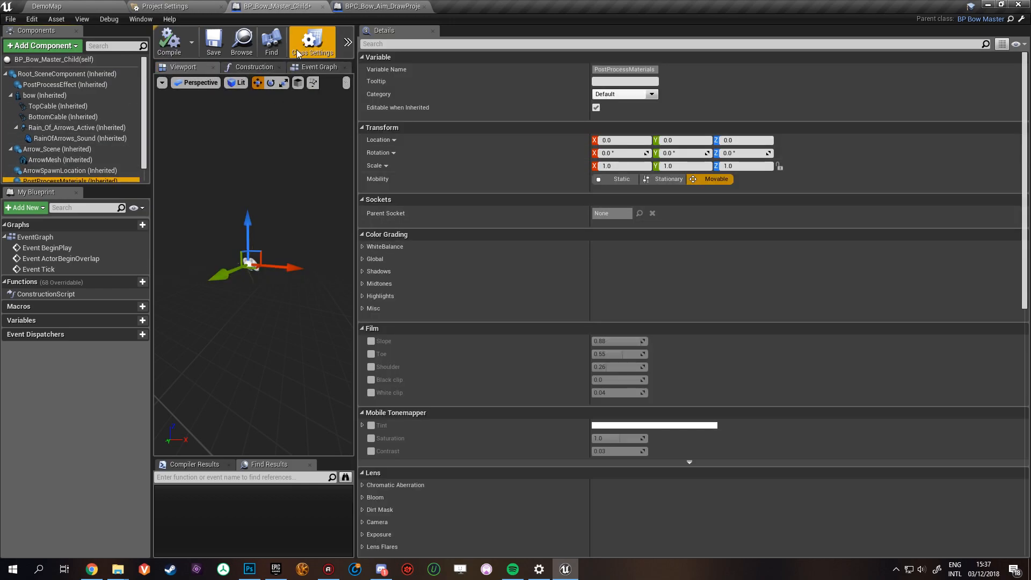
# - Widen the blueprint viewport area, reopen the class defaults and show the Post Process category
pyautogui.moveTo(356, 109); pyautogui.dragTo(607, 107)
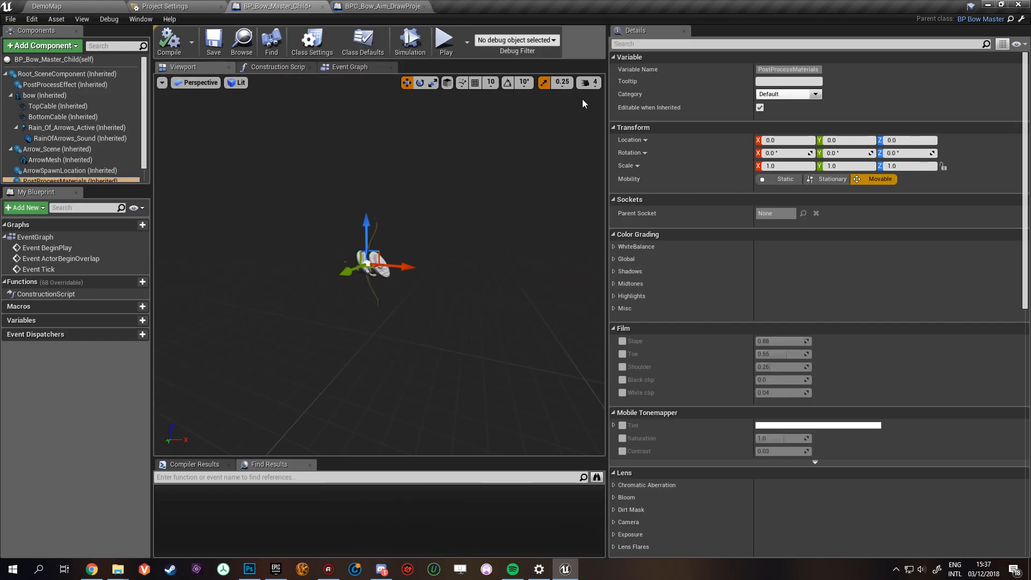
pyautogui.click(368, 42)
pyautogui.moveTo(607, 152); pyautogui.dragTo(499, 152)
pyautogui.scroll(-3, 751, 349)
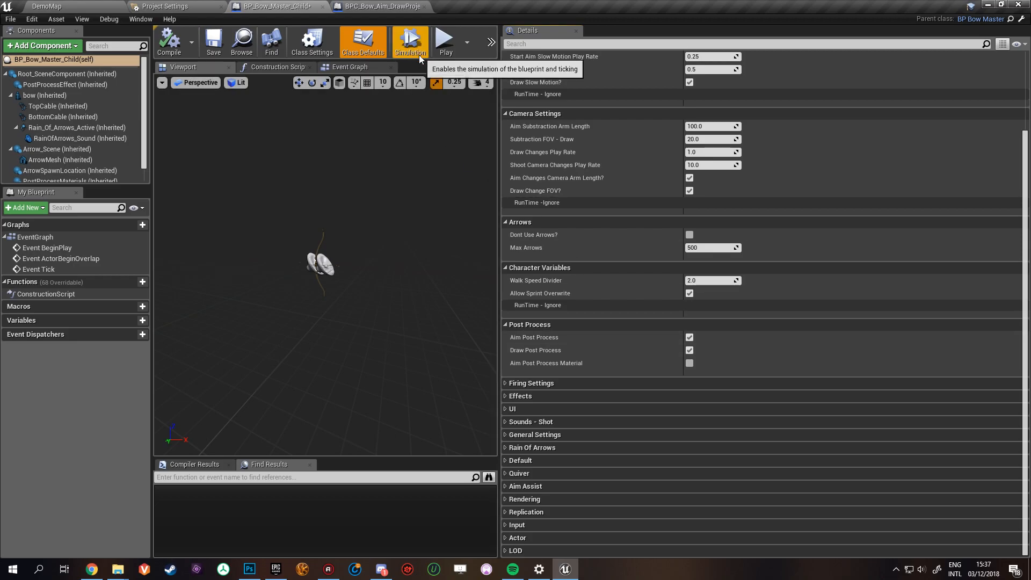
# - Play the game from the blueprint editor, equip the bow and run past the Post process showcase to the shooting range
pyautogui.click(439, 51)
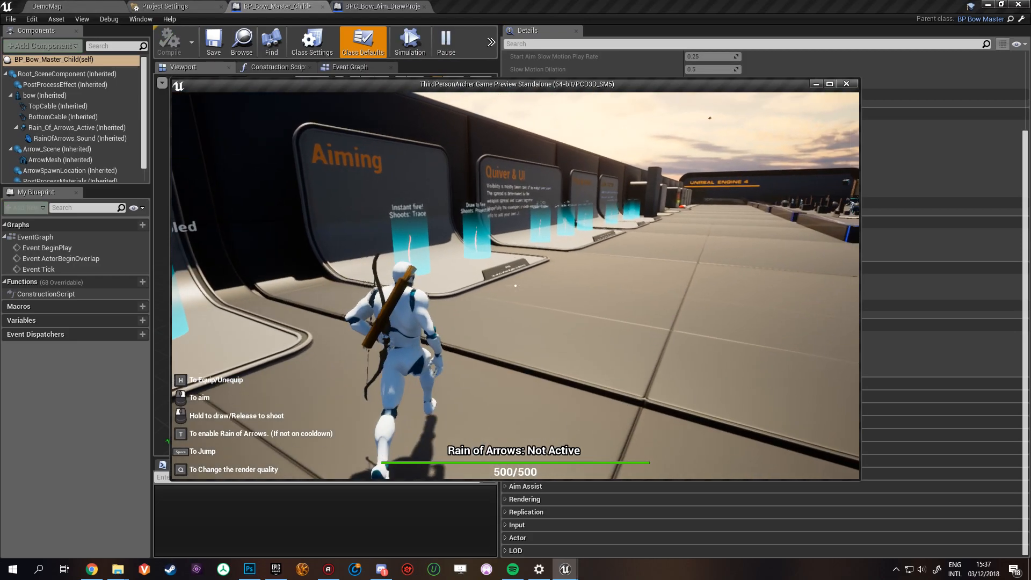
pyautogui.press('h')
pyautogui.rightClick(515, 286)
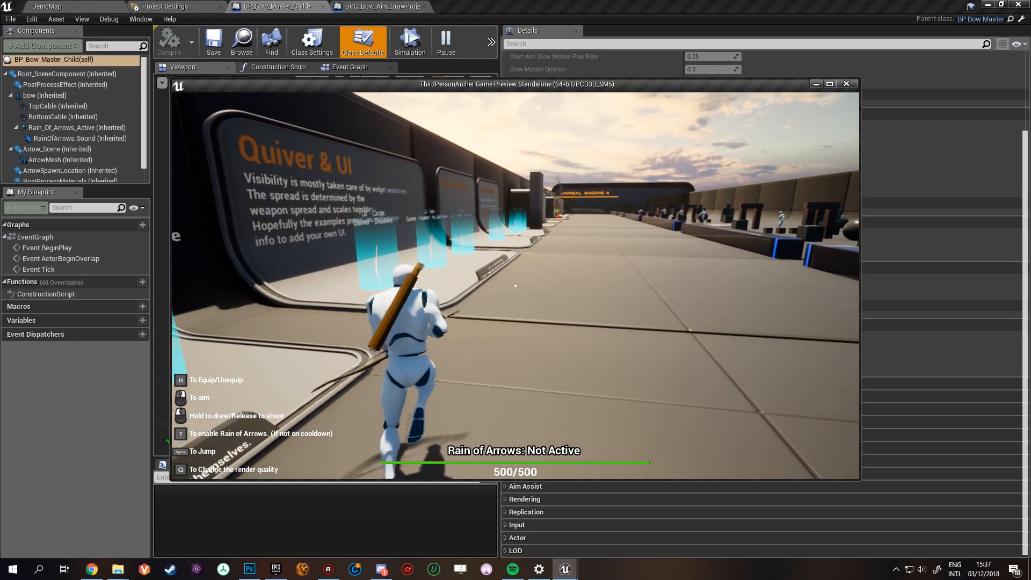
pyautogui.press('w')
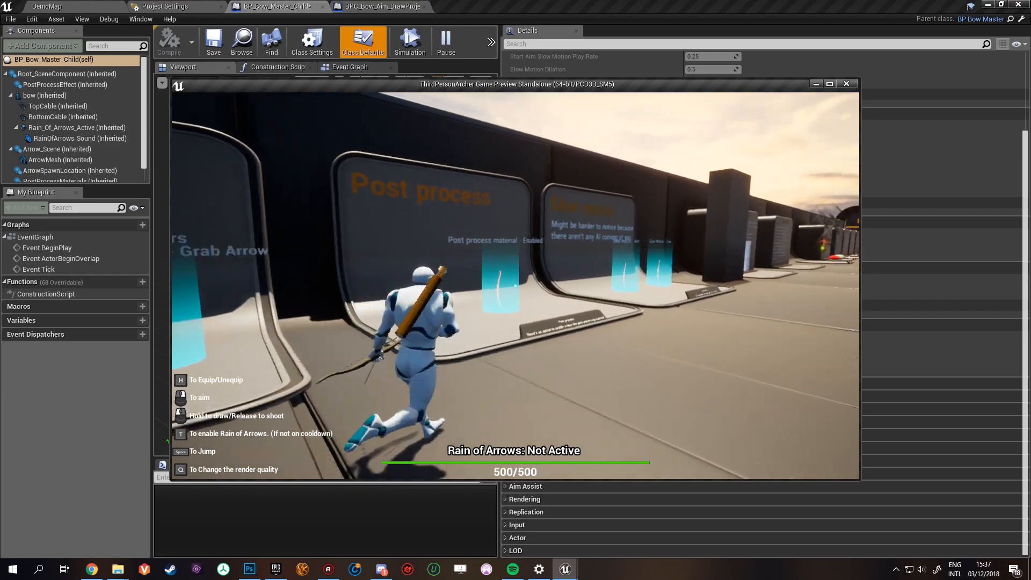
pyautogui.press('w')
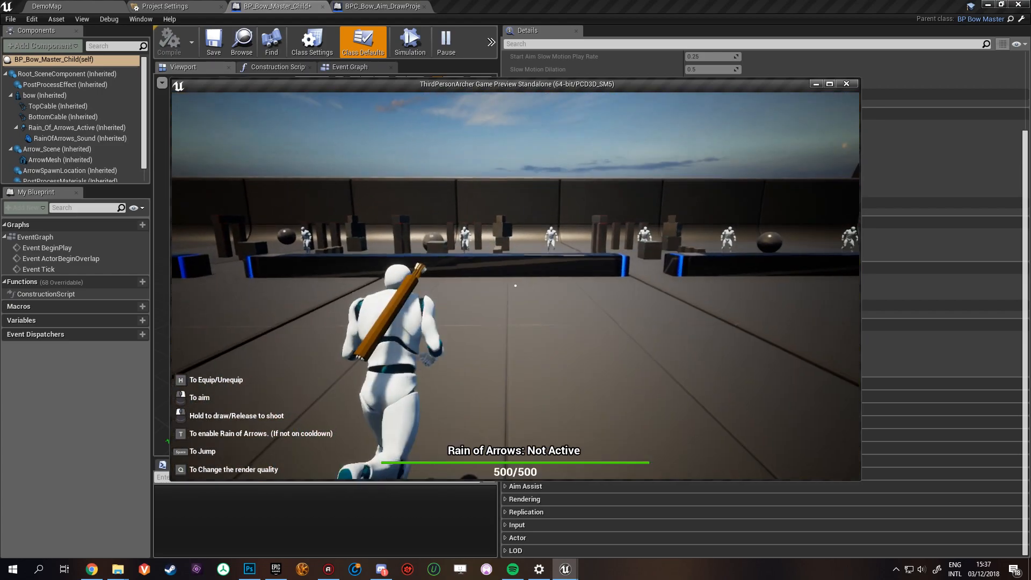
# - Aim and draw the bow while strafing along the shooting range to show the post process material on the dummies
pyautogui.rightClick(515, 286)
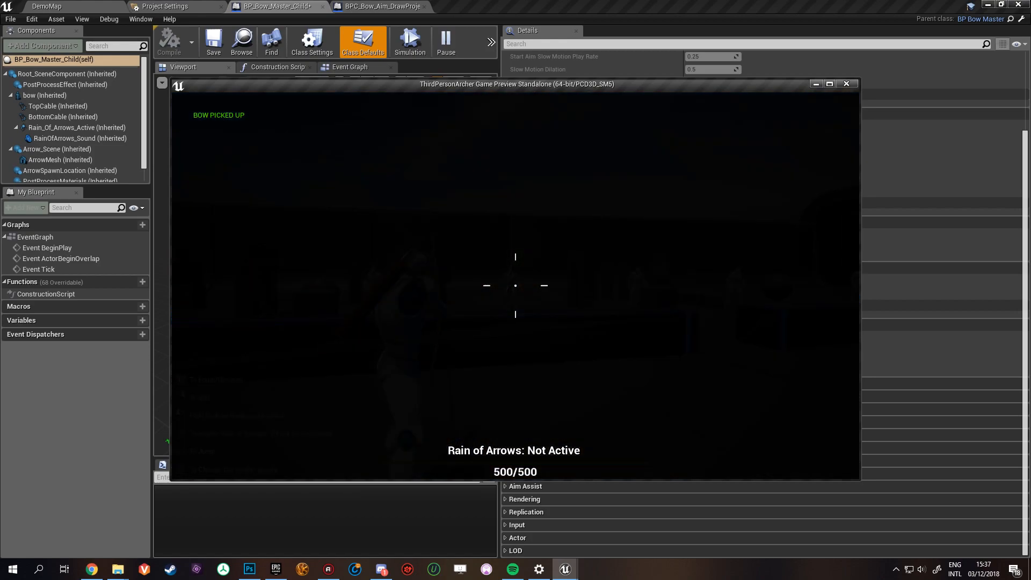
pyautogui.click(515, 286)
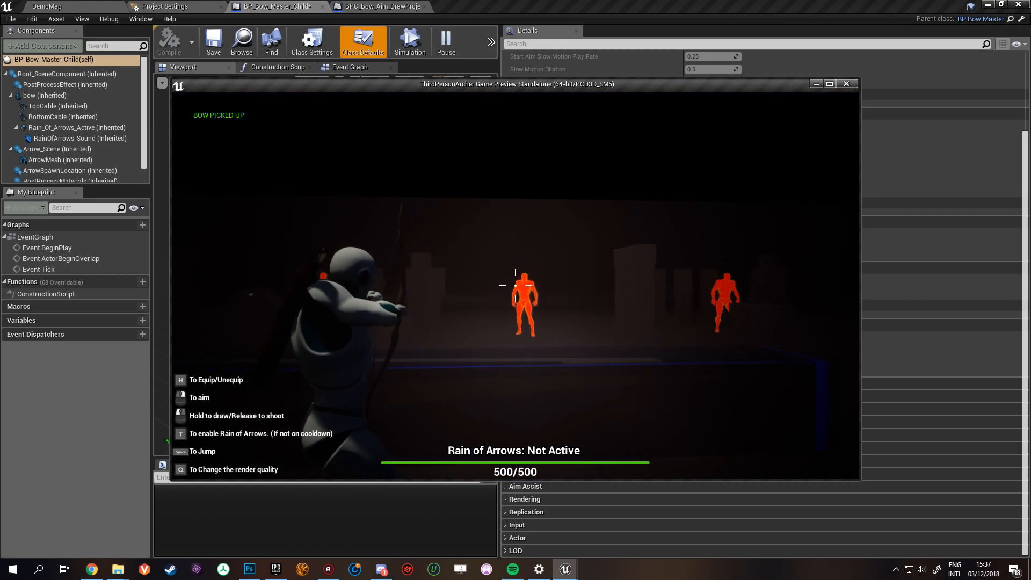
pyautogui.press('d')
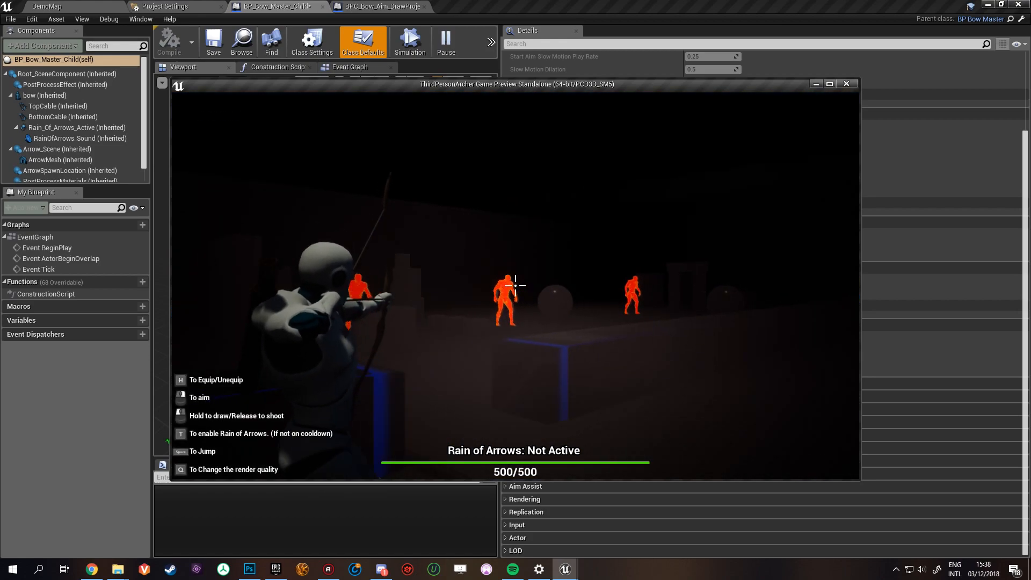
pyautogui.press('d')
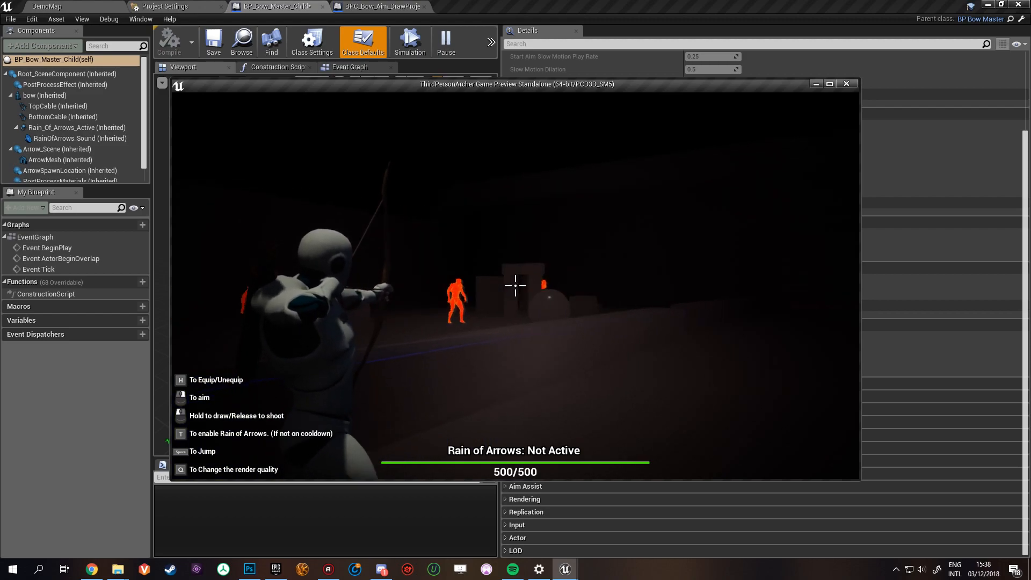
pyautogui.press('d')
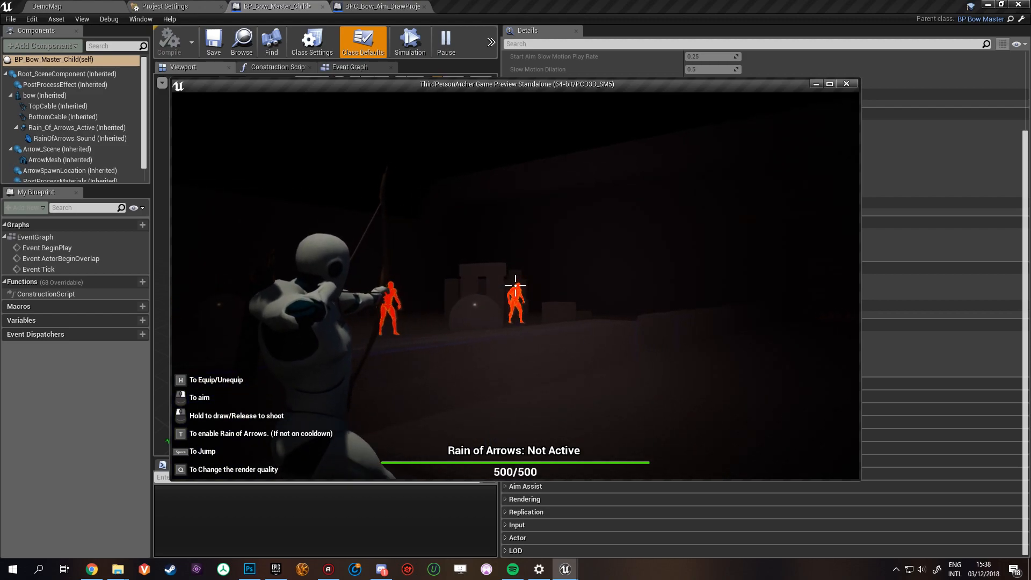
# - Shoot several arrows at the highlighted dummies while strafing with the post process material active
pyautogui.click(515, 286)
pyautogui.press('d')
pyautogui.click(516, 285)
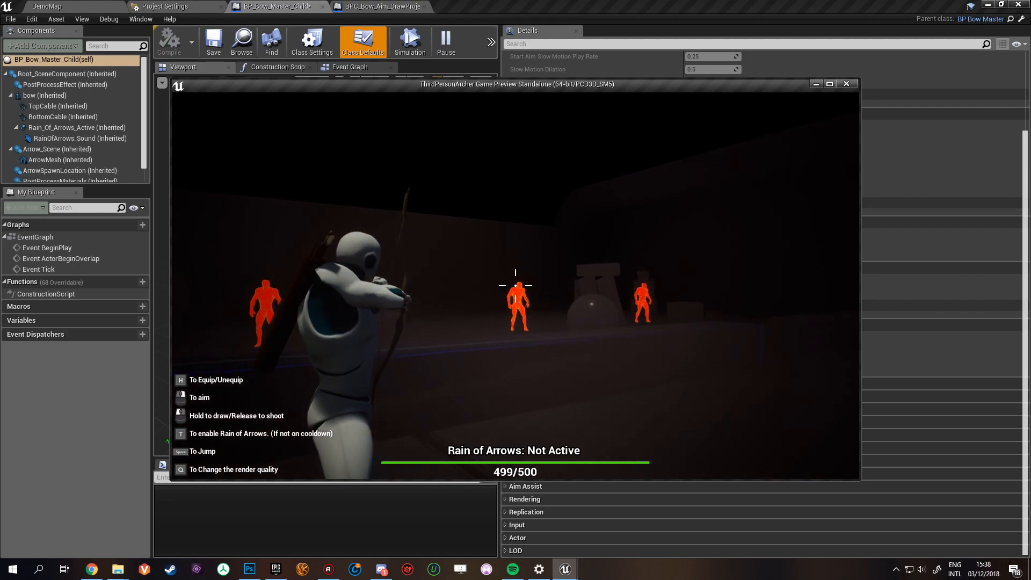
pyautogui.press('d')
pyautogui.click(515, 286)
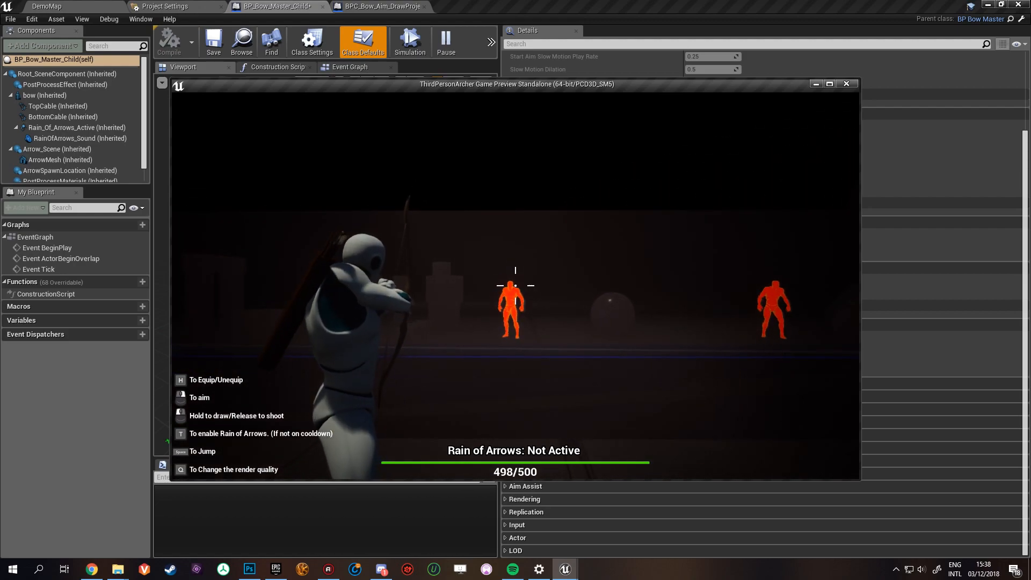
pyautogui.click(516, 285)
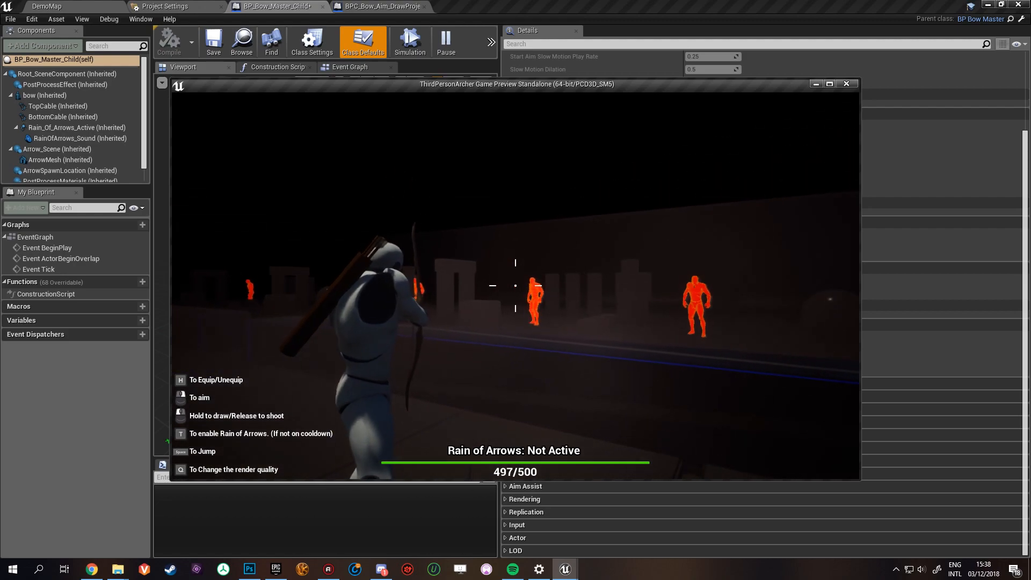
# - Shoot more arrows at the highlighted dummies with the post process material active and end the play session
pyautogui.click(516, 286)
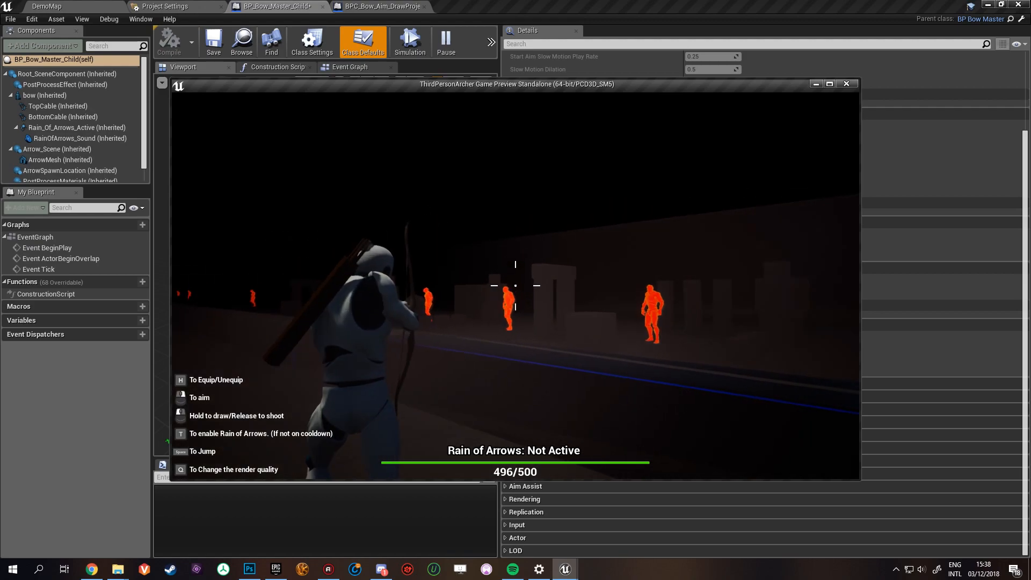
pyautogui.click(516, 286)
pyautogui.press('Escape')
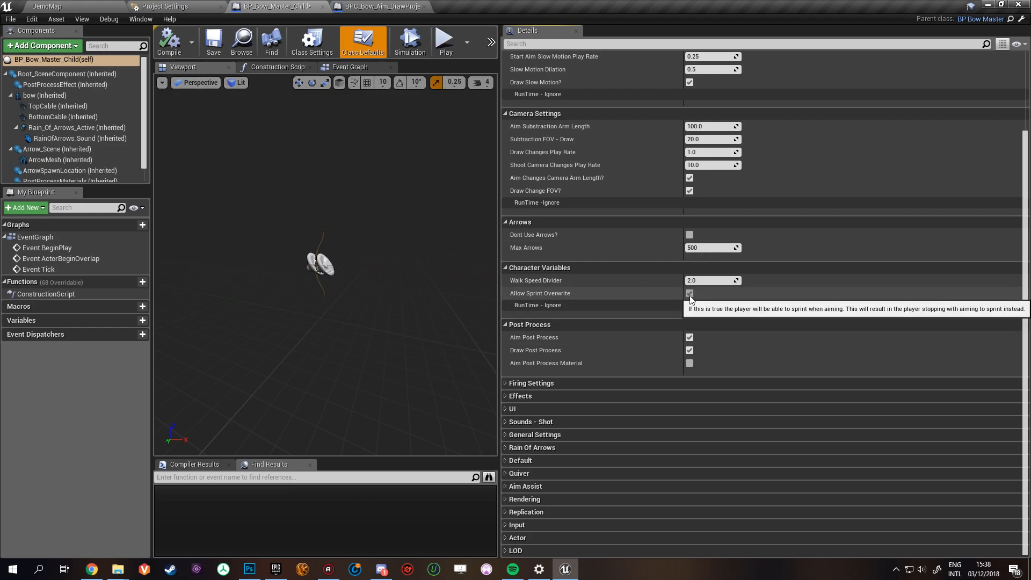
# - Expand the General Settings category of the bow's class defaults to review its options and collapse it again
pyautogui.click(505, 435)
pyautogui.scroll(-1, 660, 463)
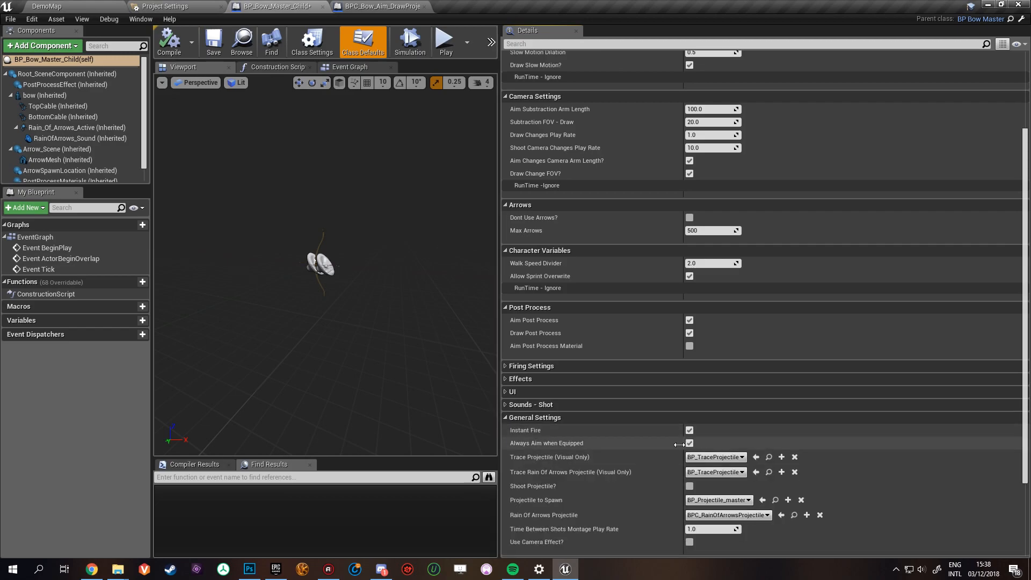
pyautogui.click(506, 417)
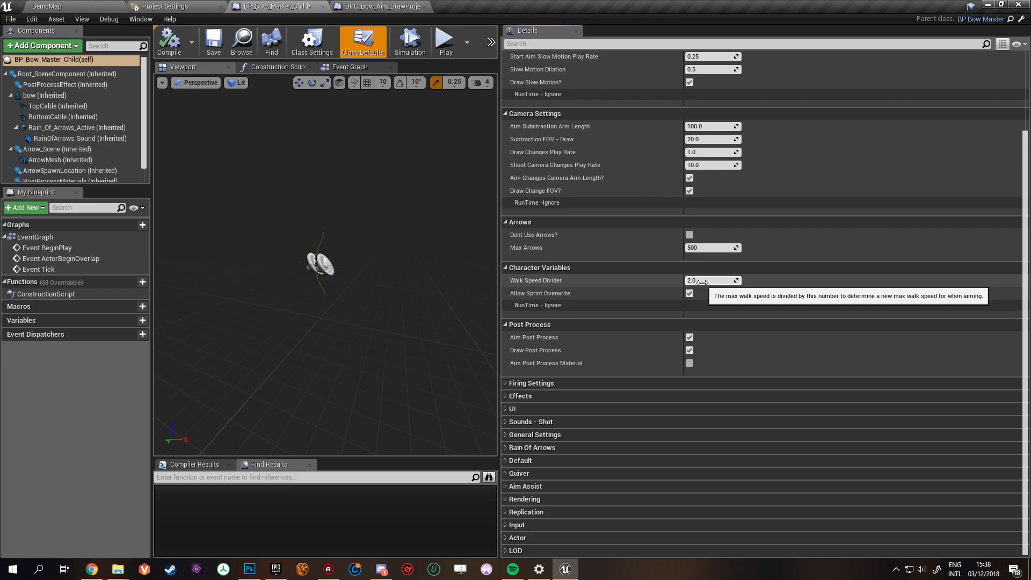
# - Review and collapse the Post Process, Character Variables, Arrows, Slow Motion Settings and Camera Settings categories in the class defaults
pyautogui.click(535, 324)
pyautogui.click(528, 312)
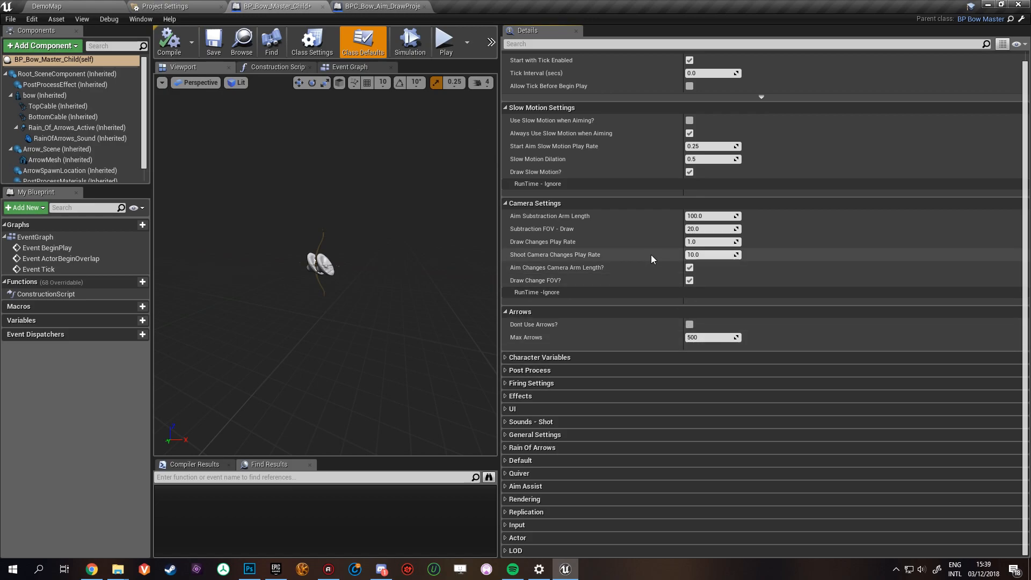
pyautogui.click(504, 313)
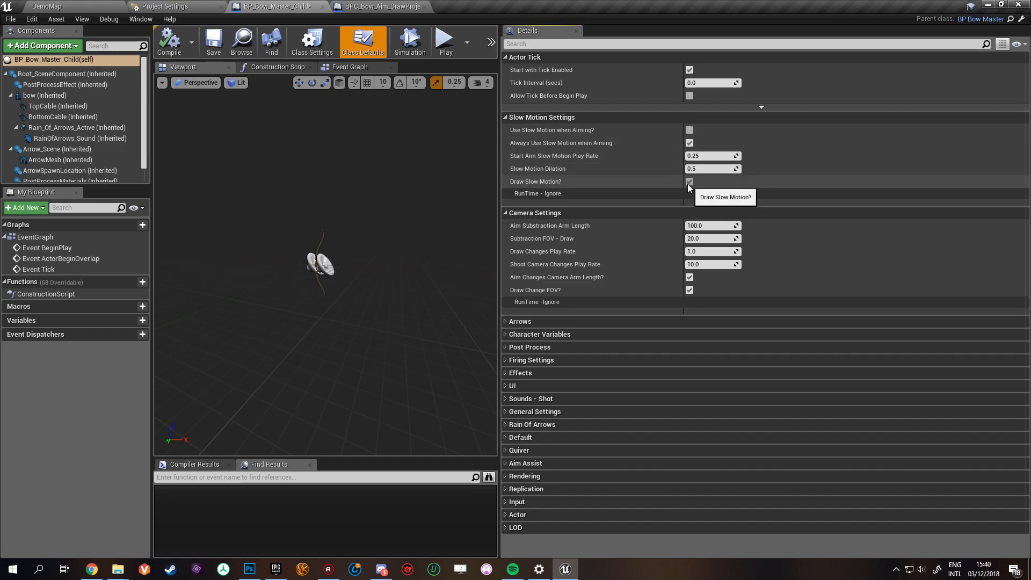
pyautogui.click(505, 116)
pyautogui.click(507, 131)
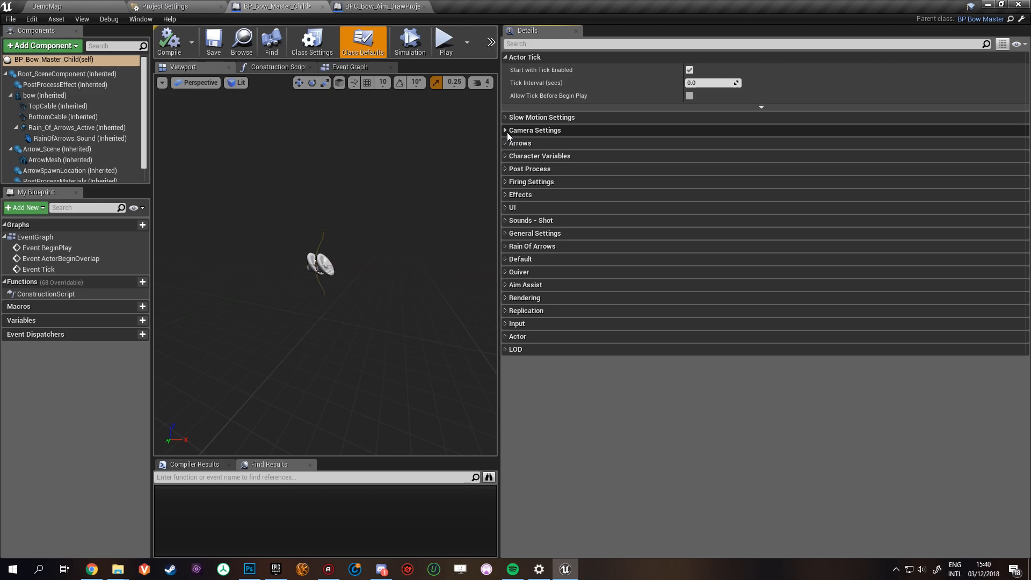
# - Save the BP_Bow_Master_Child blueprint and close the BPC_Bow_Aim_DrawProjectile blueprint
pyautogui.click(205, 37)
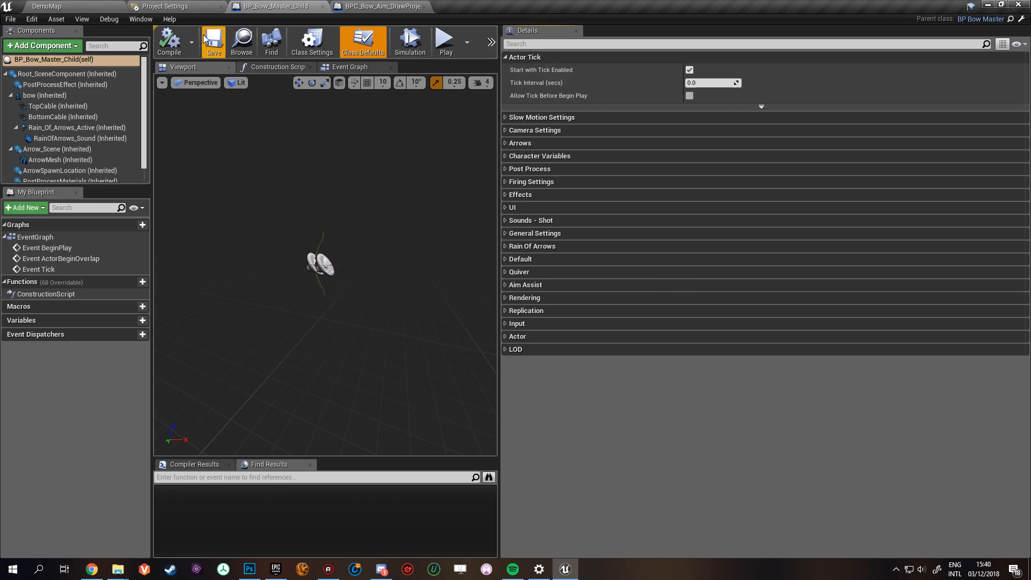
pyautogui.click(354, 4)
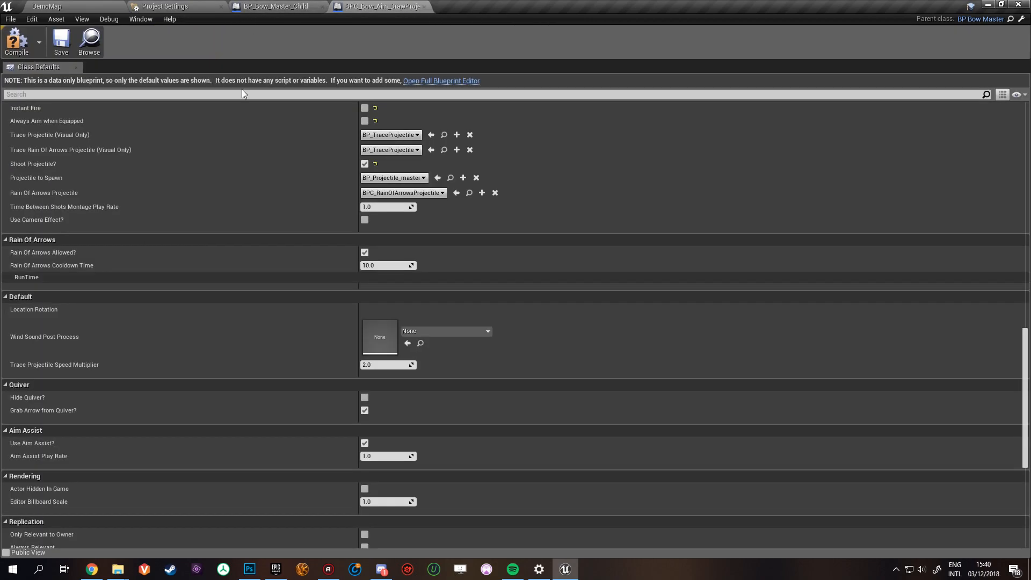
pyautogui.click(423, 7)
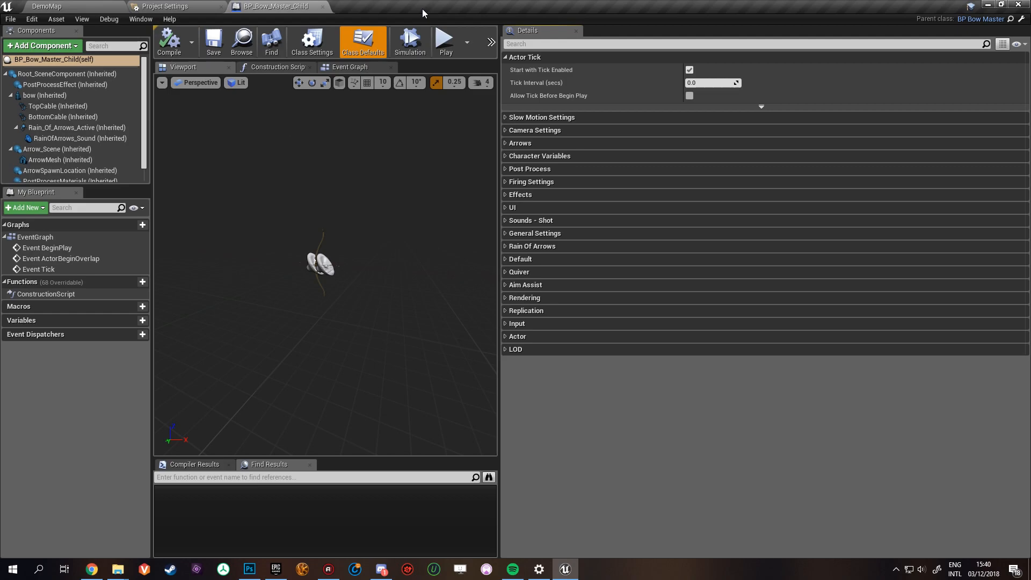
# - Collapse the Actor Tick category and widen the blueprint viewport by narrowing the details area
pyautogui.click(507, 57)
pyautogui.moveTo(505, 52); pyautogui.dragTo(783, 54)
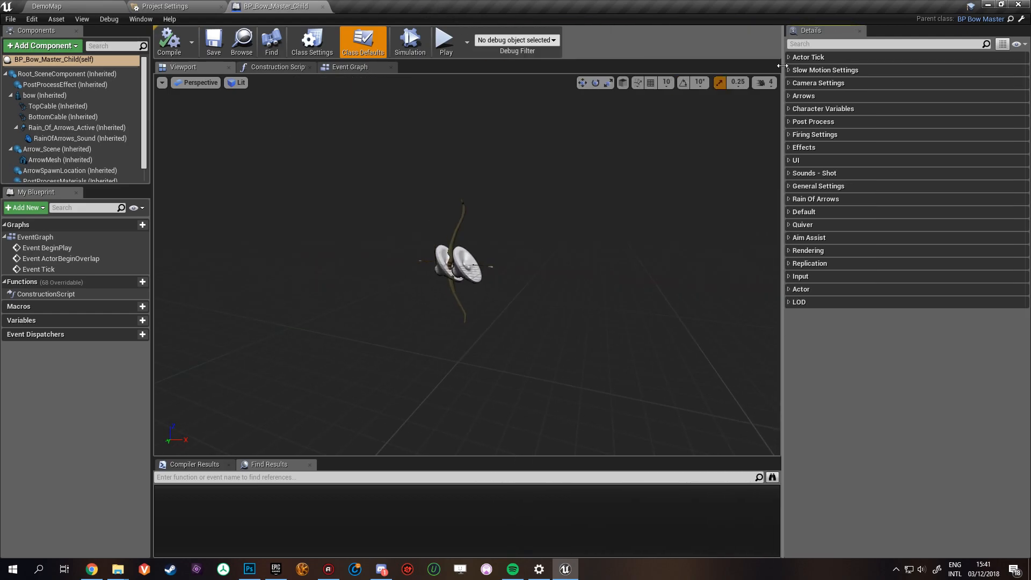
# - Return from the blueprint editor to the DemoMap level with the Bow folder contents in view
pyautogui.click(196, 6)
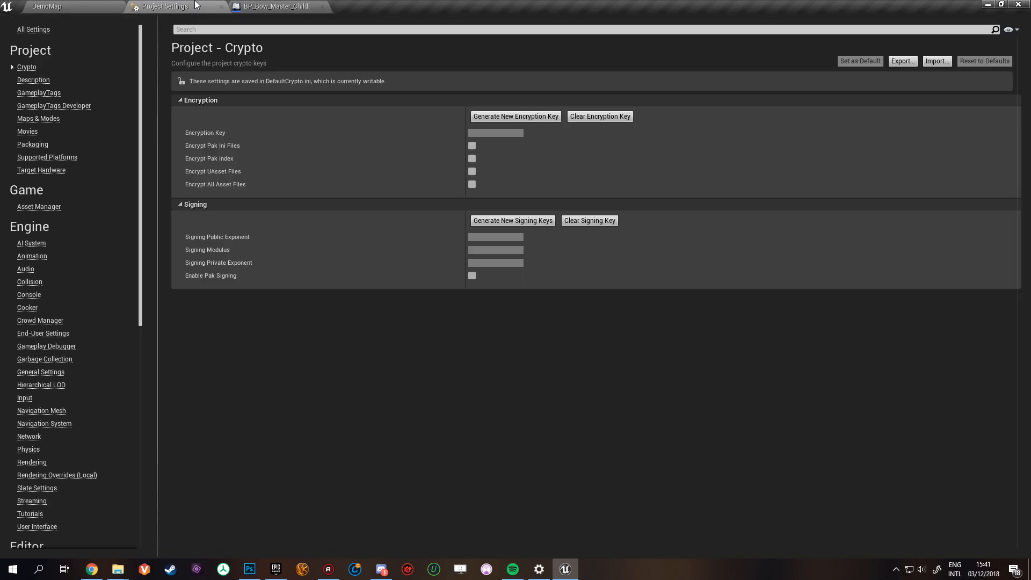
pyautogui.click(111, 6)
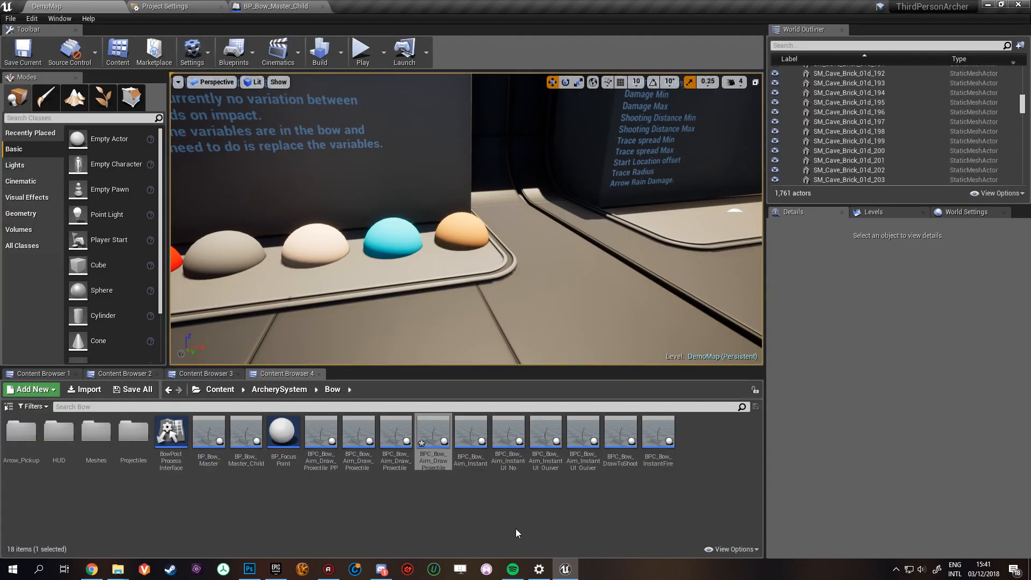
pyautogui.click(330, 570)
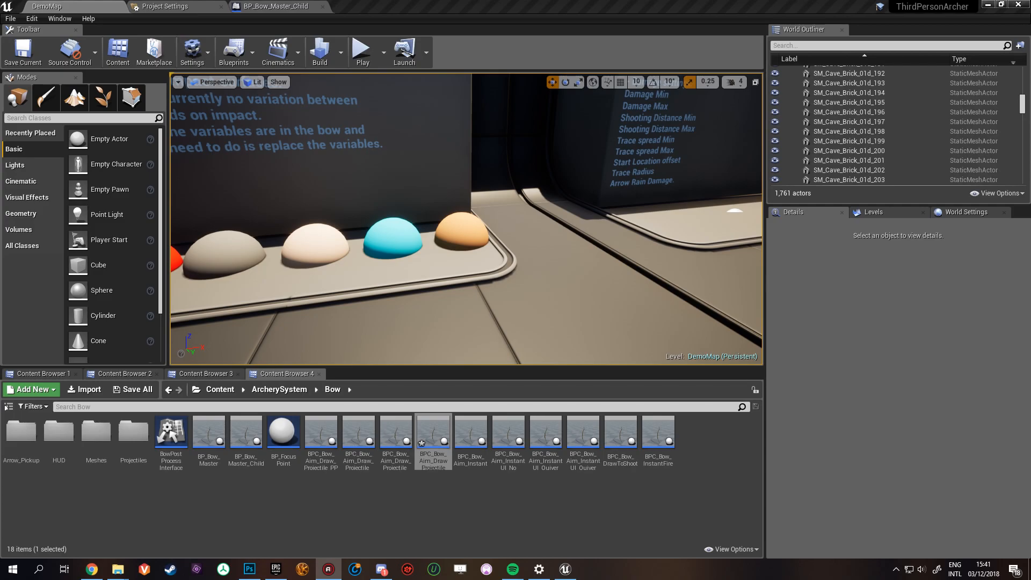